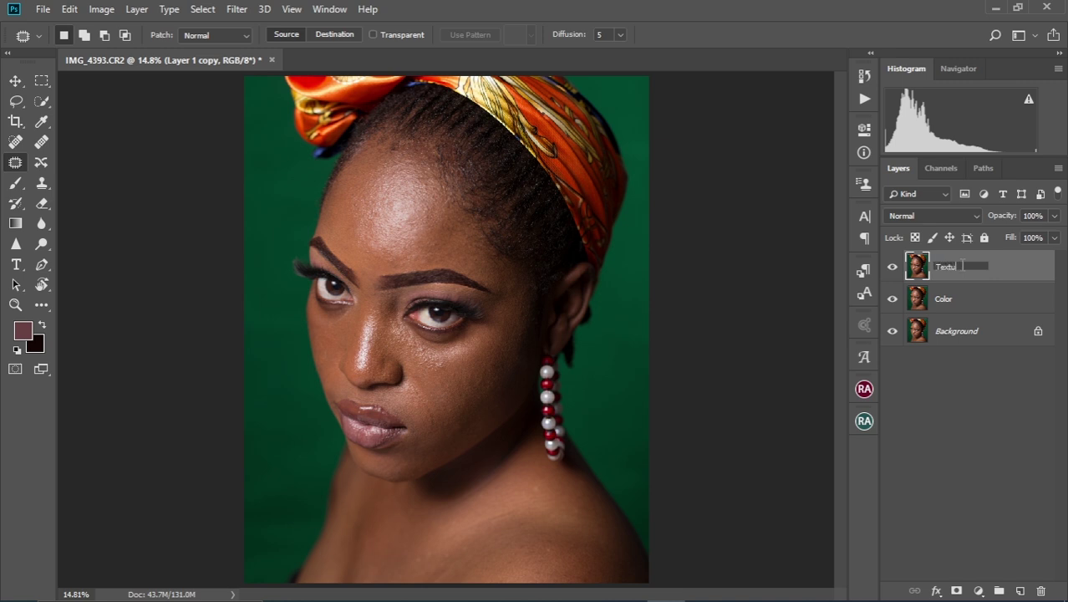
Finish renaming the topmost layer copy as Texture.
text(re)
key(Return)
Hide the Texture layer and apply a Gaussian Blur with a 3.8-pixel radius to the Color layer.
click(974, 310)
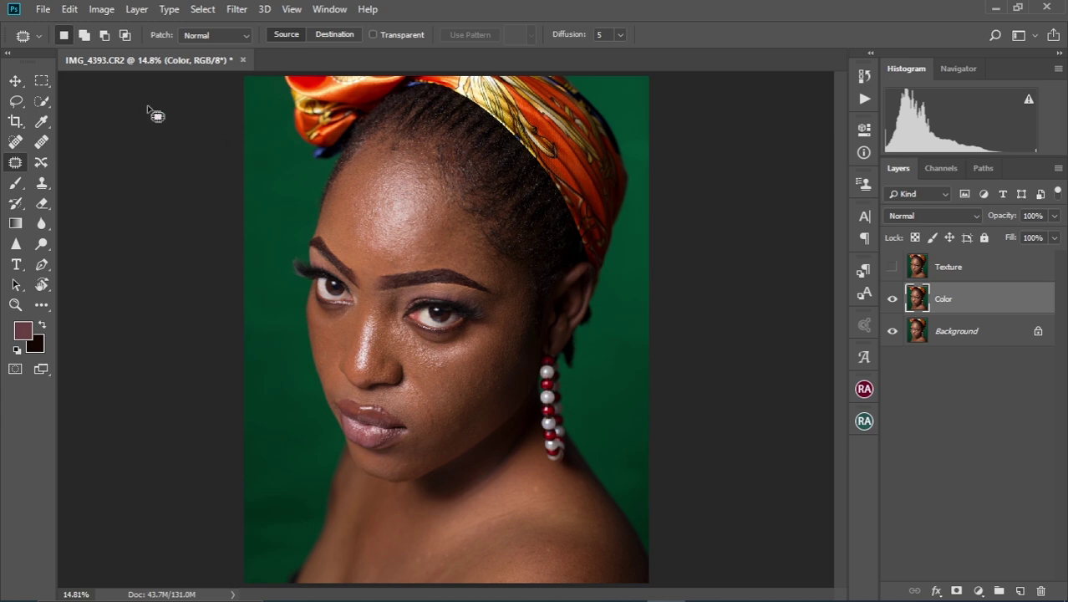
click(237, 10)
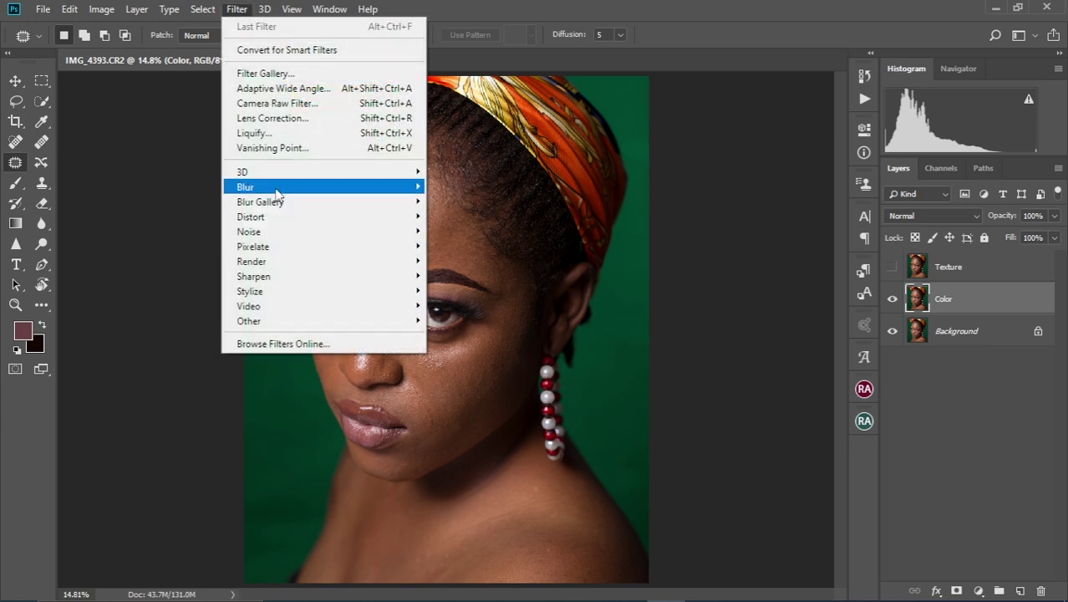
mouse_move(279, 193)
click(488, 248)
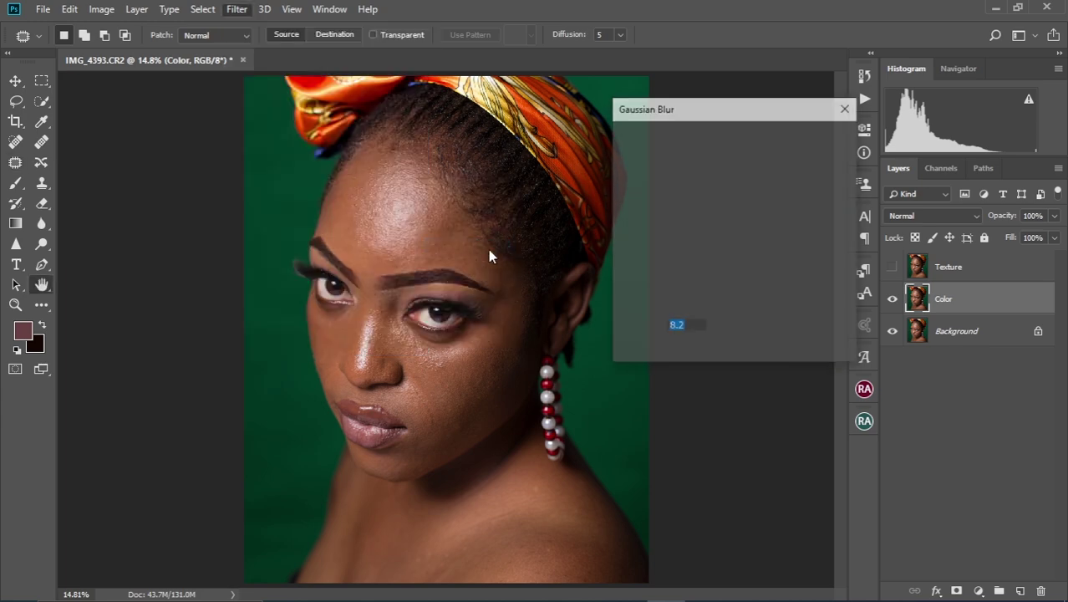
drag(677, 355, 658, 357)
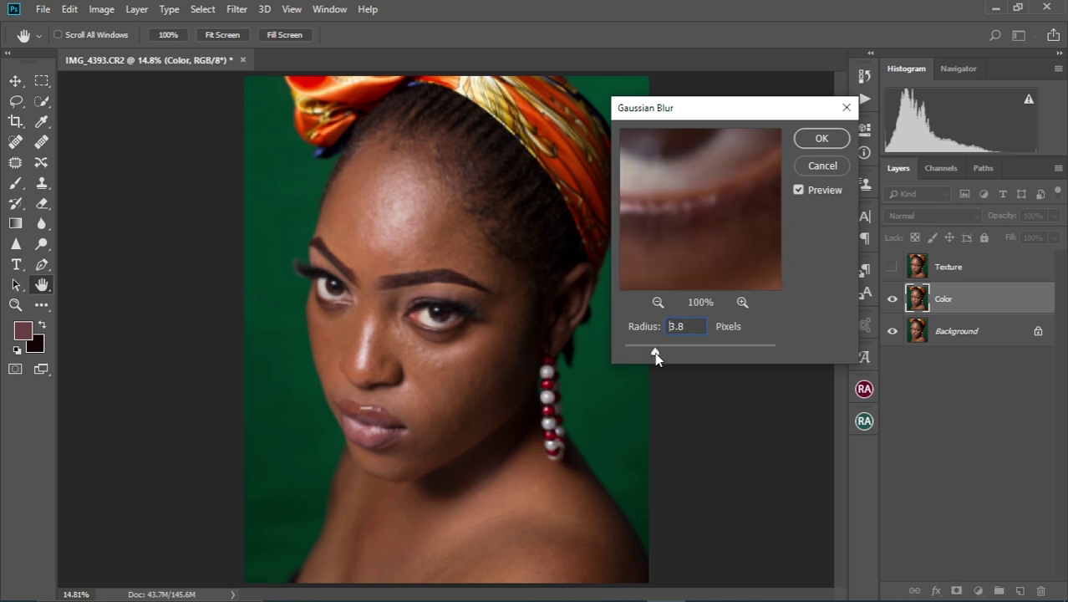
drag(687, 181, 711, 247)
click(658, 303)
click(659, 302)
drag(688, 186, 670, 157)
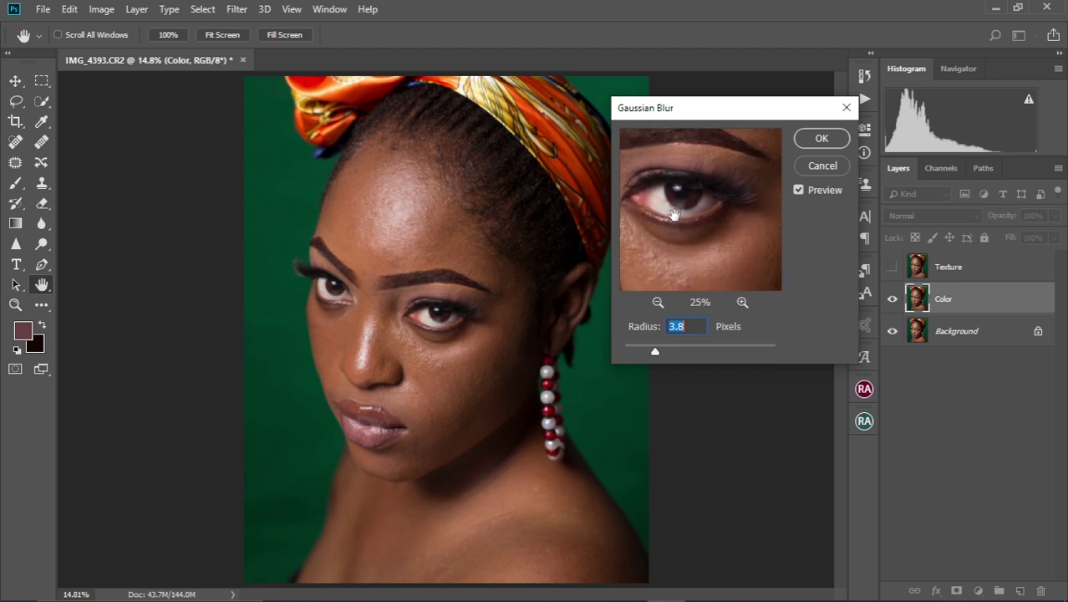
drag(658, 234, 700, 248)
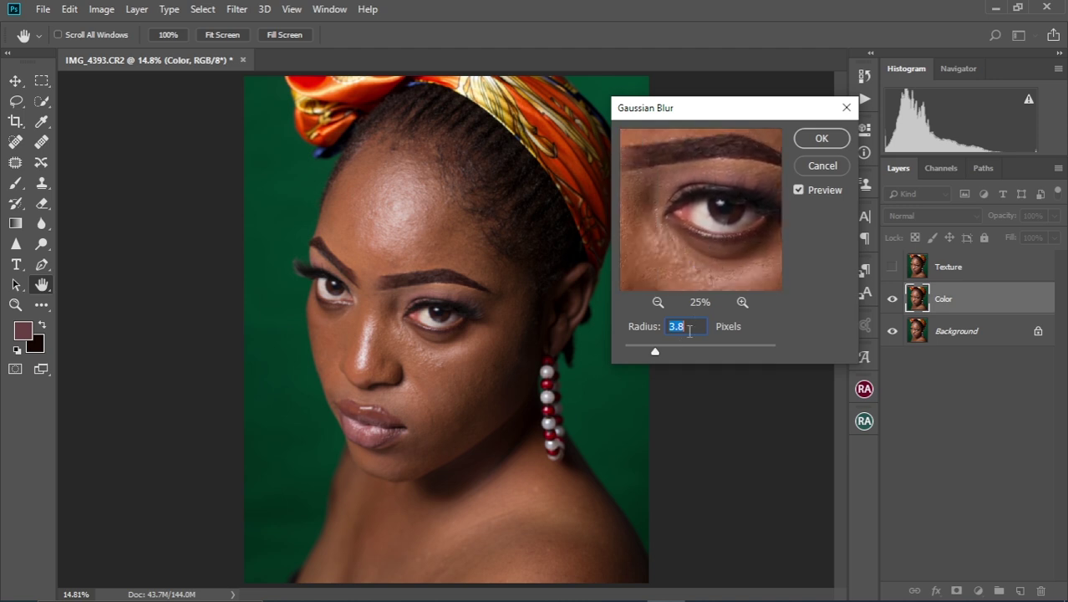
click(821, 139)
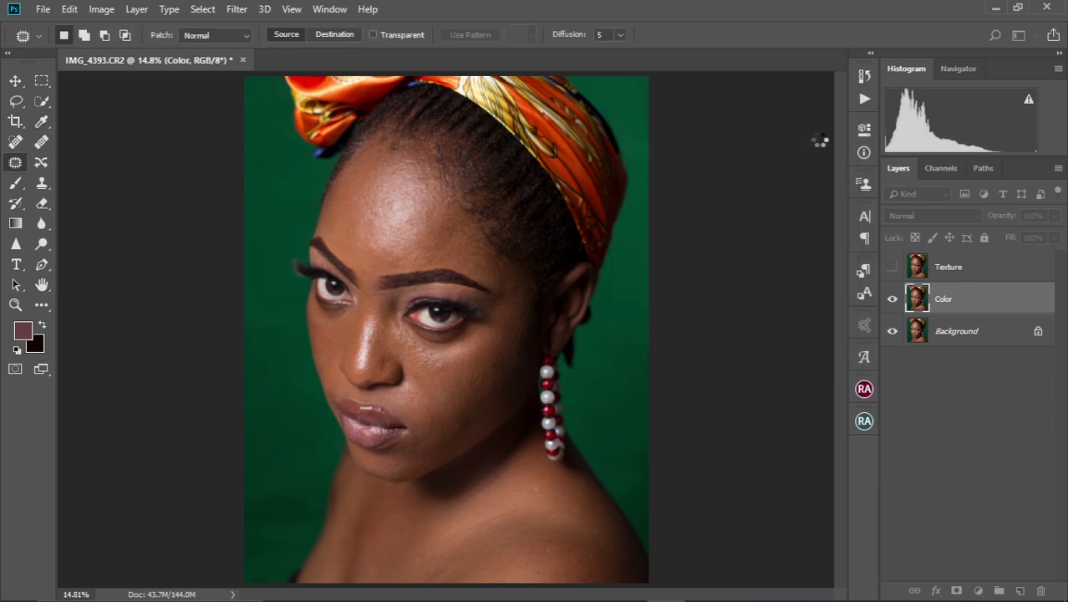
Show the Texture layer and use Apply Image on it with the Color layer as source, Subtract blending, scale 2 and offset 128.
click(964, 268)
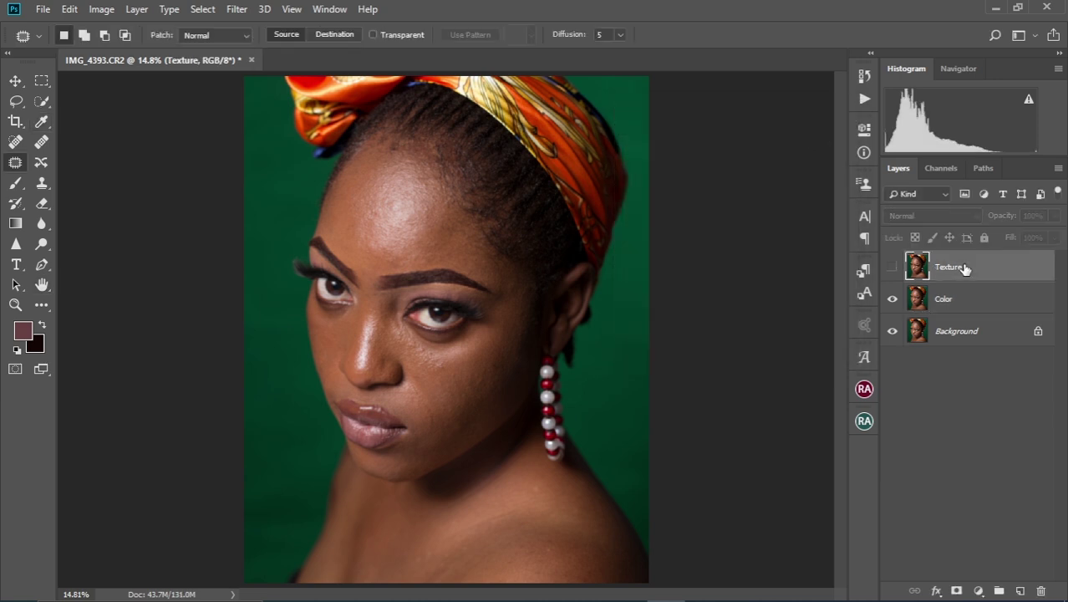
click(892, 266)
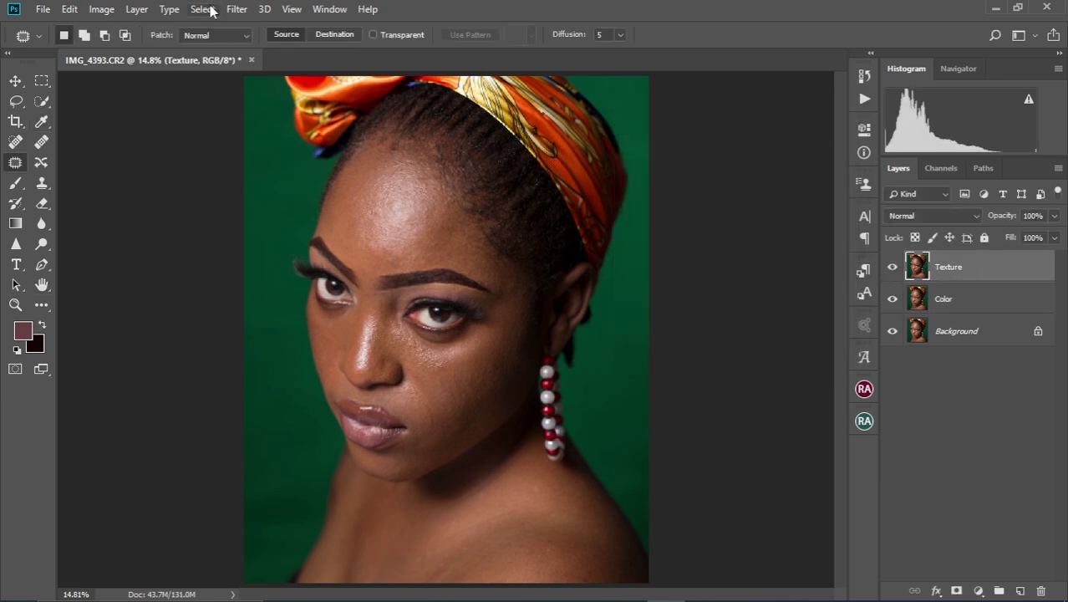
click(98, 10)
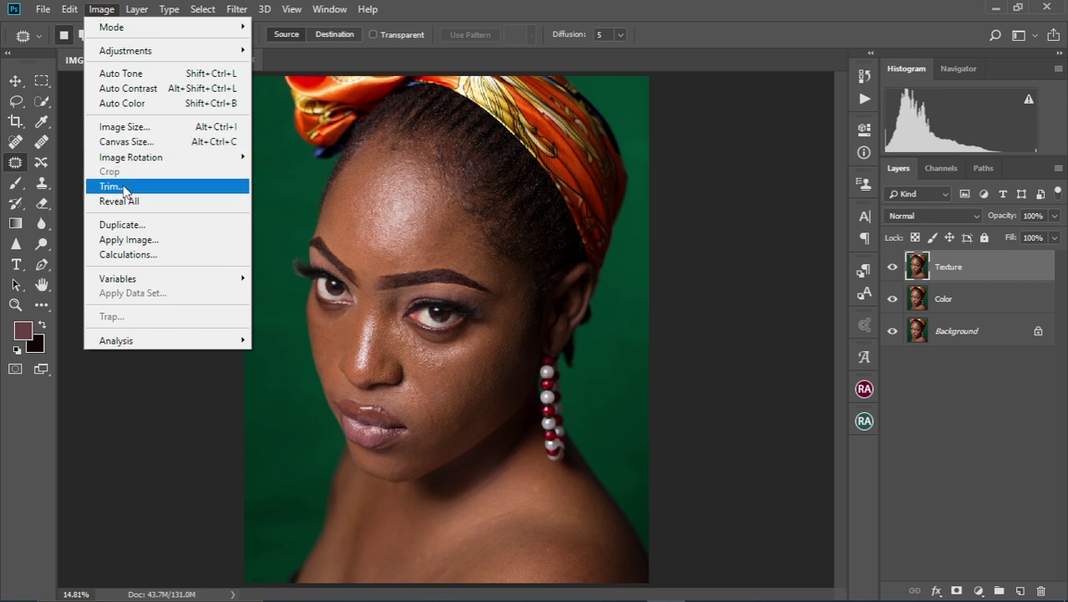
click(126, 239)
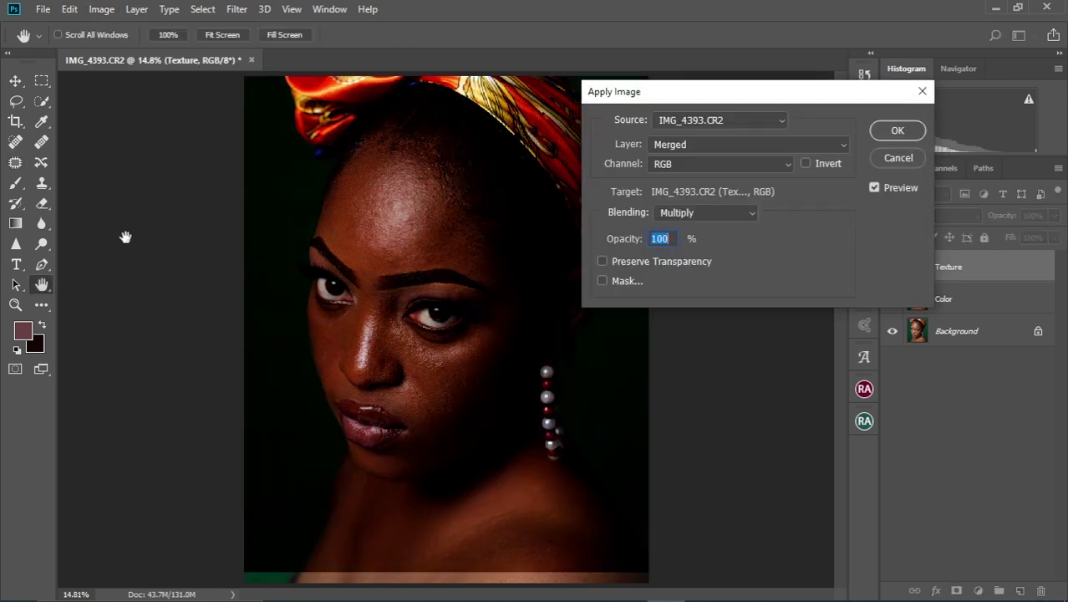
click(843, 146)
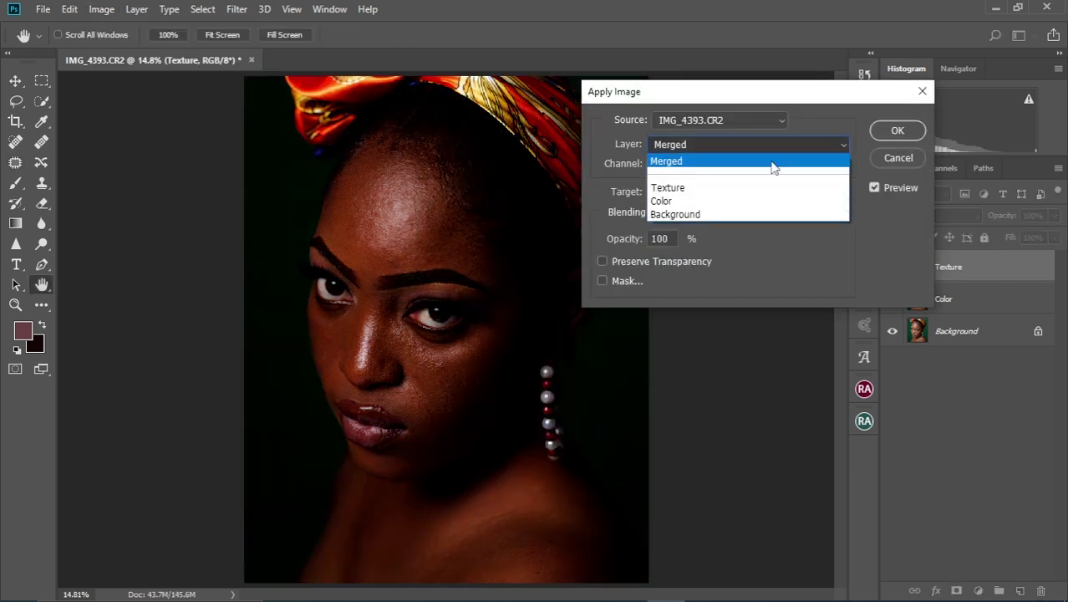
click(692, 200)
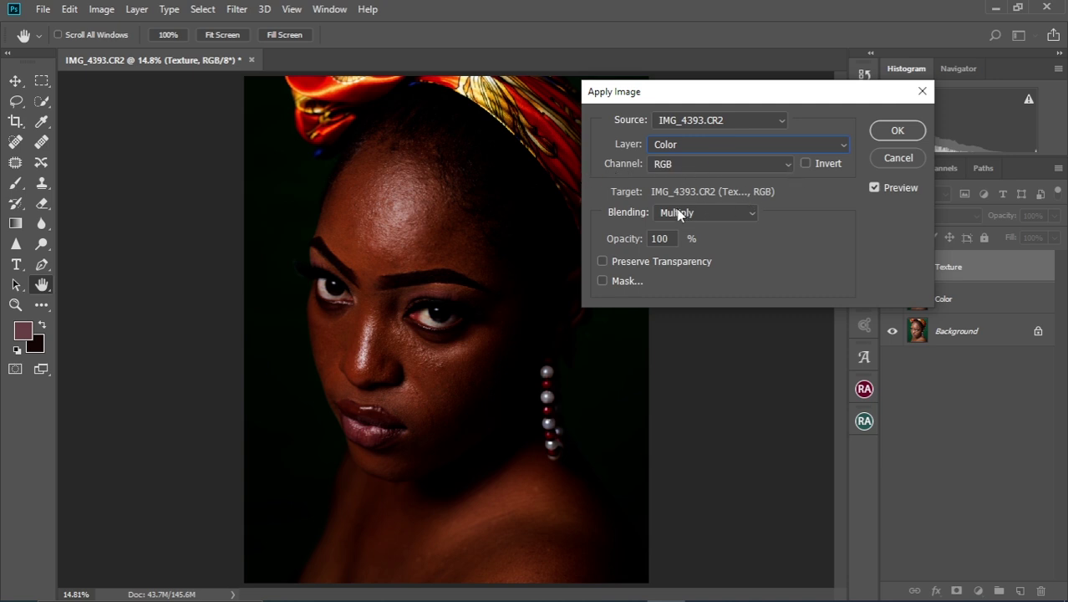
click(749, 214)
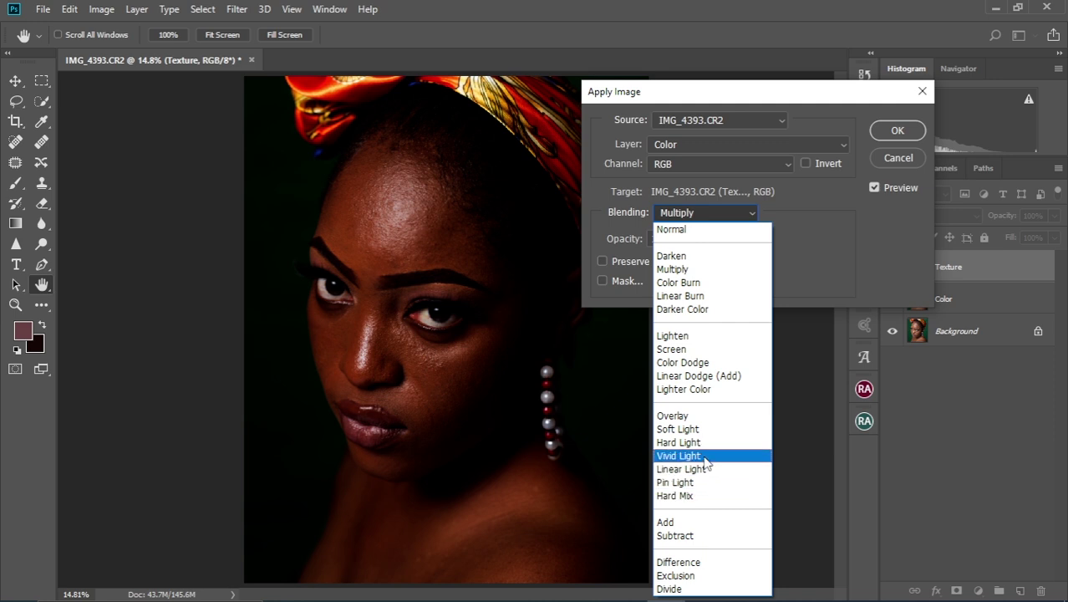
click(699, 536)
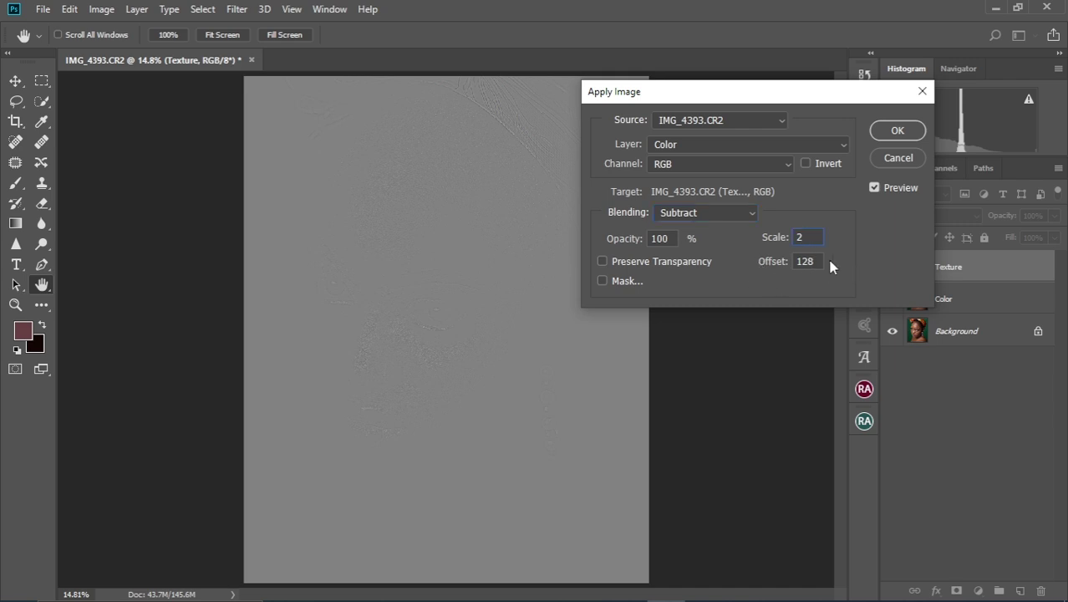
click(900, 130)
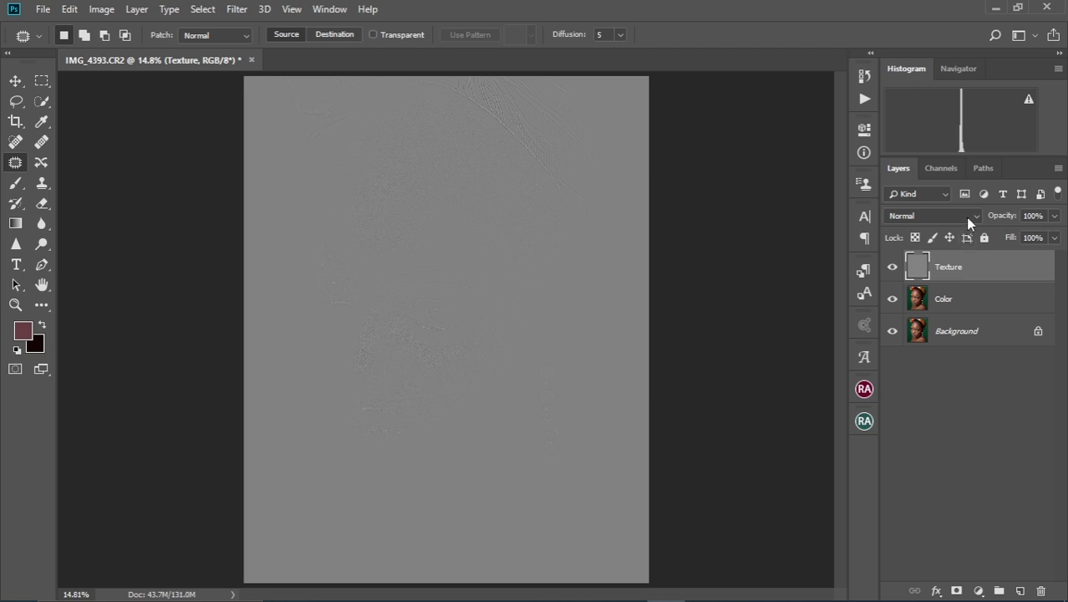
Set the Texture layer's blend mode to Linear Light.
click(968, 219)
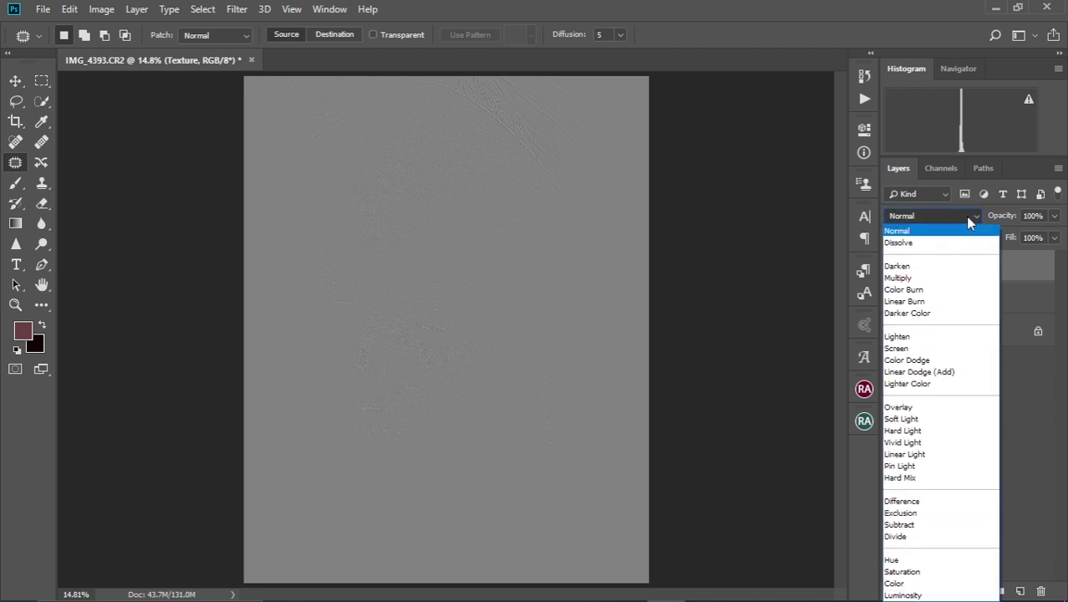
click(934, 454)
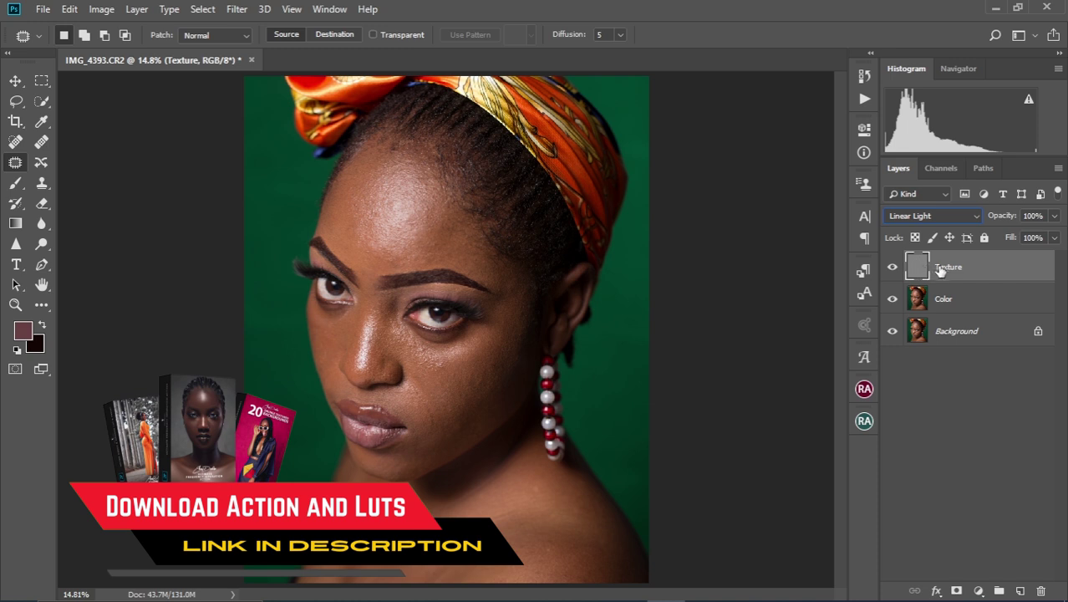
Group the Texture and Color layers and name the group Frequency Separation.
shift+click(965, 301)
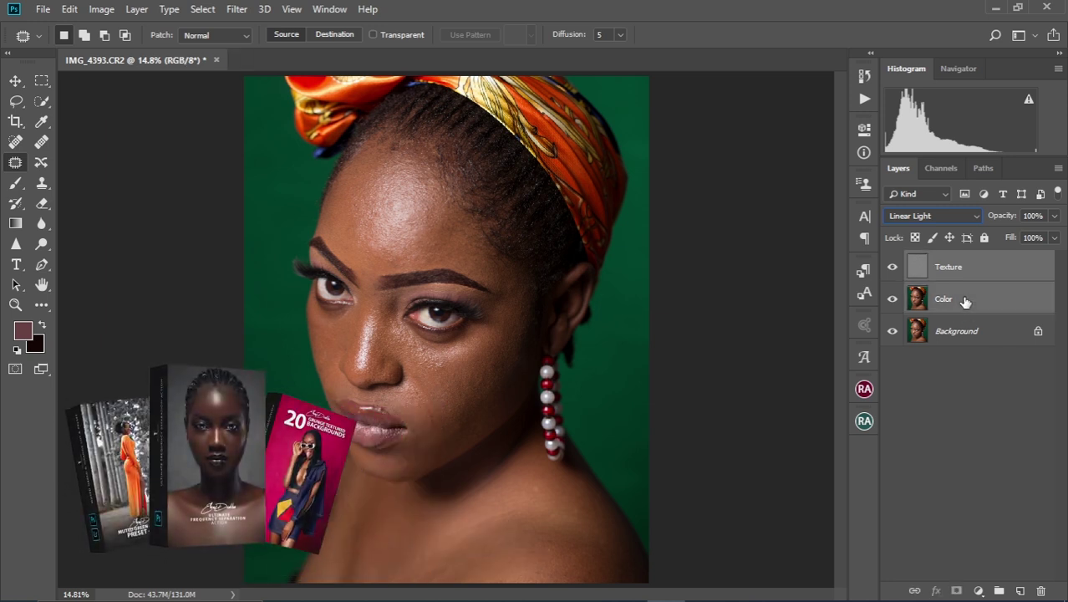
key(ctrl+g)
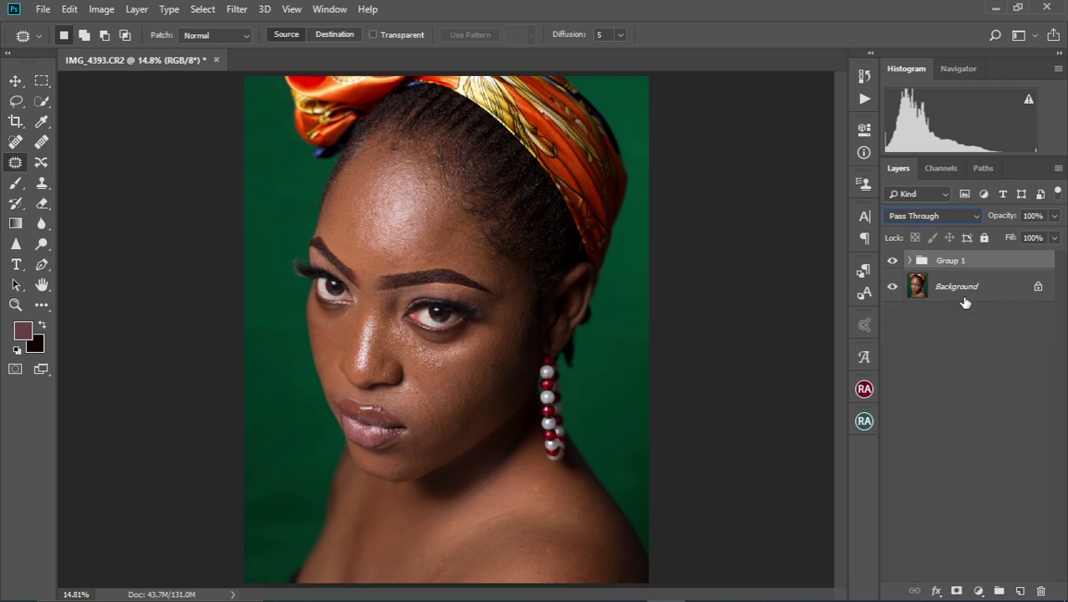
double_click(957, 262)
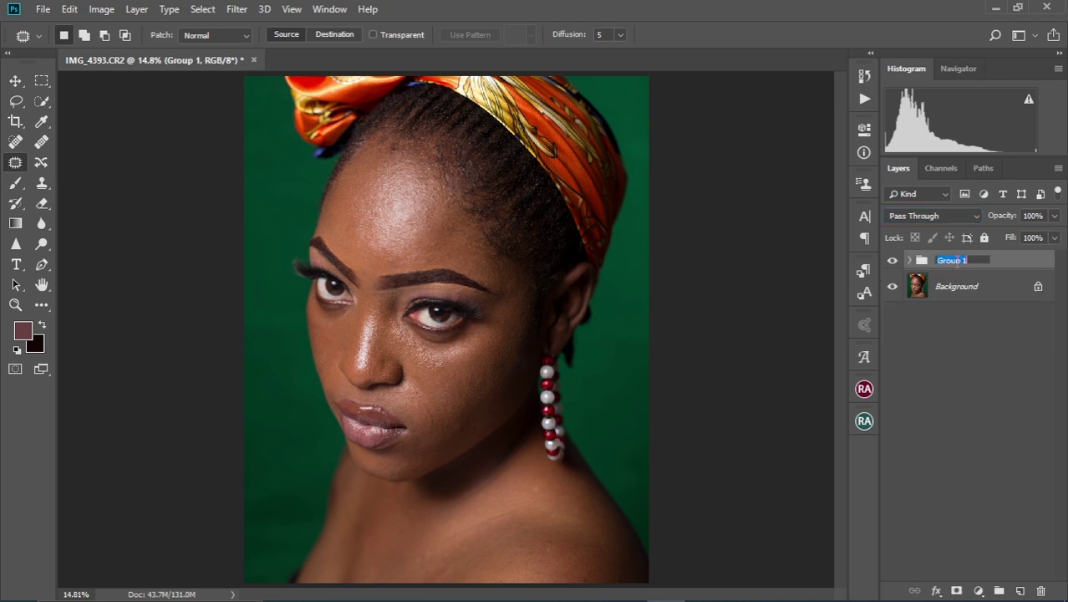
key(BackSpace)
text(Frequency Separation)
key(Return)
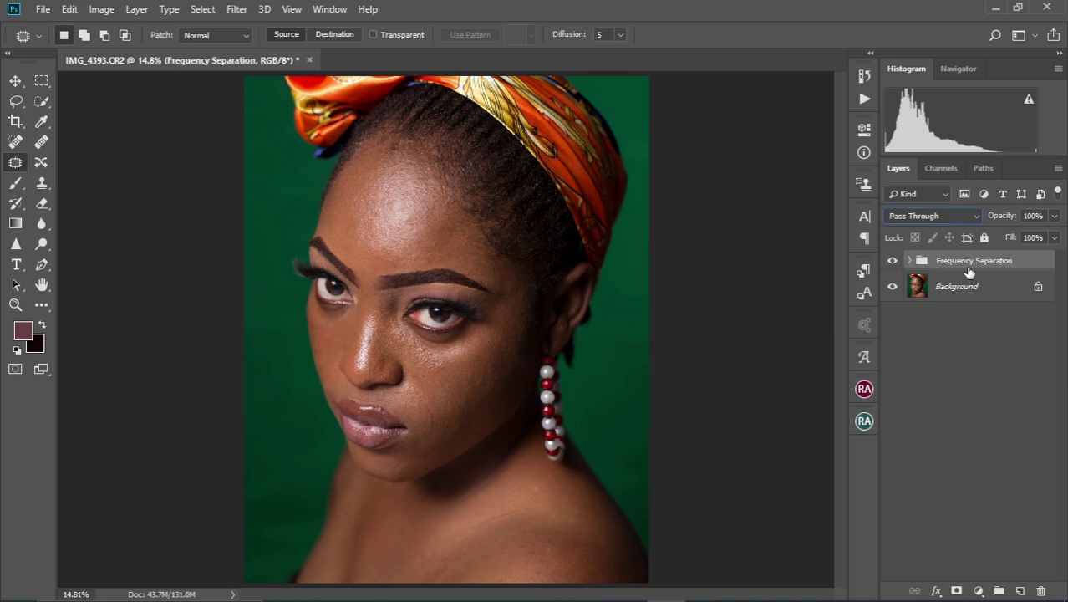
Expand the Frequency Separation group and add an empty layer named Tones directly above the Color layer.
click(910, 261)
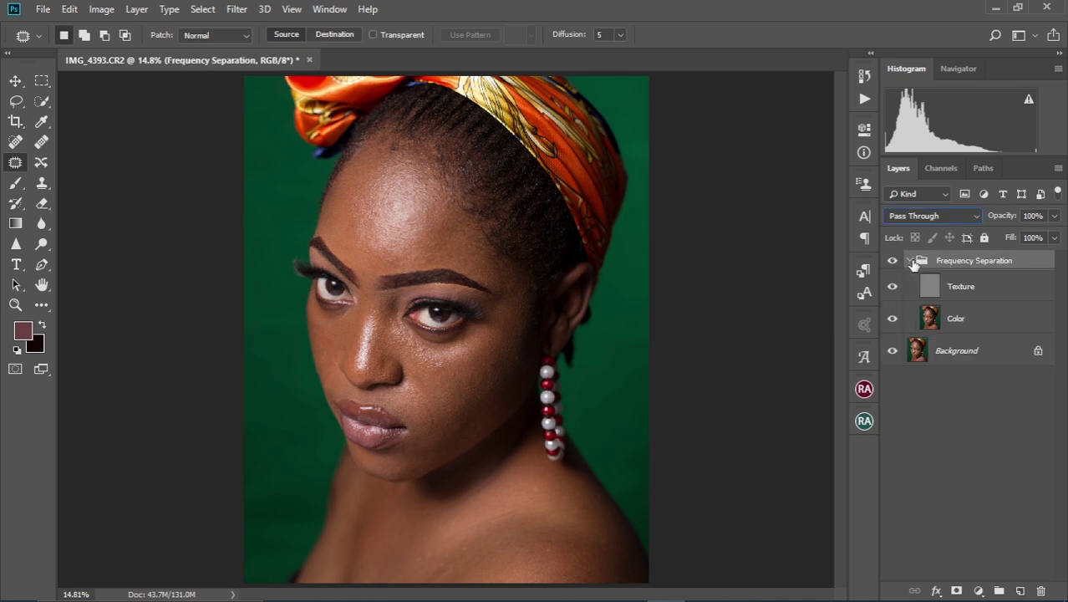
click(972, 319)
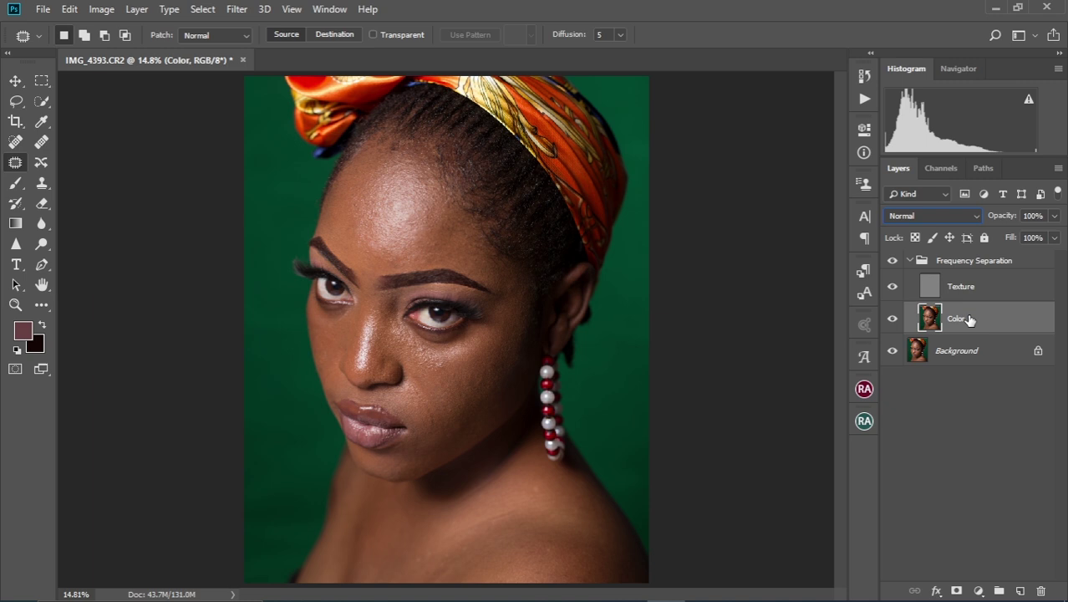
click(1019, 591)
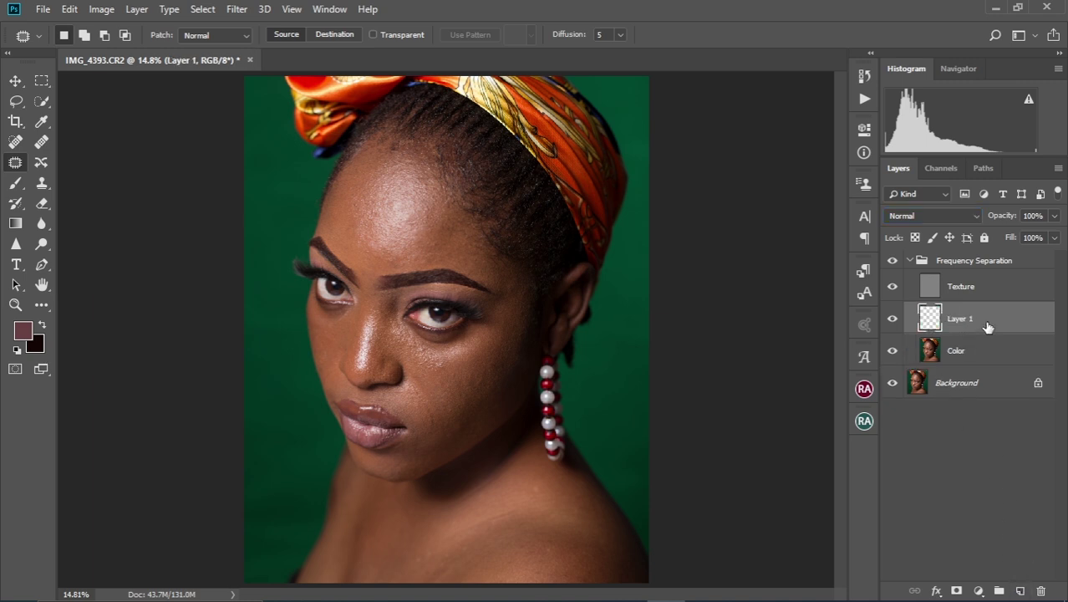
double_click(961, 319)
text(Tones)
key(Return)
Make the Color layer in the Frequency Separation group the active layer.
click(977, 355)
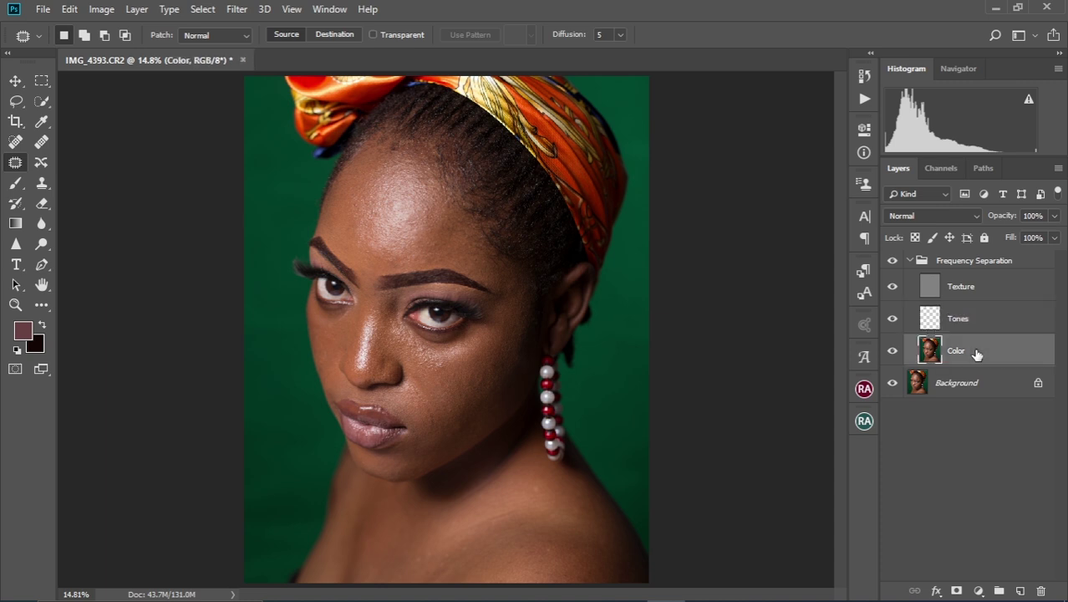
scroll(408, 250, up, 2)
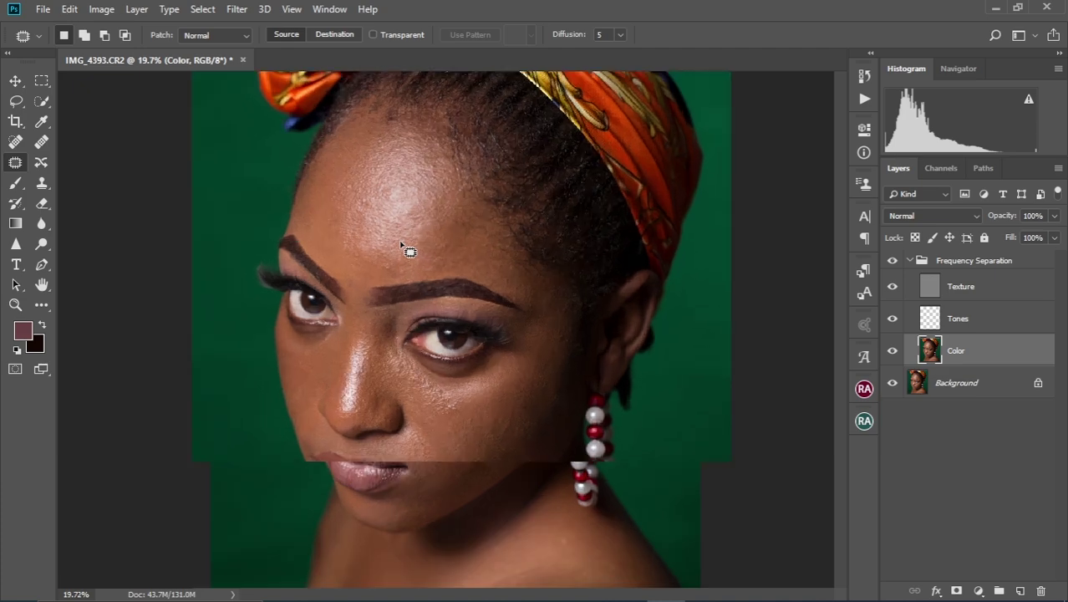
scroll(424, 197, up, 1)
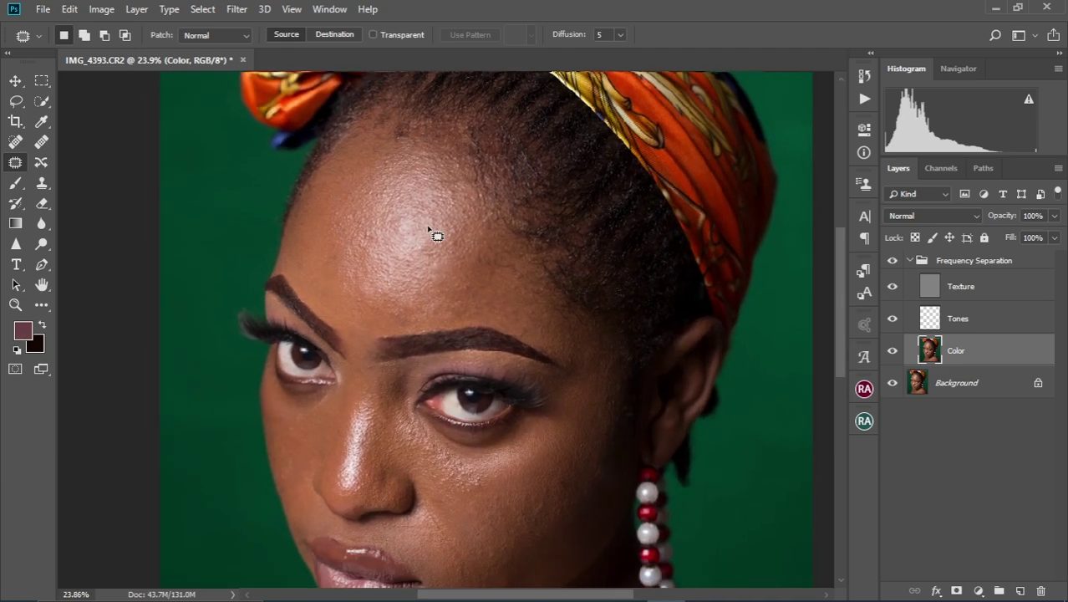
key(ctrl+0)
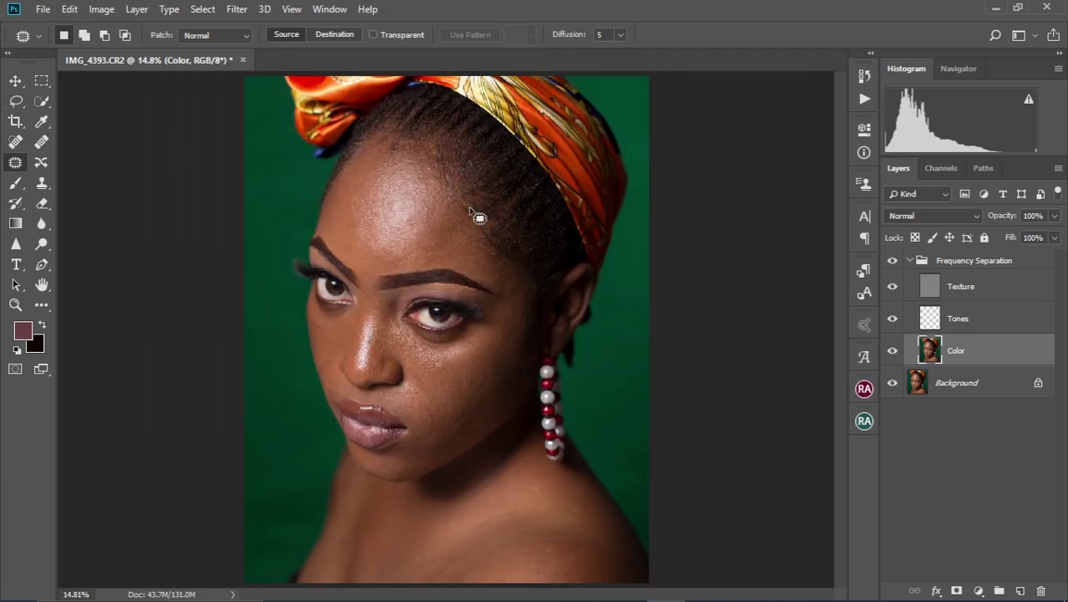
Look through the saved actions for the frequency separation action.
click(865, 101)
drag(843, 169, 844, 215)
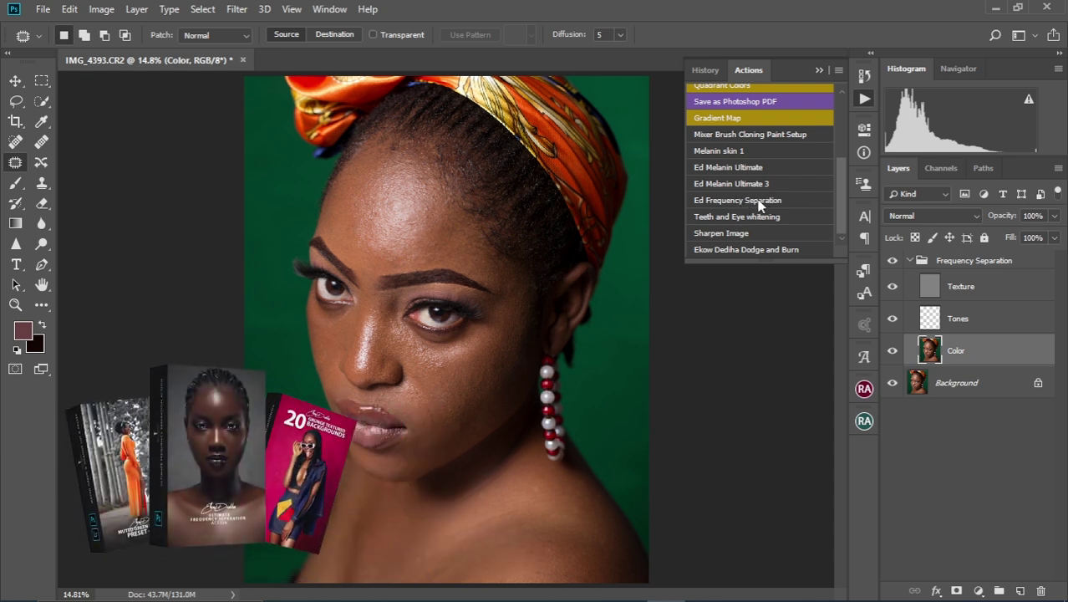
click(819, 72)
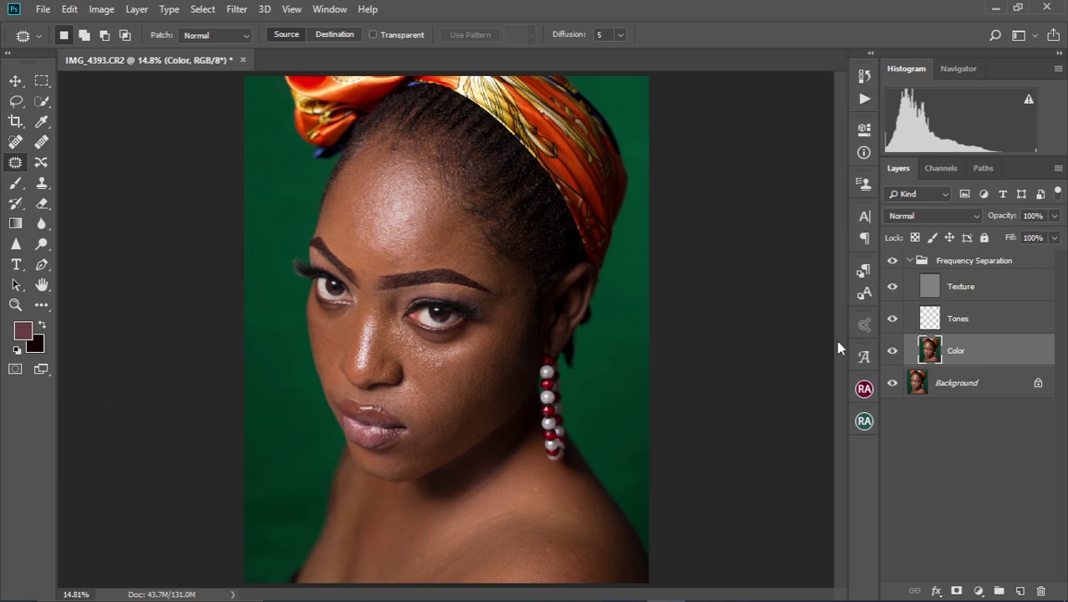
Lasso the shiny forehead highlight on the Color layer and apply the last-used Gaussian Blur to the selection.
click(16, 102)
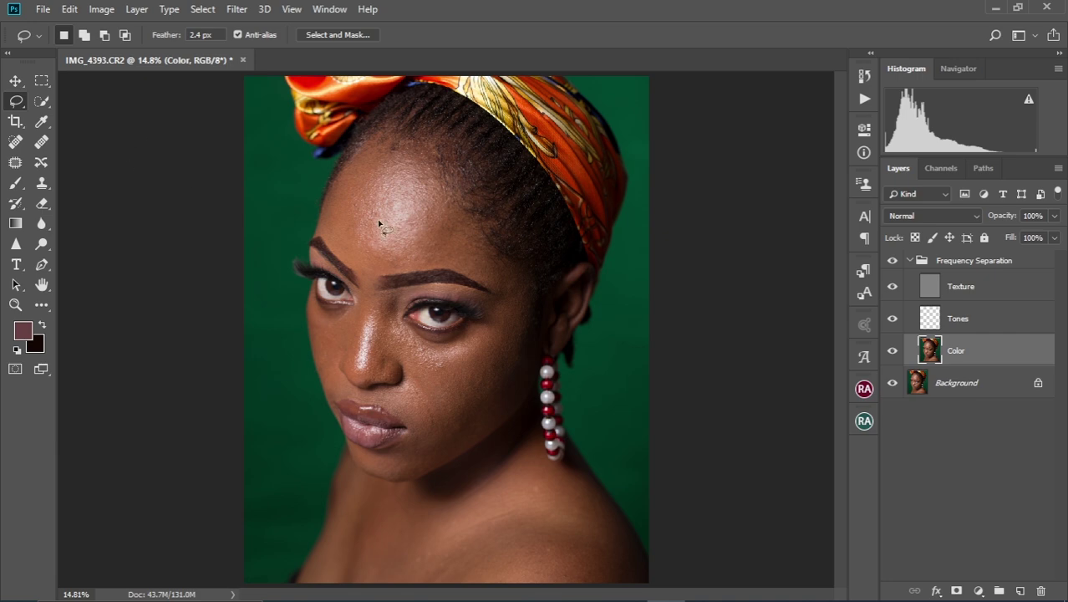
scroll(410, 249, up, 5)
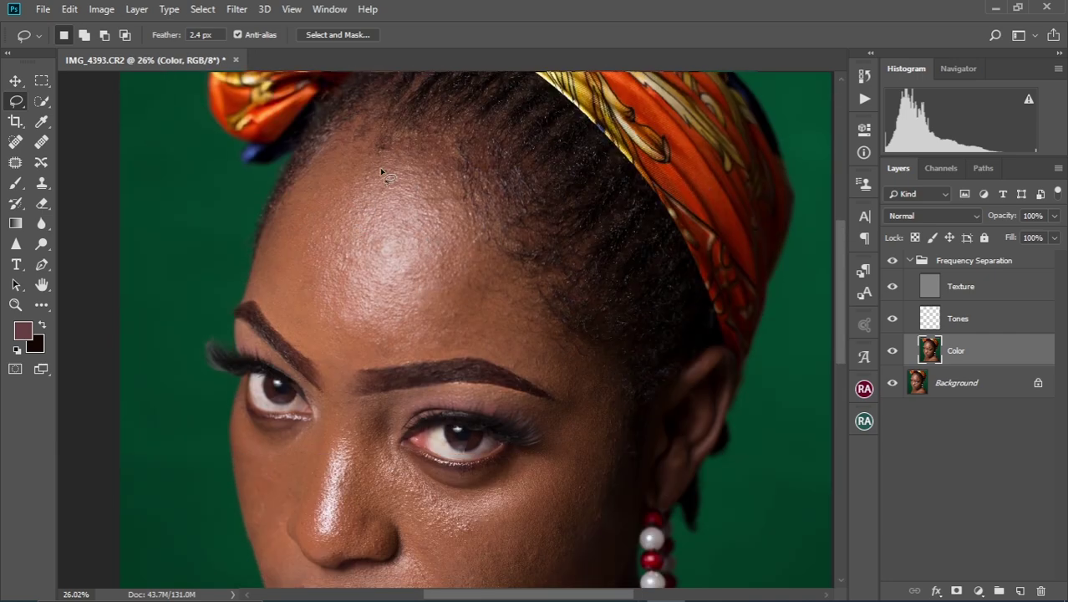
mouse_move(377, 170)
mouse_down()
mouse_move(321, 239)
mouse_move(319, 318)
mouse_move(337, 352)
mouse_move(412, 356)
mouse_move(482, 257)
mouse_move(485, 224)
mouse_move(448, 169)
mouse_move(360, 167)
mouse_up()
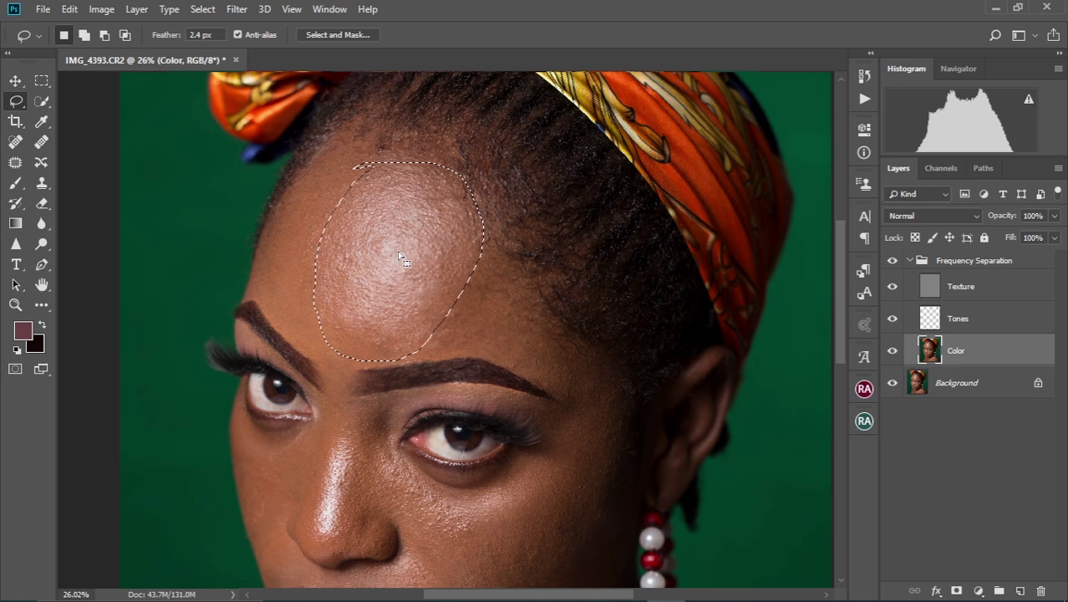
right_click(399, 255)
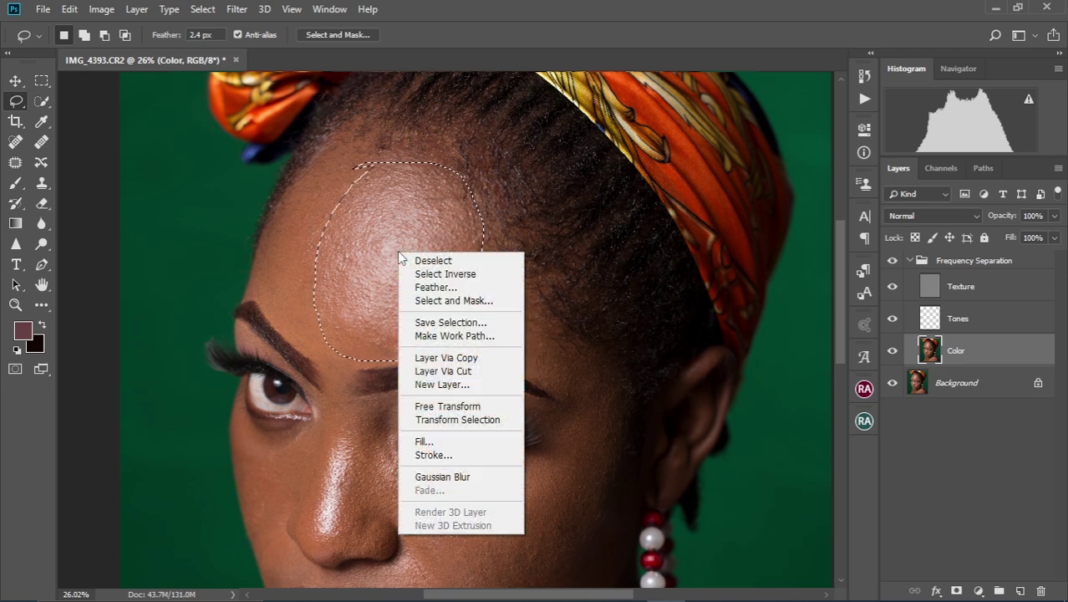
click(449, 478)
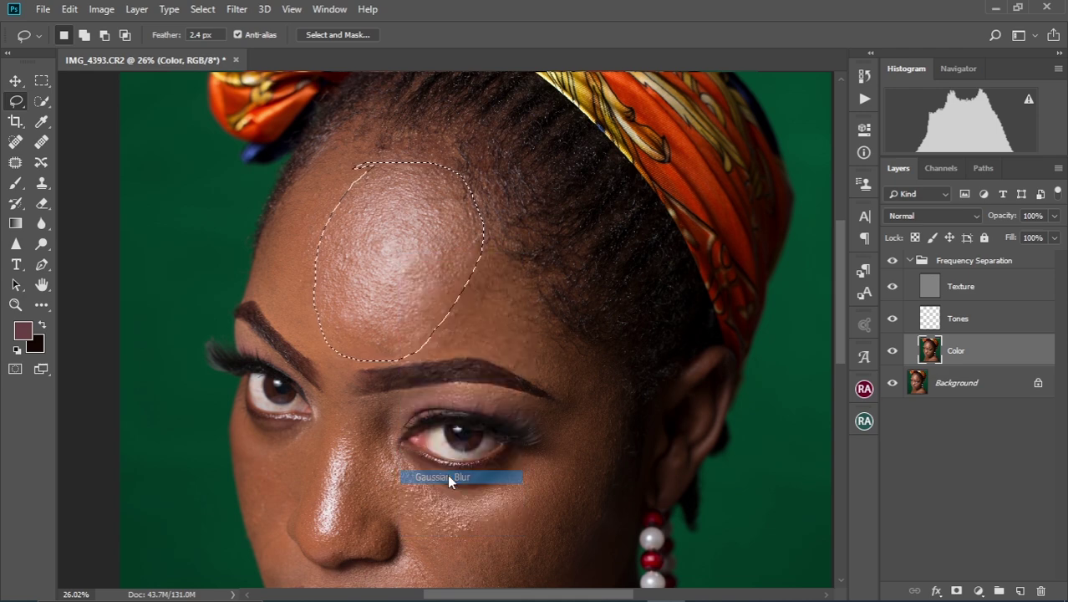
Apply a Gaussian Blur with a radius of 6.4 pixels to the selected forehead highlight and clear the selection.
click(239, 12)
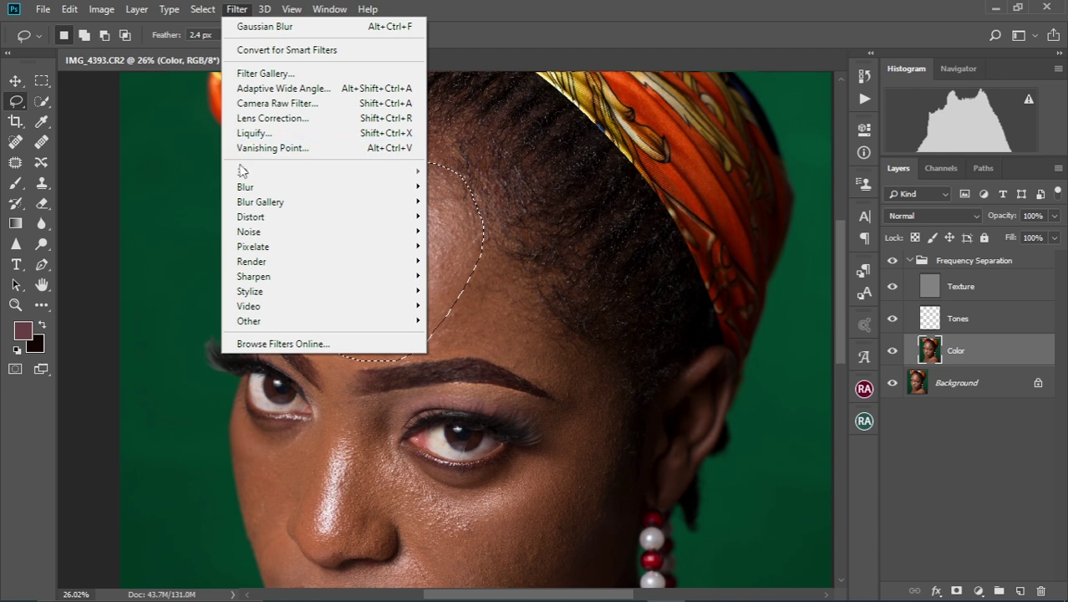
mouse_move(263, 189)
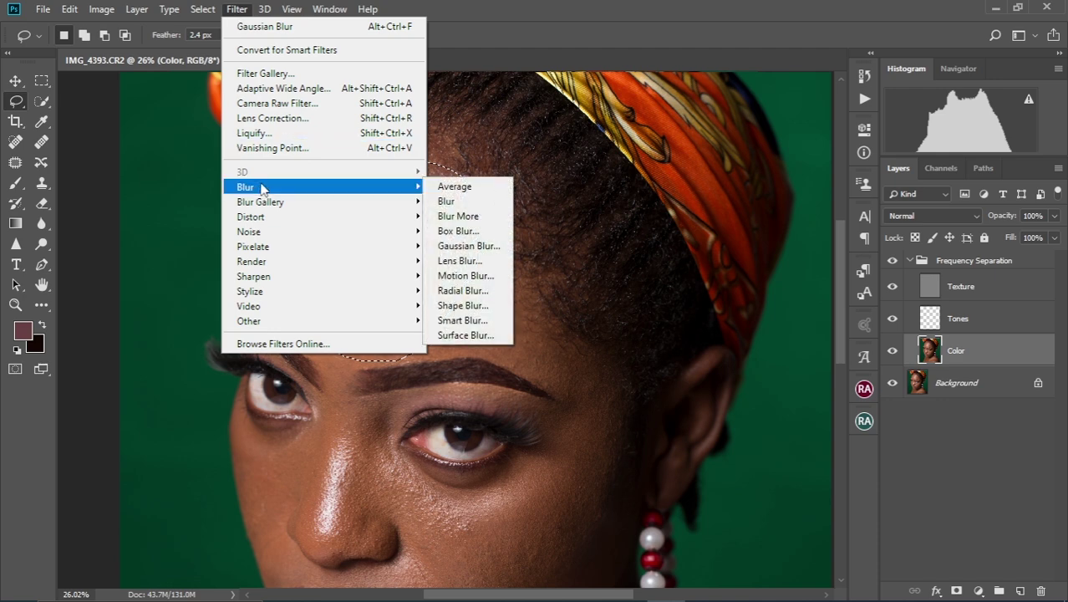
click(466, 245)
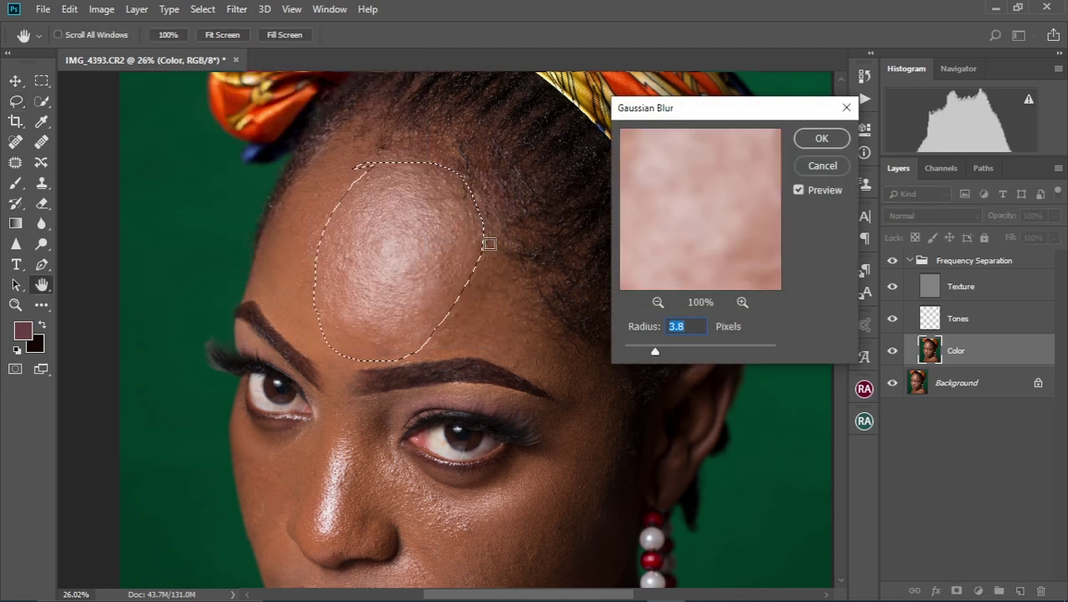
mouse_move(656, 350)
mouse_down()
mouse_move(682, 351)
mouse_move(671, 353)
mouse_up()
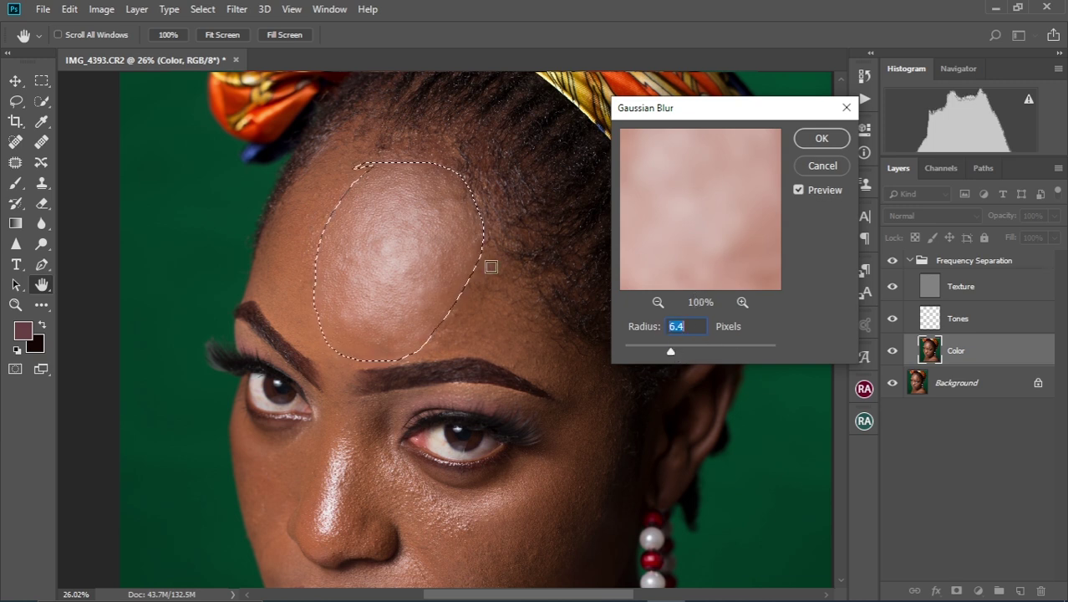
click(821, 138)
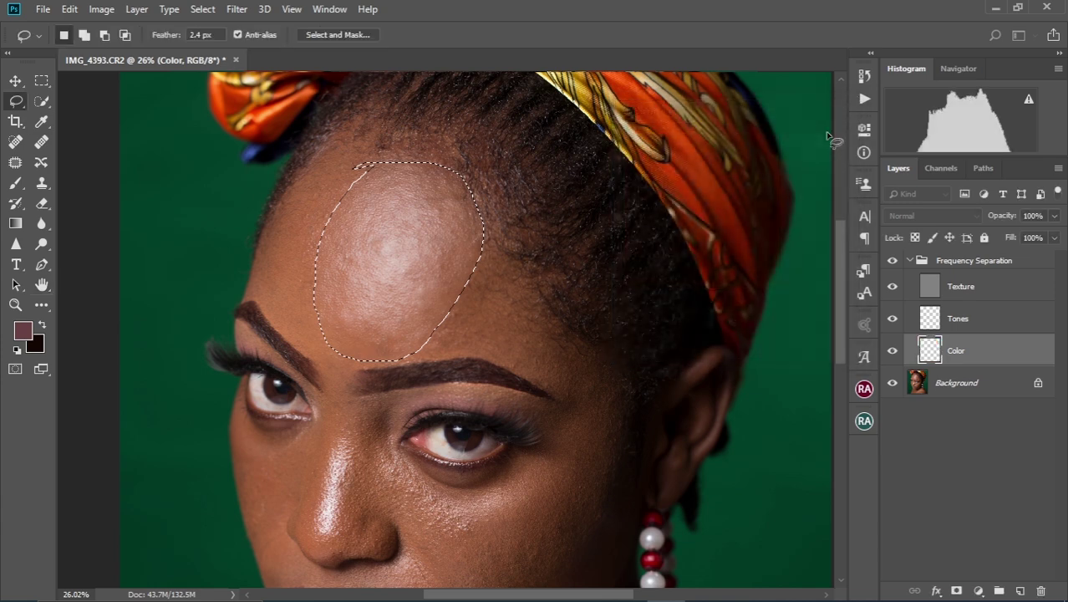
scroll(476, 289, down, 2)
scroll(476, 288, up, 2)
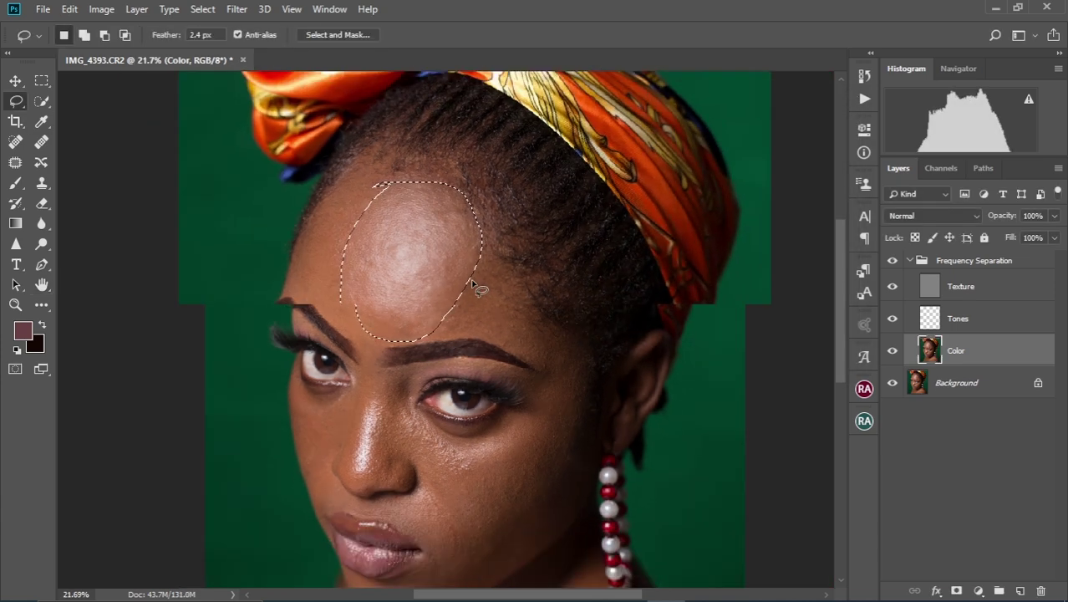
scroll(489, 238, down, 2)
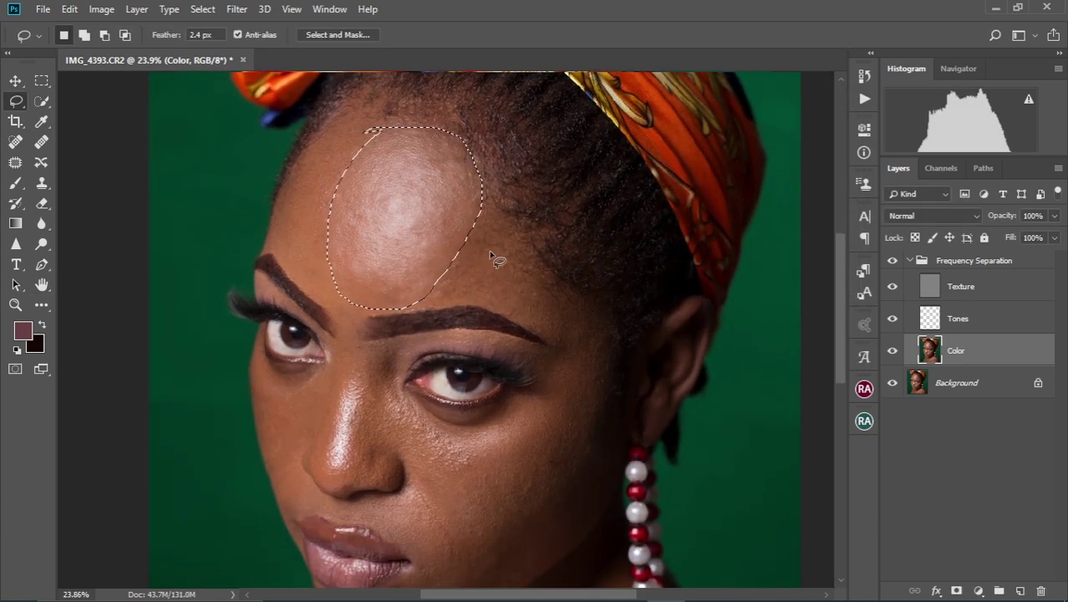
key(ctrl+d)
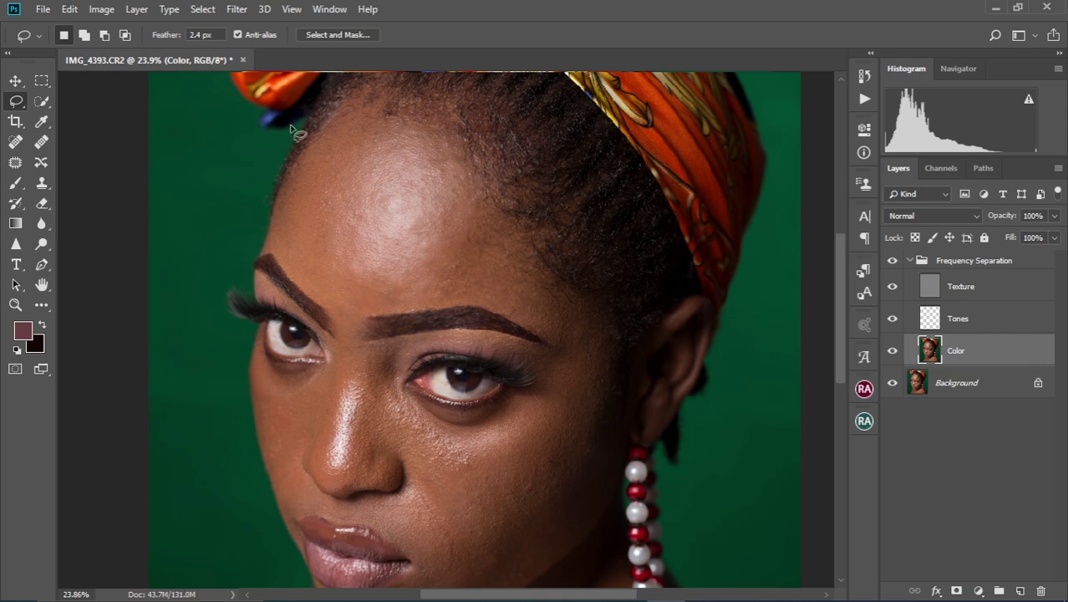
Lasso the forehead patch above the earring-side eyebrow, repeat the last Gaussian Blur on it and deselect.
scroll(472, 268, up, 1)
scroll(472, 267, down, 2)
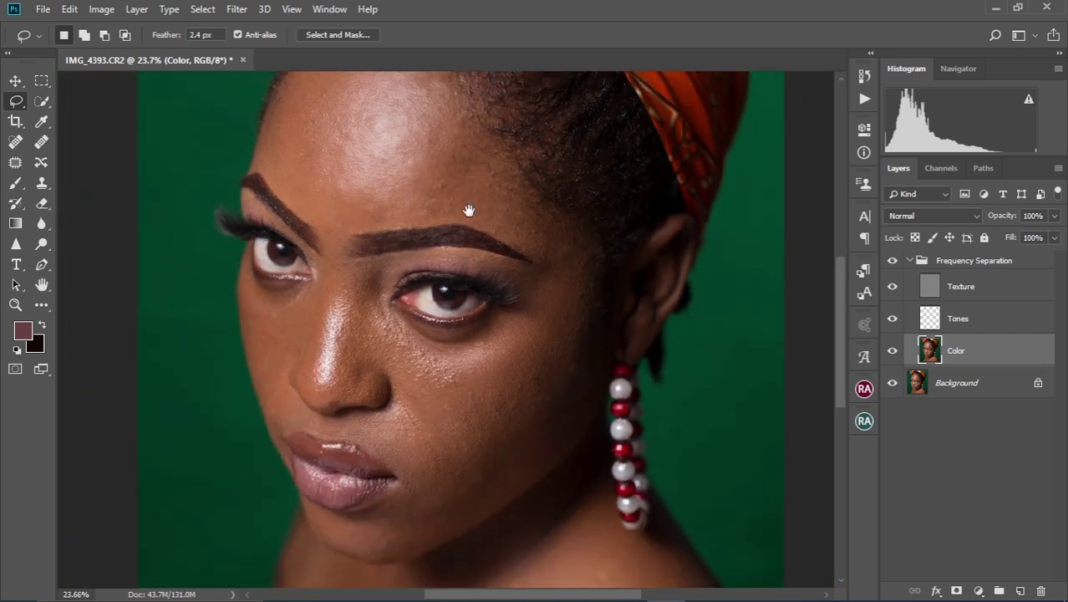
scroll(466, 194, up, 1)
mouse_move(456, 143)
mouse_down()
mouse_move(402, 249)
mouse_move(453, 246)
mouse_move(551, 270)
mouse_move(546, 230)
mouse_move(468, 136)
mouse_up()
right_click(466, 201)
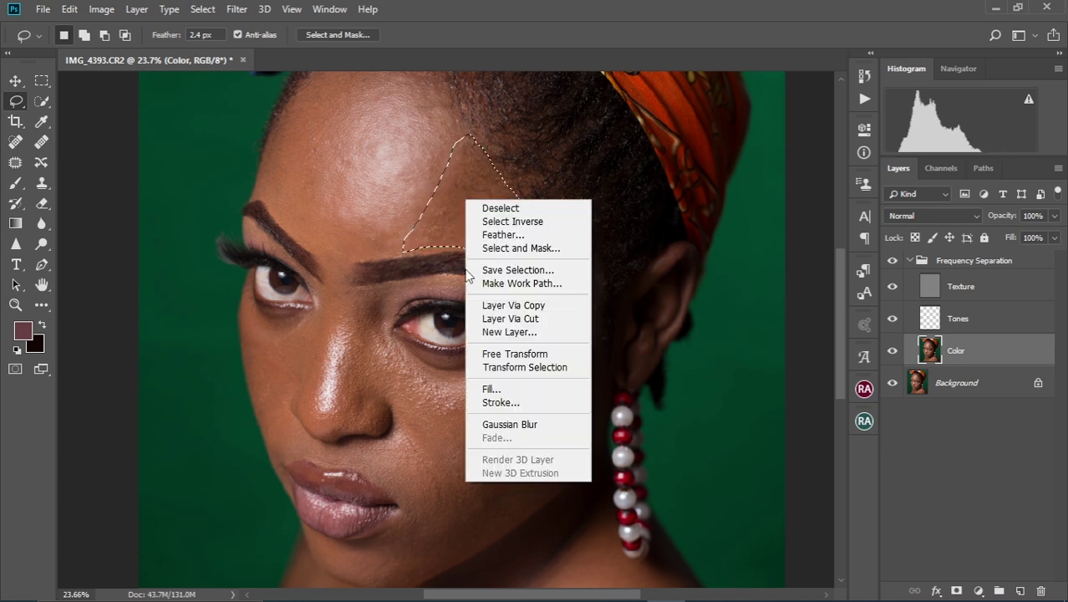
click(525, 426)
key(ctrl+d)
Lasso the narrow forehead strip along the face edge above the far eyebrow, repeat the Gaussian Blur and deselect.
drag(386, 224, 437, 285)
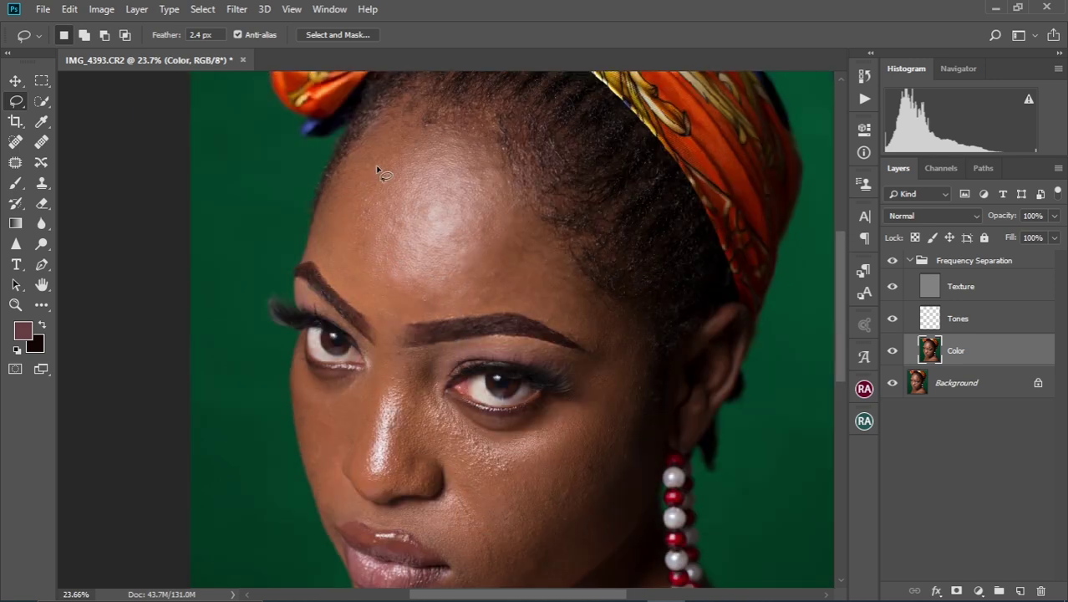
mouse_move(410, 128)
mouse_down()
mouse_move(371, 178)
mouse_move(370, 247)
mouse_move(393, 310)
mouse_move(377, 312)
mouse_move(313, 244)
mouse_move(370, 132)
mouse_move(410, 127)
mouse_up()
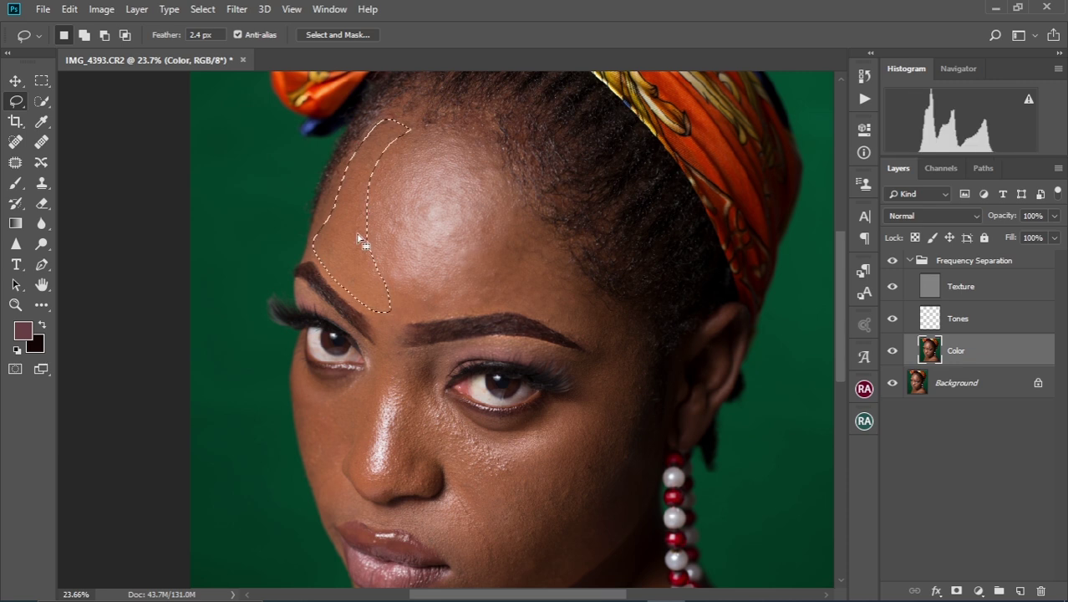
right_click(358, 236)
click(434, 462)
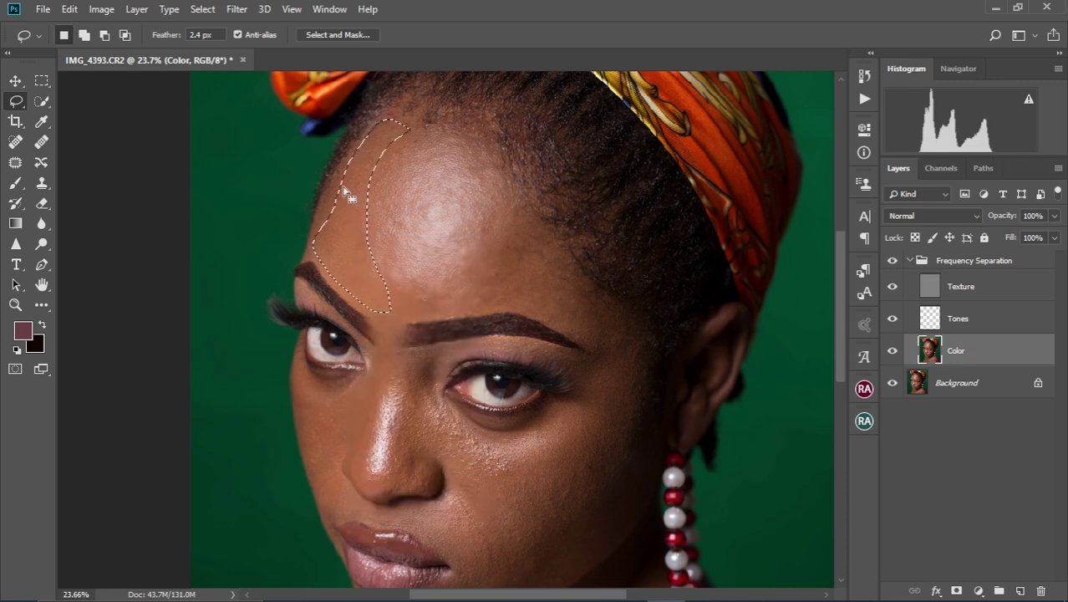
key(ctrl+d)
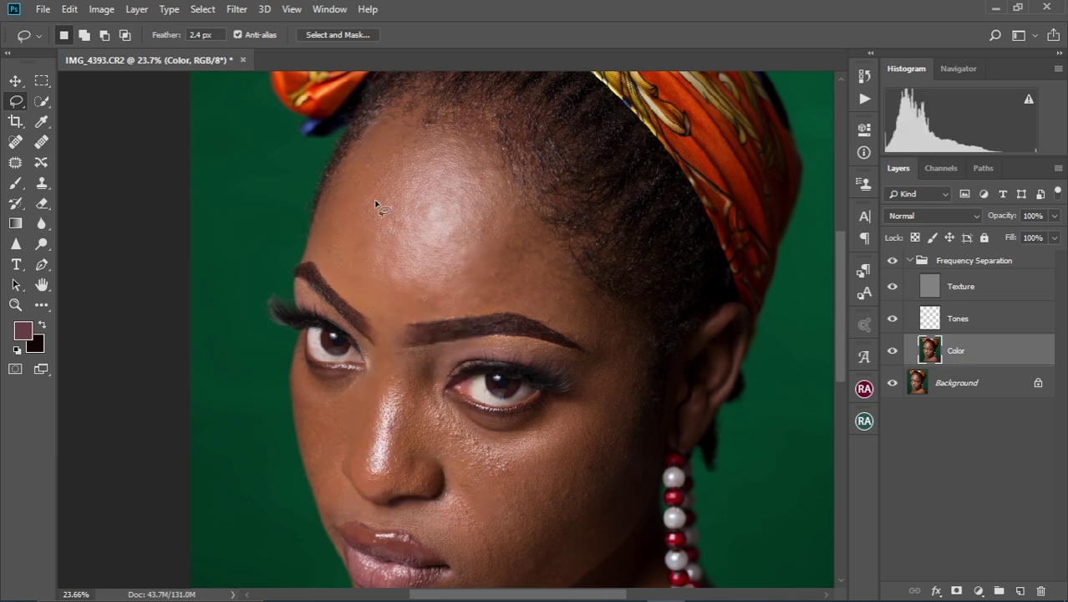
Lasso the skin between the eyebrows down to the top of the nose, repeat the Gaussian Blur and deselect.
scroll(377, 204, down, 3)
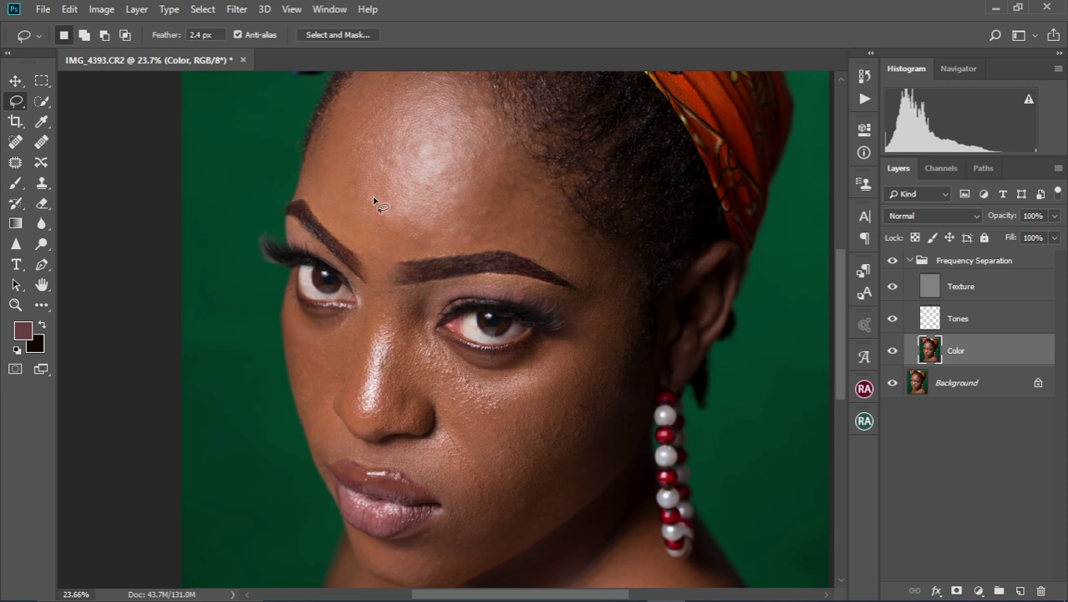
scroll(374, 230, down, 1)
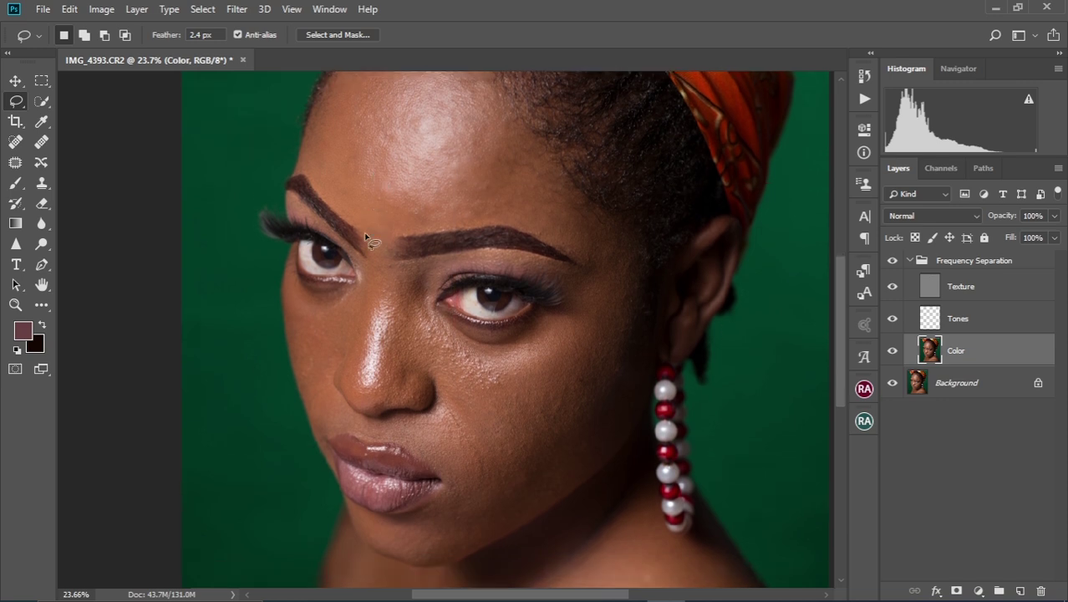
mouse_move(360, 223)
mouse_down()
mouse_move(378, 305)
mouse_move(415, 284)
mouse_move(417, 262)
mouse_move(373, 221)
mouse_up()
right_click(392, 276)
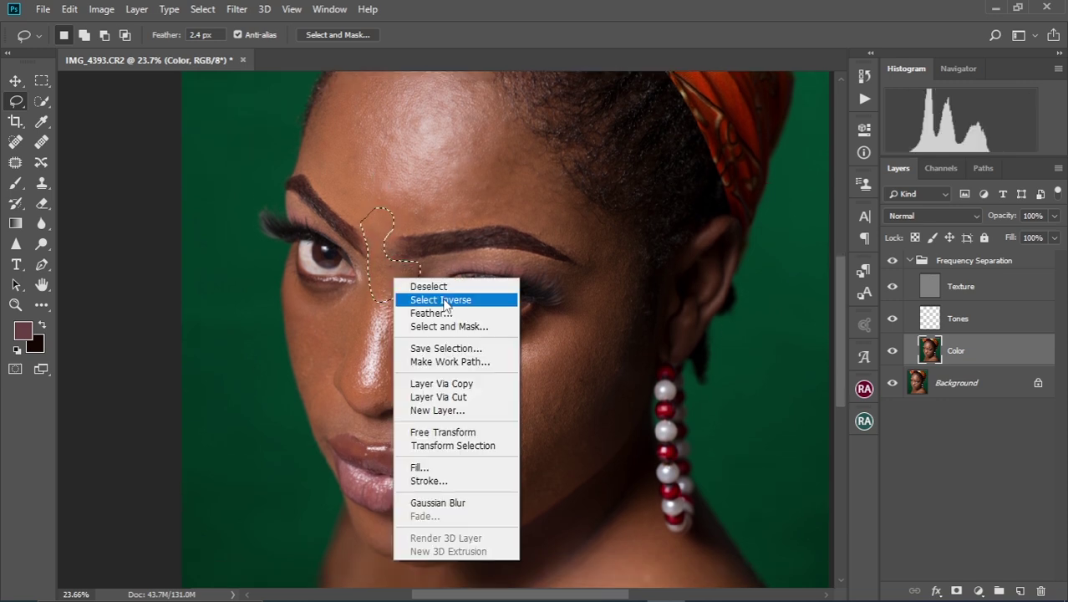
click(436, 501)
key(ctrl+d)
Soften the skin beneath the earring-side eye and its upper eyelid, using a lasso selection and the last Gaussian Blur for each.
mouse_move(403, 311)
mouse_down()
mouse_move(429, 278)
mouse_move(419, 266)
mouse_move(558, 327)
mouse_up()
right_click(444, 350)
click(500, 296)
drag(412, 265, 447, 284)
drag(512, 251, 414, 264)
right_click(417, 286)
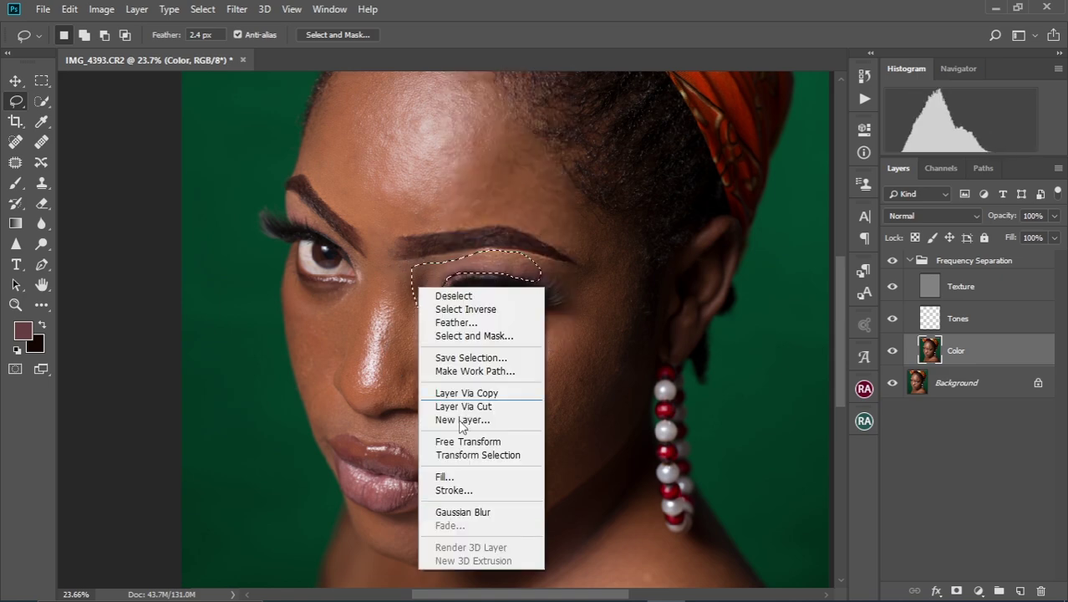
click(462, 511)
key(ctrl+d)
mouse_move(550, 325)
mouse_down()
mouse_move(608, 360)
mouse_move(551, 322)
mouse_up()
key(ctrl+d)
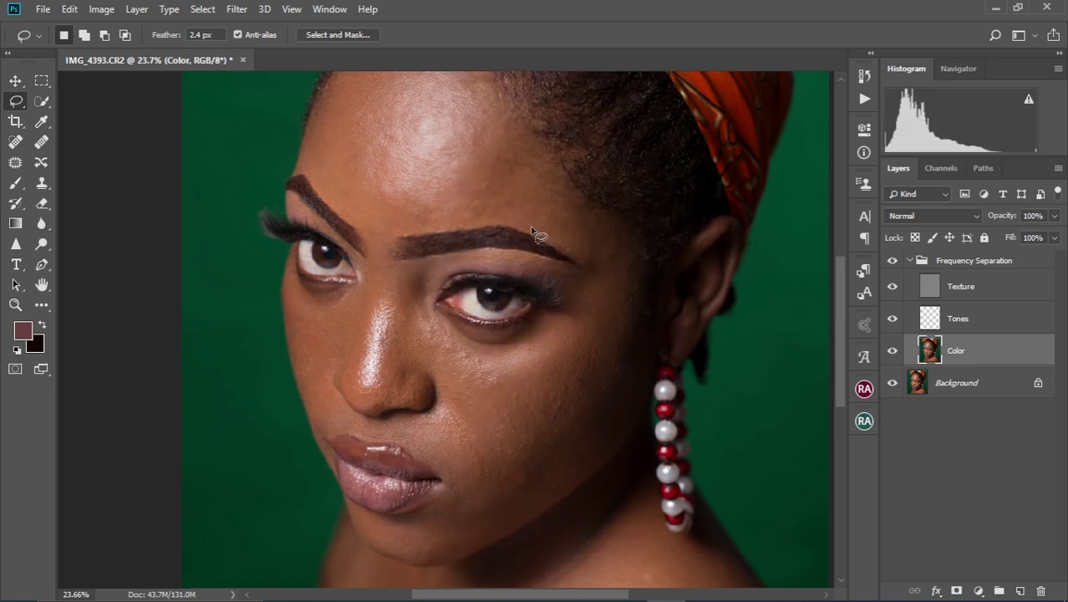
Lasso the temple area beside the outer end of the earring-side eyebrow, repeat the Gaussian Blur and deselect.
drag(530, 226, 537, 224)
right_click(597, 242)
click(642, 468)
key(ctrl+d)
Blur the side of the nose near the inner eye corner and the cheek below that eye, each with its own lasso selection.
drag(403, 298, 422, 273)
right_click(402, 313)
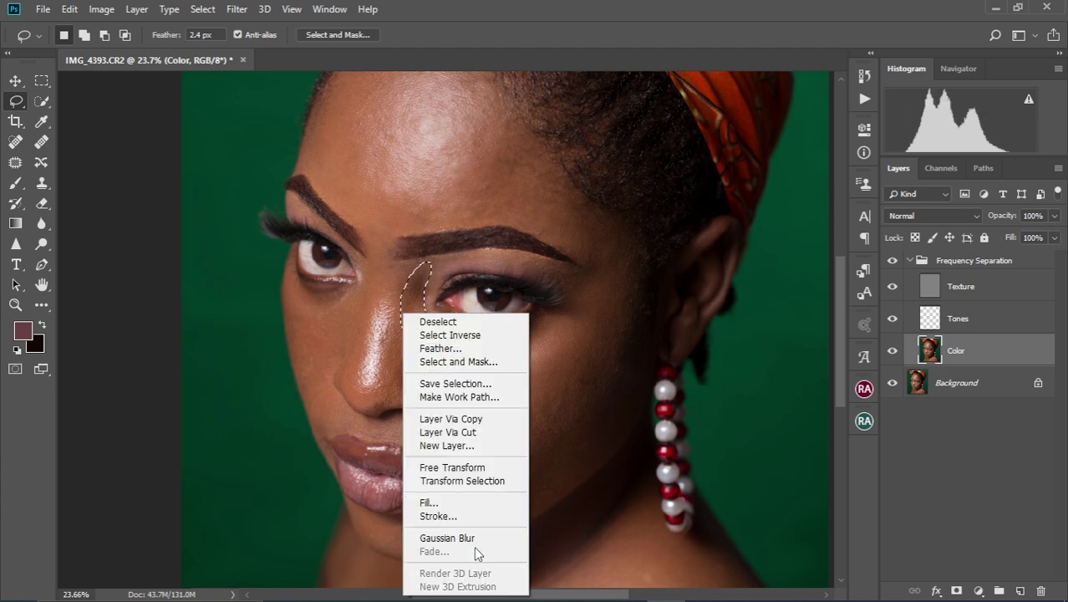
click(469, 538)
key(ctrl+d)
mouse_move(438, 387)
mouse_down()
mouse_move(441, 296)
mouse_move(499, 305)
mouse_move(447, 289)
mouse_up()
right_click(482, 356)
click(535, 279)
key(ctrl+d)
Lasso the outer cheek from the jaw up toward the ear and repeat the Gaussian Blur on it.
drag(553, 332, 583, 291)
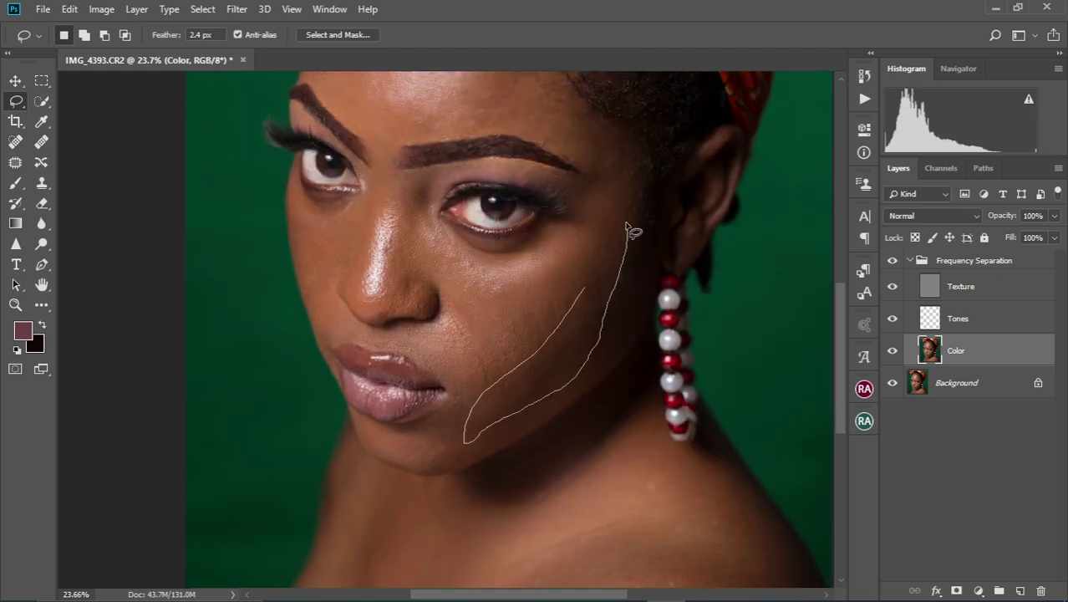
right_click(583, 292)
click(627, 517)
Lasso skin patches around the mouth corner and chin, repeat the Gaussian Blur on each and deselect.
mouse_move(449, 388)
mouse_down()
mouse_move(467, 460)
mouse_move(460, 334)
mouse_up()
right_click(445, 418)
click(493, 360)
mouse_move(386, 351)
mouse_down()
mouse_move(432, 312)
mouse_move(434, 383)
mouse_up()
right_click(460, 346)
click(510, 287)
key(ctrl+d)
Lasso the bright highlight along the nose from bridge to tip, repeat the Gaussian Blur and deselect.
scroll(384, 337, up, 4)
drag(384, 337, 446, 415)
drag(415, 358, 447, 207)
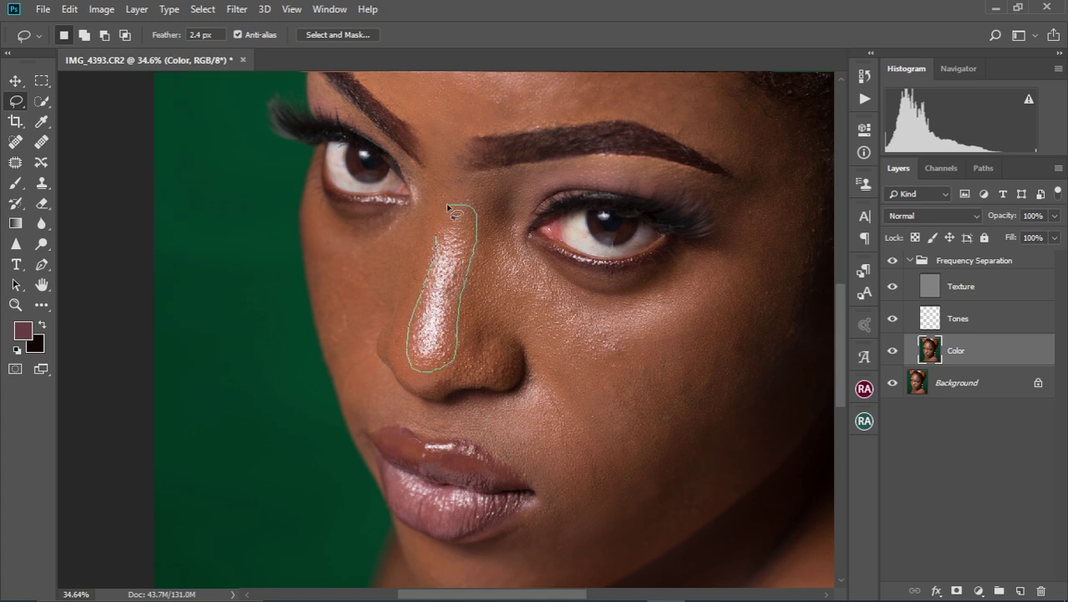
right_click(440, 269)
click(490, 494)
key(ctrl+d)
Lasso the far cheek directly below the eye beside the nose, repeat the Gaussian Blur and deselect.
drag(386, 309, 417, 331)
mouse_move(357, 221)
mouse_down()
mouse_move(445, 290)
mouse_move(345, 285)
mouse_up()
right_click(371, 262)
click(417, 486)
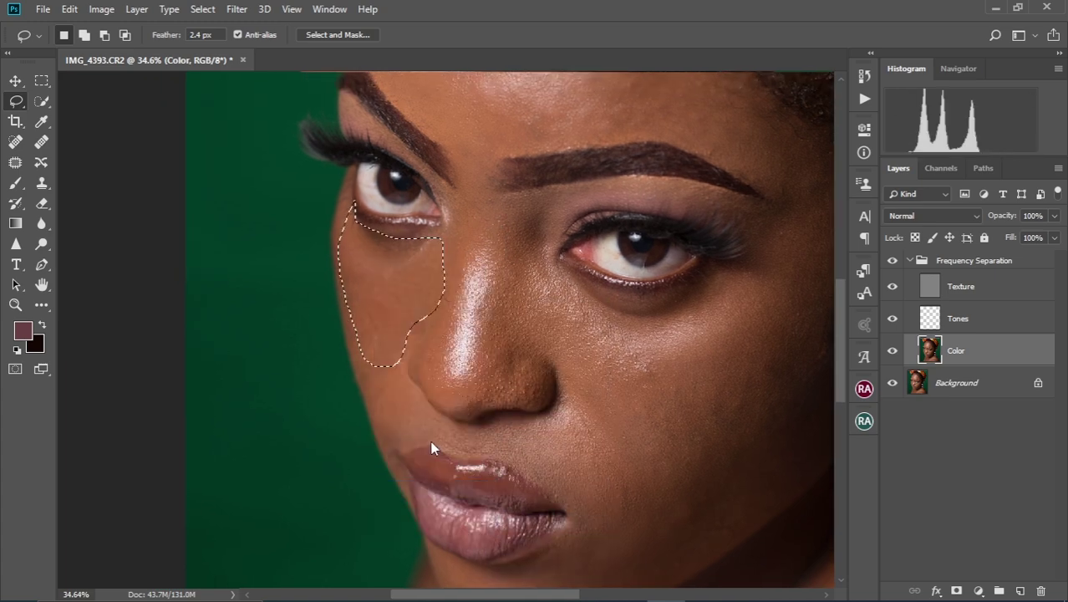
key(ctrl+d)
Lasso the lower part of the far cheek down toward the upper lip, repeat the Gaussian Blur and deselect.
mouse_move(406, 351)
mouse_down()
mouse_move(417, 396)
mouse_move(391, 351)
mouse_up()
right_click(386, 382)
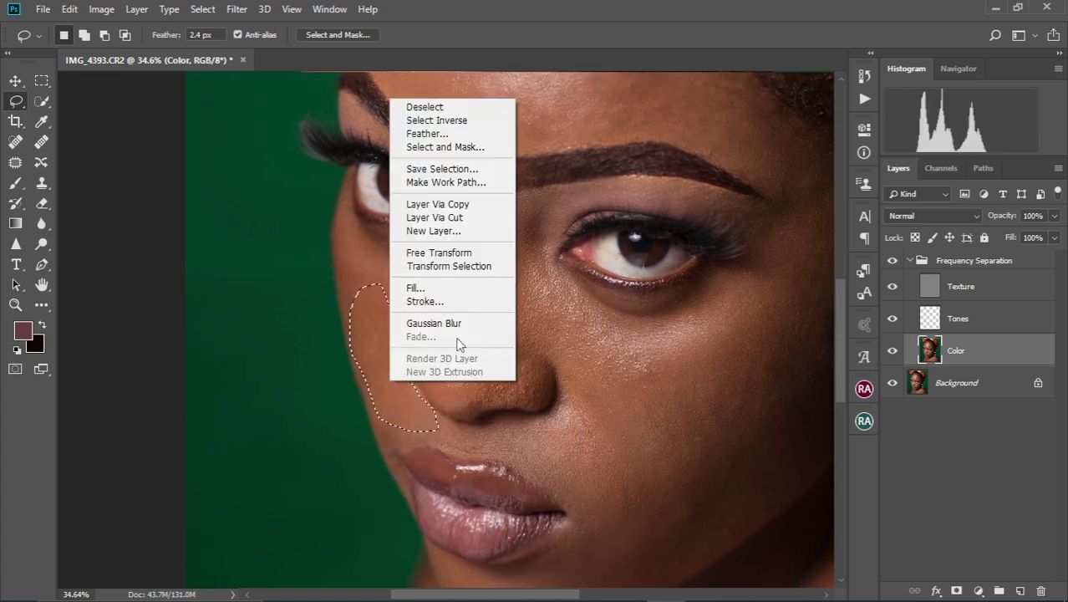
click(452, 323)
key(ctrl+d)
Lasso the band of skin from the chin along the jaw to the earring-side cheek, repeat the Gaussian Blur and deselect.
scroll(459, 381, down, 4)
drag(543, 448, 501, 334)
mouse_move(504, 376)
mouse_down()
mouse_move(578, 377)
mouse_move(523, 368)
mouse_up()
right_click(522, 368)
click(588, 310)
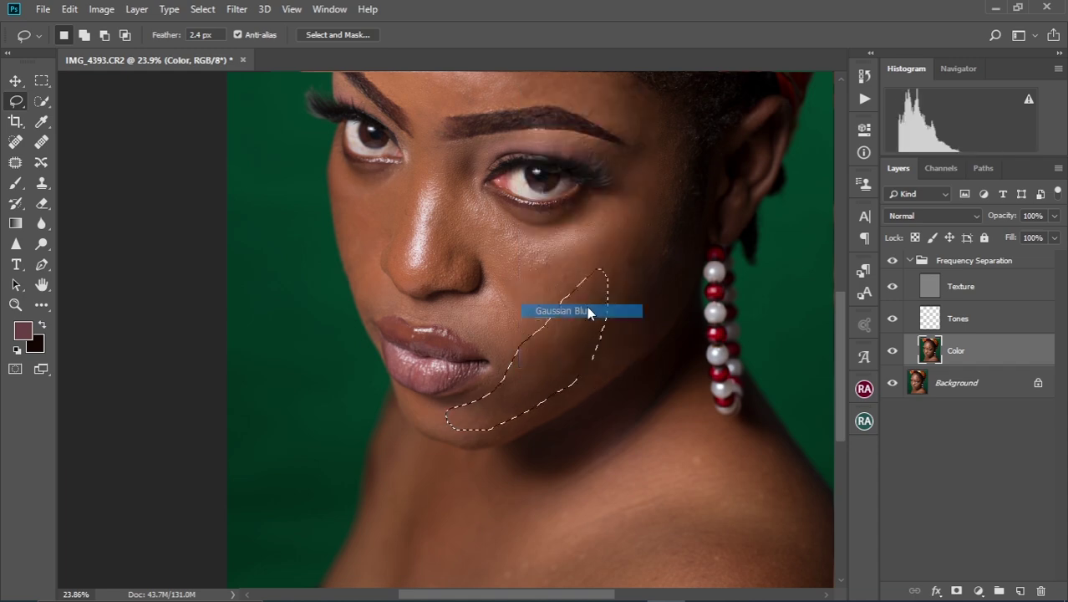
key(ctrl+d)
Repeat the Gaussian Blur on the shoulder skin close to the neck and clear the selection.
mouse_move(630, 438)
mouse_down()
mouse_move(591, 346)
mouse_move(672, 345)
mouse_move(603, 322)
mouse_up()
right_click(589, 380)
click(630, 322)
key(ctrl+d)
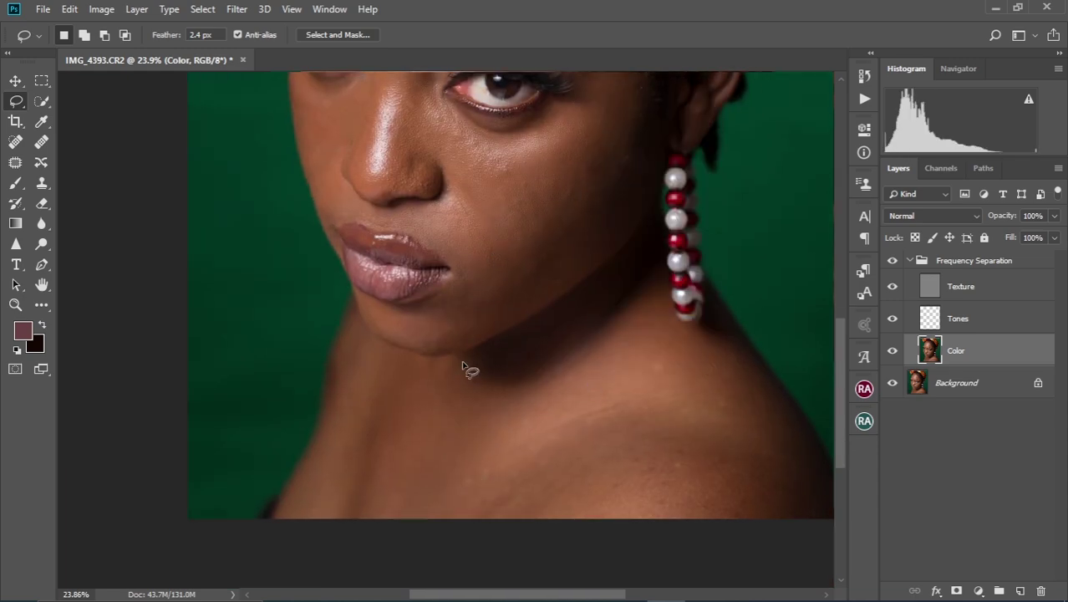
Lasso the neck area just beneath the chin, repeat the Gaussian Blur and deselect.
mouse_move(462, 361)
mouse_down()
mouse_move(462, 527)
mouse_move(434, 364)
mouse_up()
right_click(439, 421)
click(456, 365)
key(ctrl+d)
Smooth the far side of the neck and the upper chest with the last Gaussian Blur, deselecting after each area.
mouse_move(358, 334)
mouse_down()
mouse_move(441, 382)
mouse_move(422, 306)
mouse_up()
right_click(386, 373)
click(425, 314)
key(ctrl+d)
right_click(405, 434)
click(451, 376)
key(ctrl+d)
Lasso a further area of the shoulder, repeat the Gaussian Blur and deselect.
scroll(470, 435, down, 3)
mouse_move(529, 324)
mouse_down()
mouse_move(589, 483)
mouse_move(565, 321)
mouse_up()
right_click(588, 381)
click(677, 323)
key(ctrl+d)
Lasso one more unsmoothed skin patch on the Color layer, repeat the Gaussian Blur and deselect.
scroll(477, 357, down, 2)
drag(422, 264, 464, 368)
scroll(333, 276, up, 2)
mouse_move(326, 258)
mouse_down()
mouse_move(336, 203)
mouse_move(324, 255)
mouse_up()
right_click(302, 267)
click(356, 507)
key(ctrl+d)
Examine the smoothed skin across the whole portrait and close up on the forehead.
scroll(443, 386, down, 3)
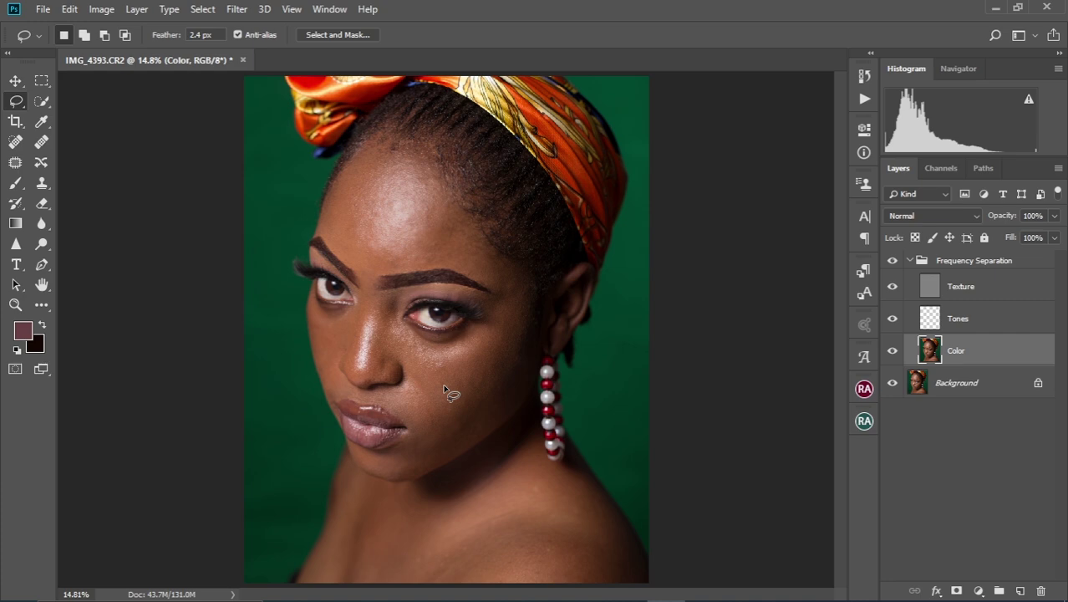
scroll(444, 386, up, 3)
drag(415, 284, 439, 391)
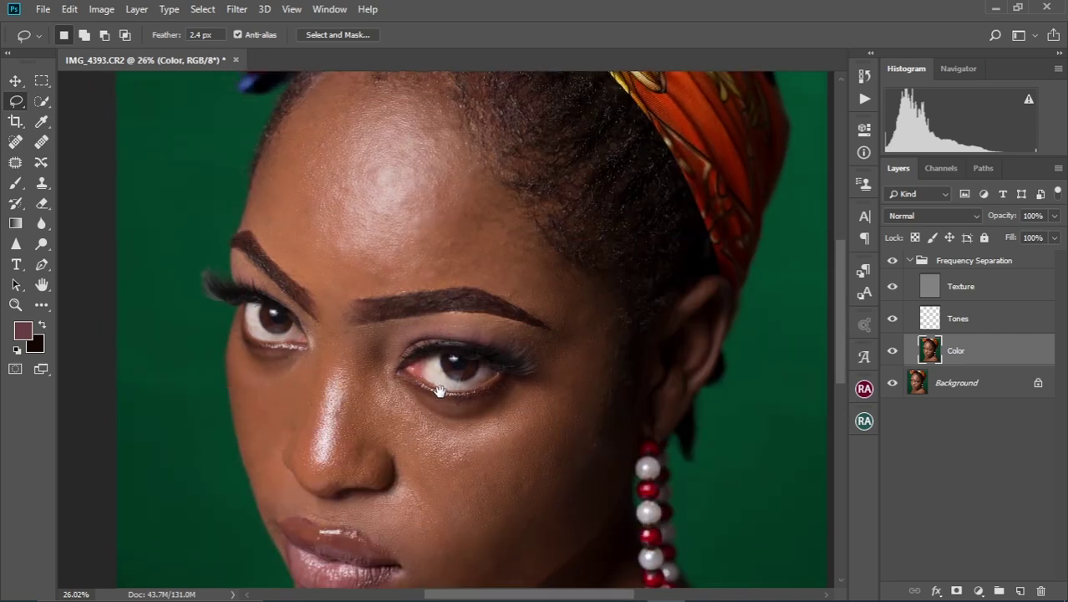
drag(402, 286, 422, 332)
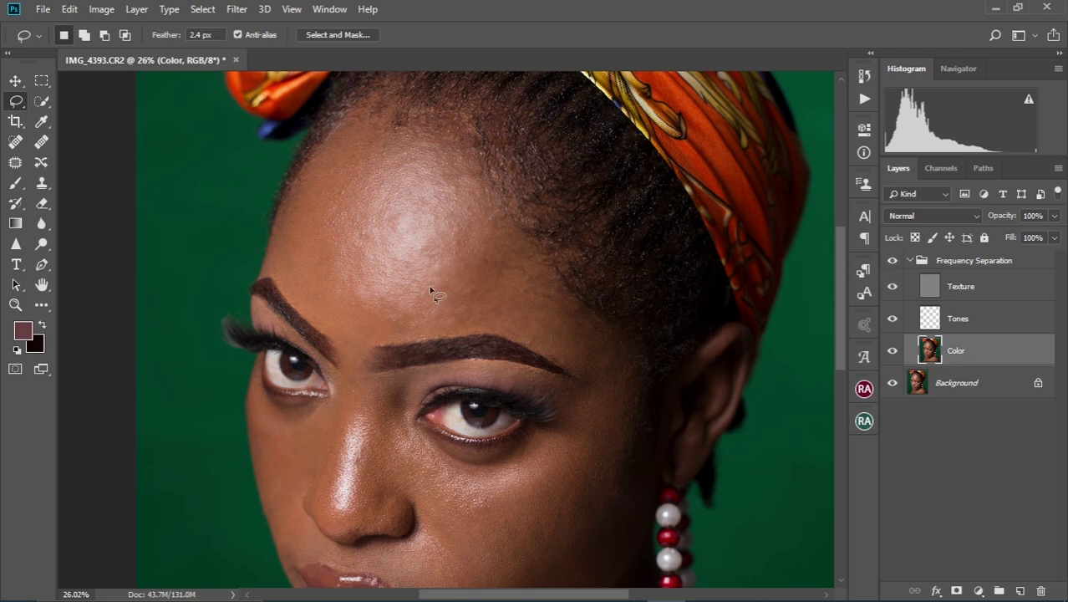
scroll(431, 292, up, 4)
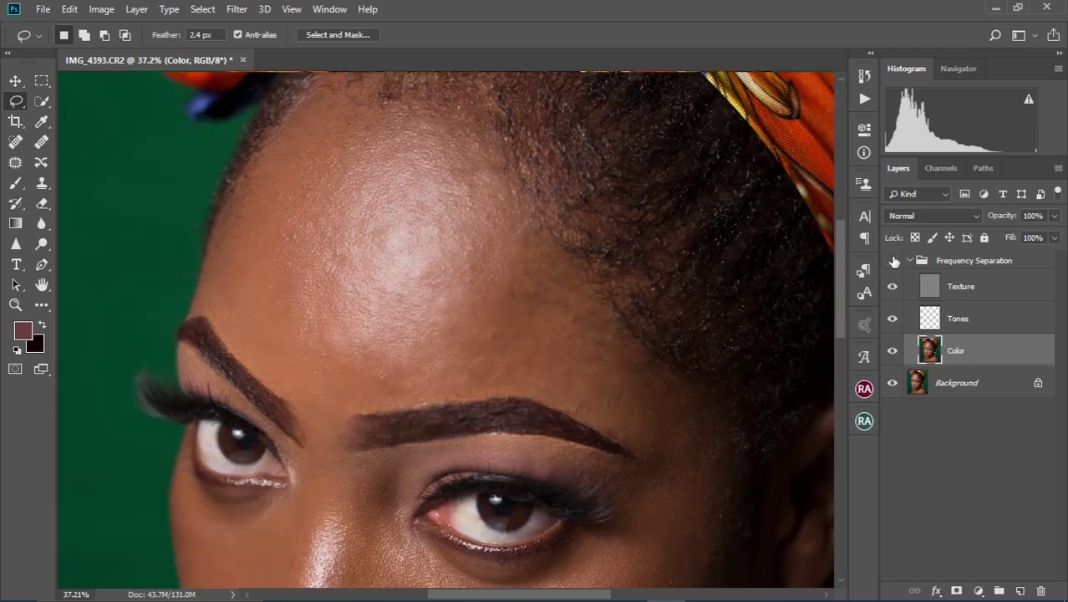
Turn the Frequency Separation group back on and choose the Mixer Brush for the Color layer.
click(893, 261)
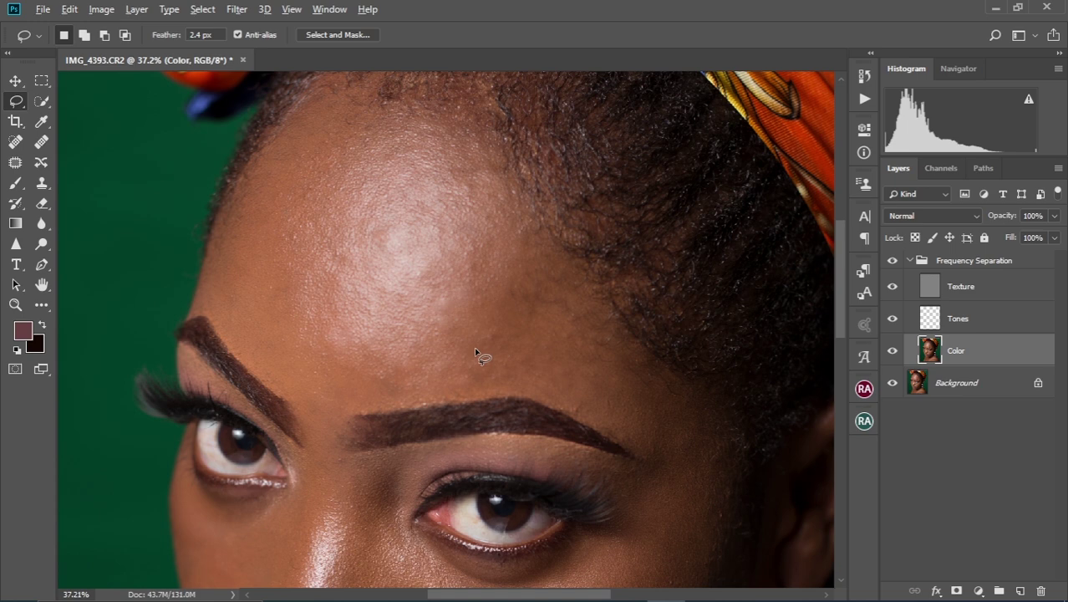
scroll(476, 348, down, 5)
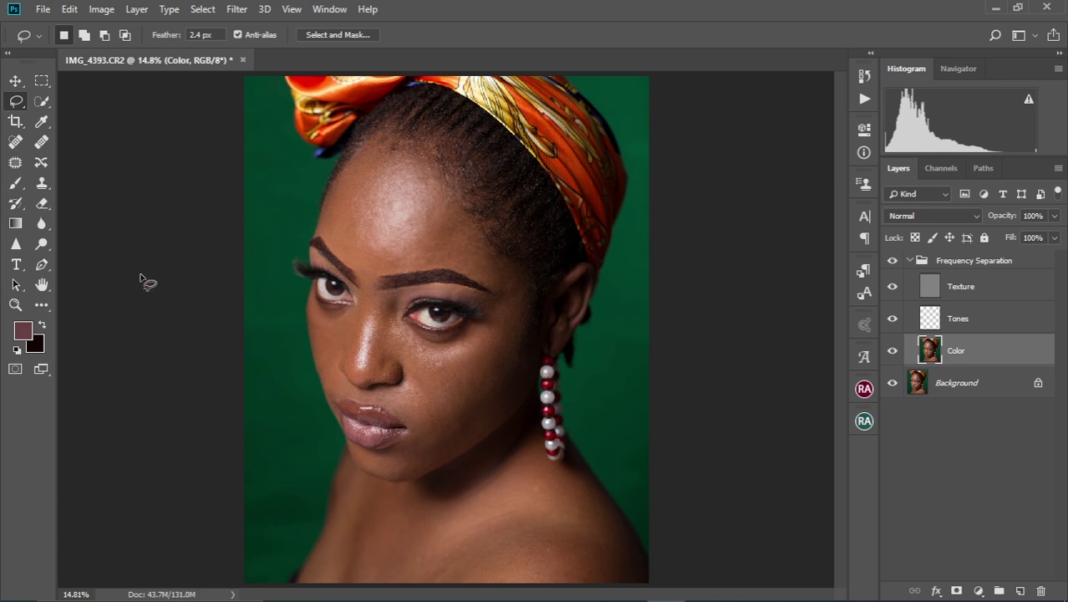
click(43, 305)
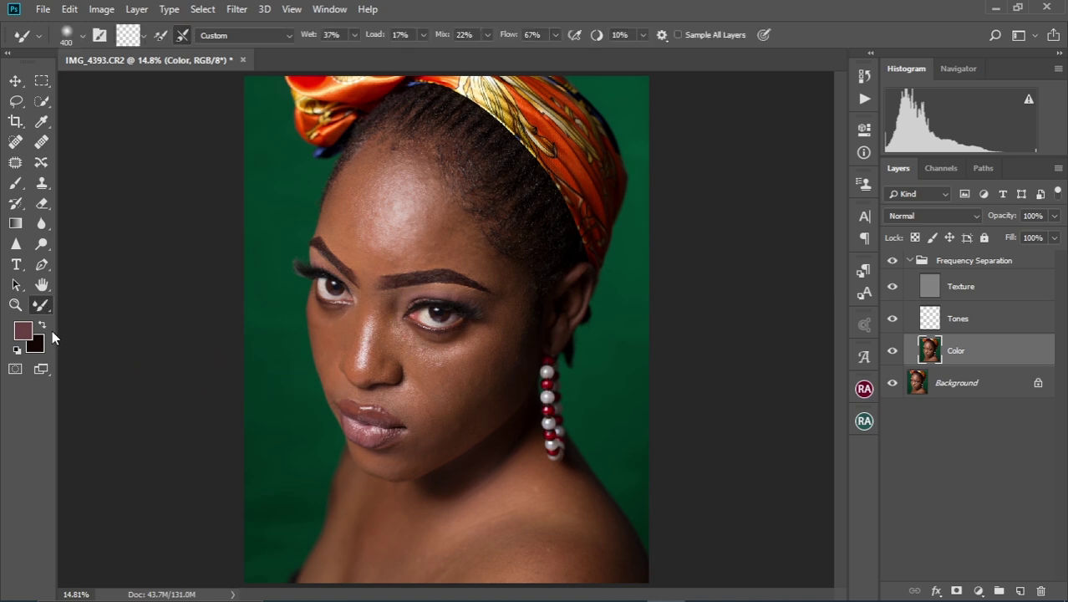
scroll(441, 259, up, 5)
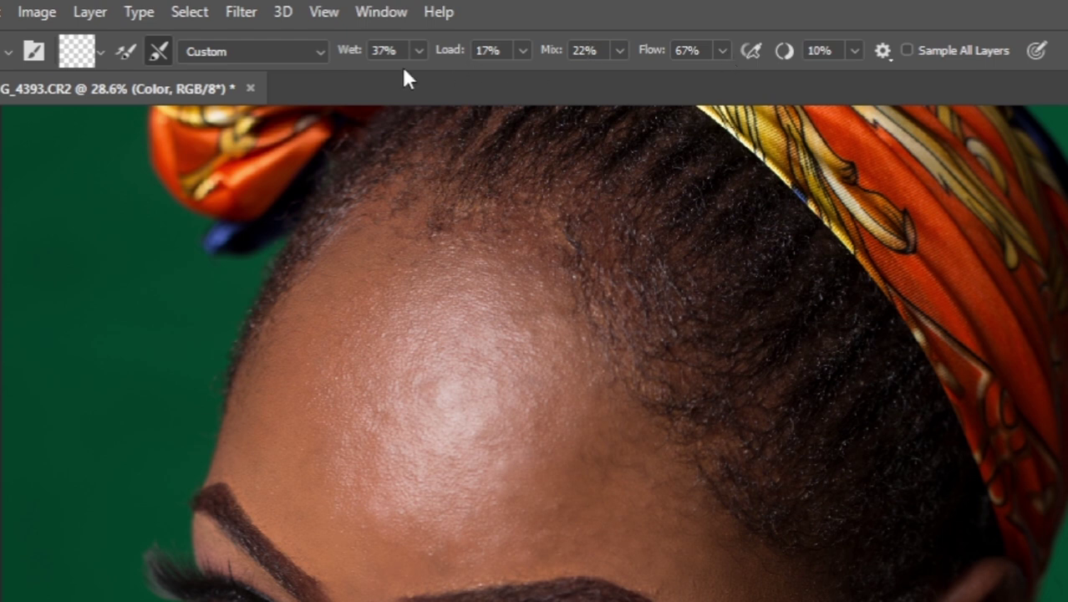
scroll(434, 377, down, 2)
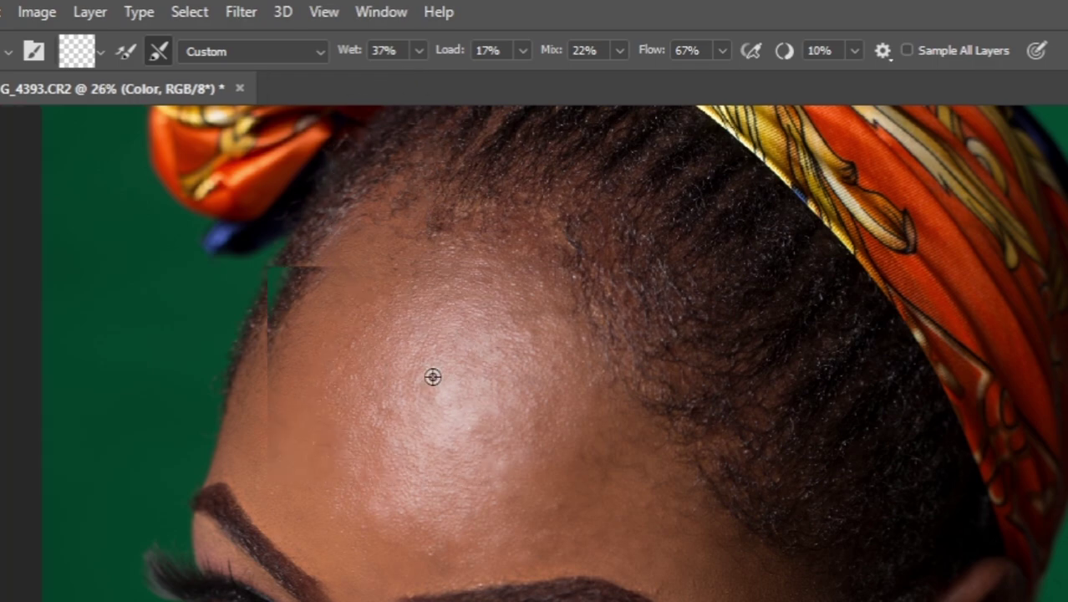
scroll(434, 397, up, 1)
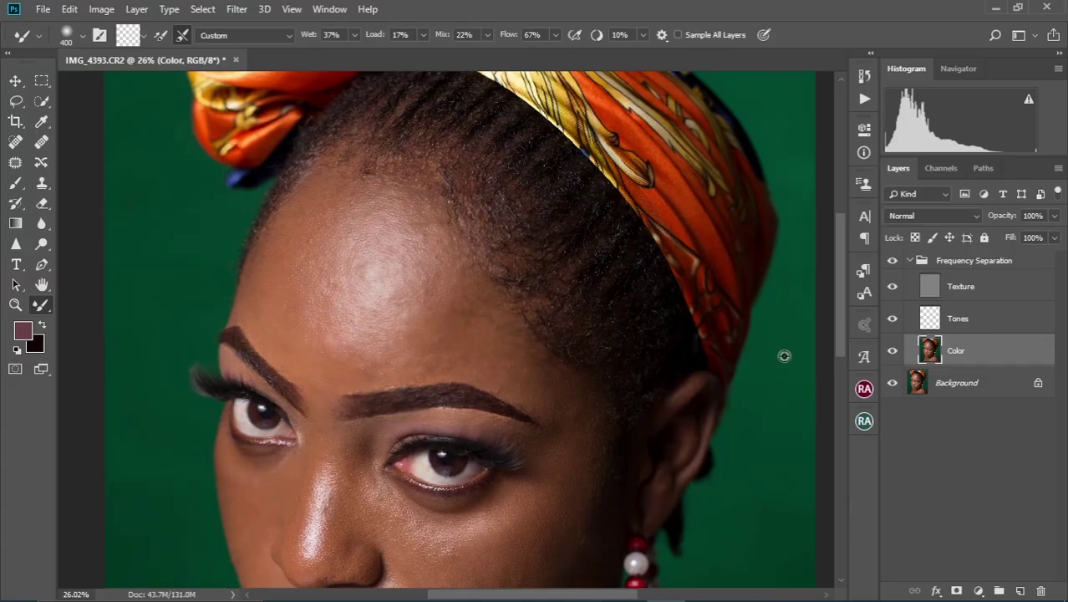
scroll(784, 356, up, 1)
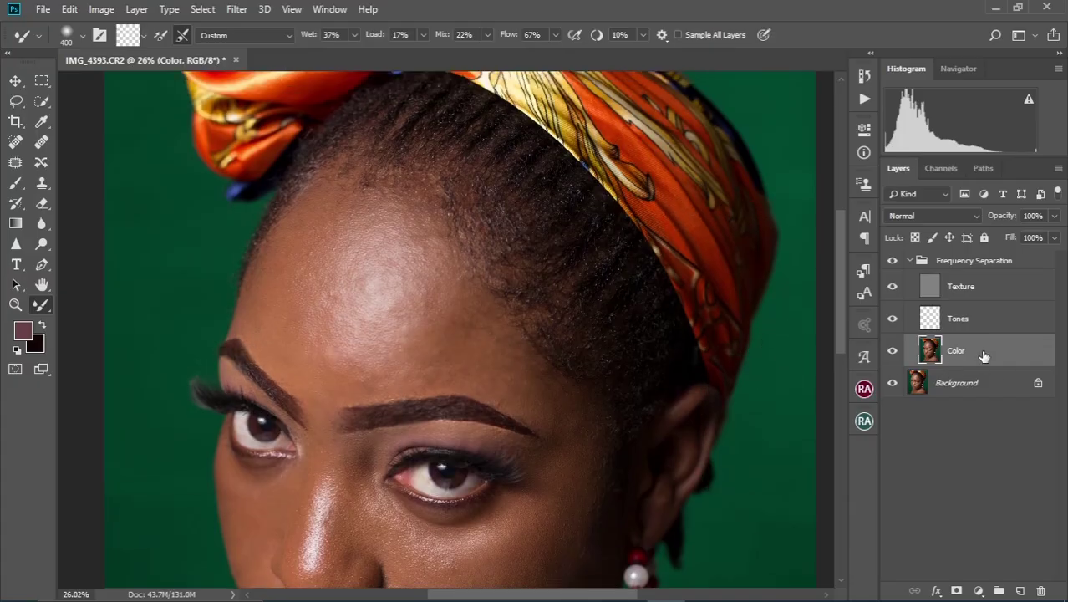
Blend the forehead highlight into the surrounding skin on the Color layer with the Mixer Brush, at sizes around 400 px.
key(space)
drag(445, 402, 468, 352)
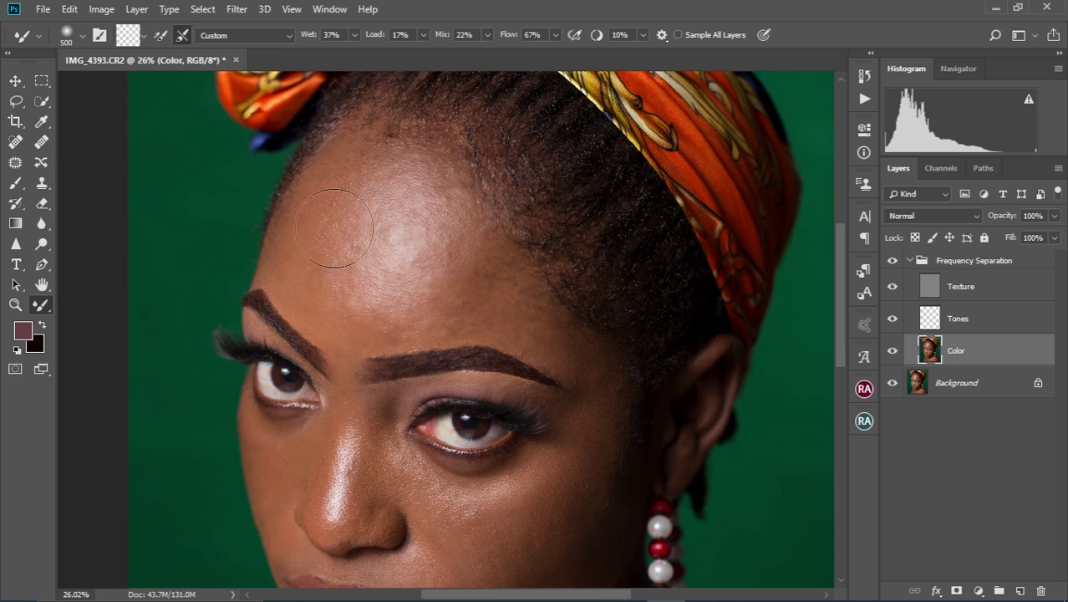
key(bracketleft)
mouse_move(390, 203)
mouse_down()
mouse_move(376, 233)
mouse_move(375, 286)
mouse_move(410, 199)
mouse_move(393, 277)
mouse_move(422, 207)
mouse_move(414, 282)
mouse_up()
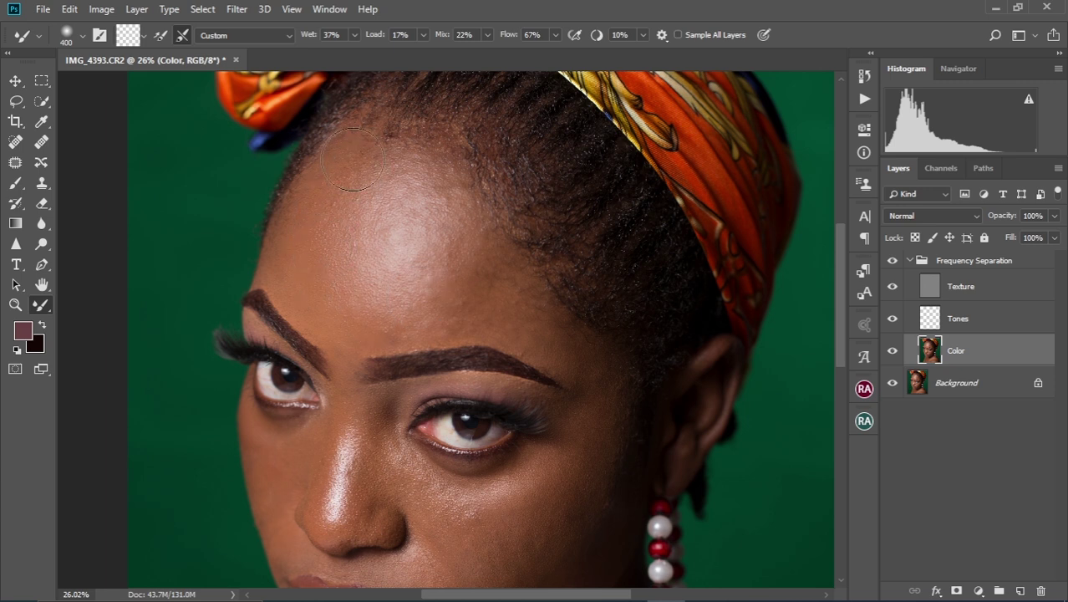
key(bracketleft)
key(bracketright)
key(bracketleft)
key(bracketleft)
key(bracketright)
key(bracketright)
Even out the forehead's shaded side above the near eyebrow with the Mixer Brush, enlarging it up to 600 px.
drag(474, 302, 453, 256)
key(bracketright)
key(bracketright)
key(bracketleft)
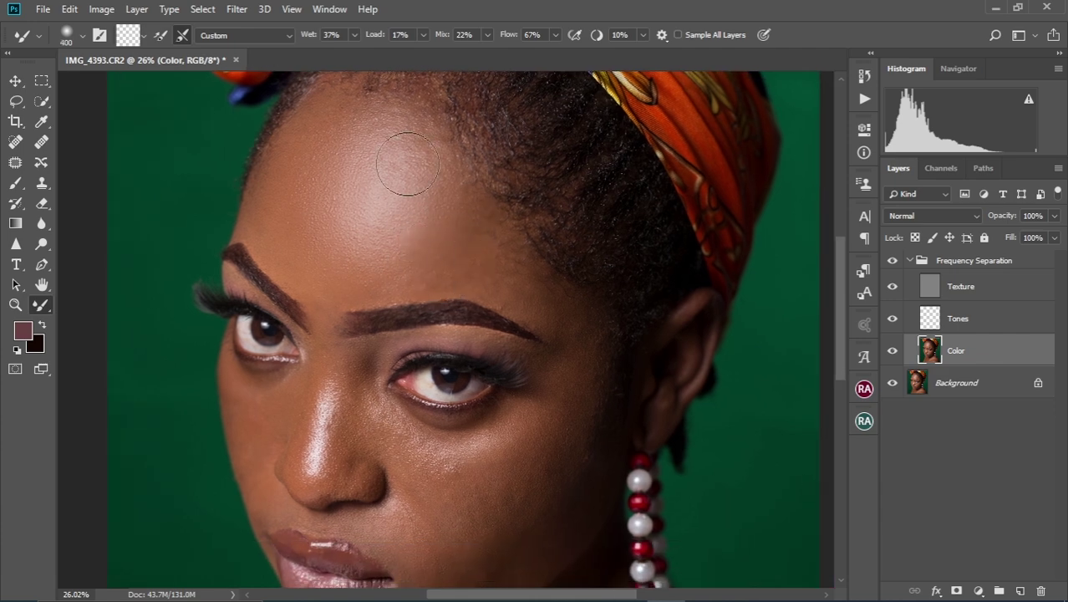
scroll(408, 164, down, 1)
key(bracketright)
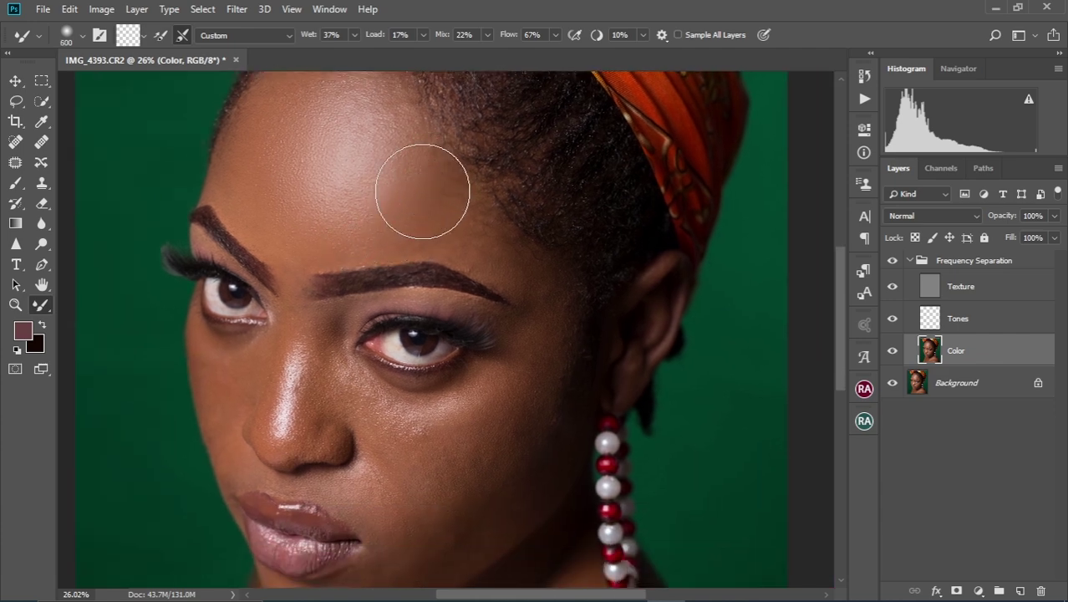
key(bracketleft)
Blend the skin between the near eyebrow's outer end and the hairline with a 300 to 400 px Mixer Brush.
mouse_move(449, 200)
mouse_down()
mouse_move(400, 174)
mouse_move(436, 257)
mouse_up()
key(bracketleft)
key(bracketleft)
key(bracketleft)
key(bracketright)
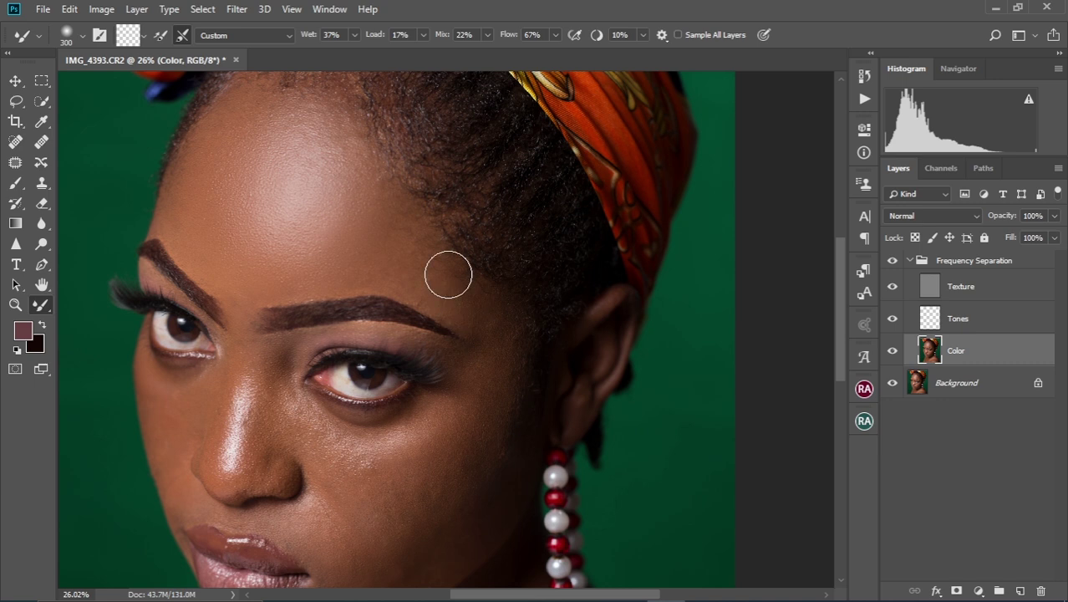
key(bracketright)
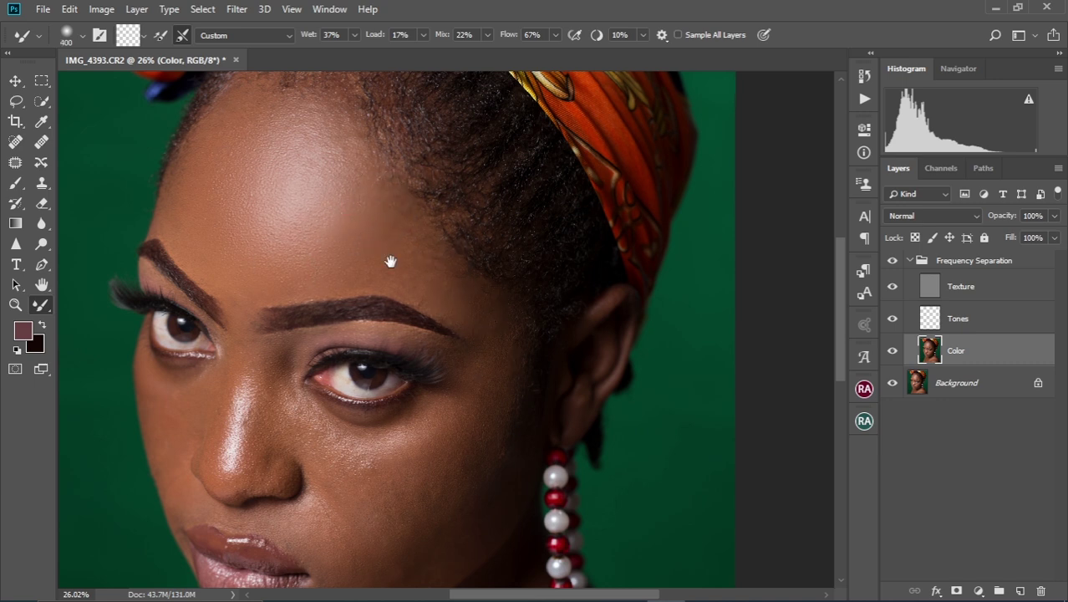
Smooth the nose bridge and inner eye corners with the Mixer Brush at 250 px.
drag(391, 261, 399, 203)
key(bracketleft)
key(bracketleft)
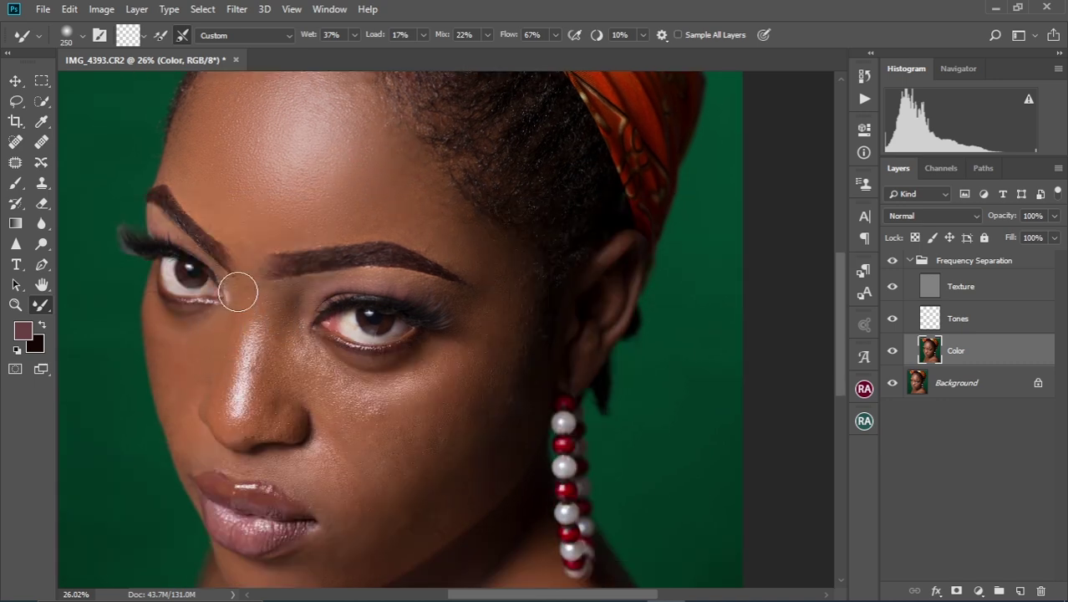
key(bracketright)
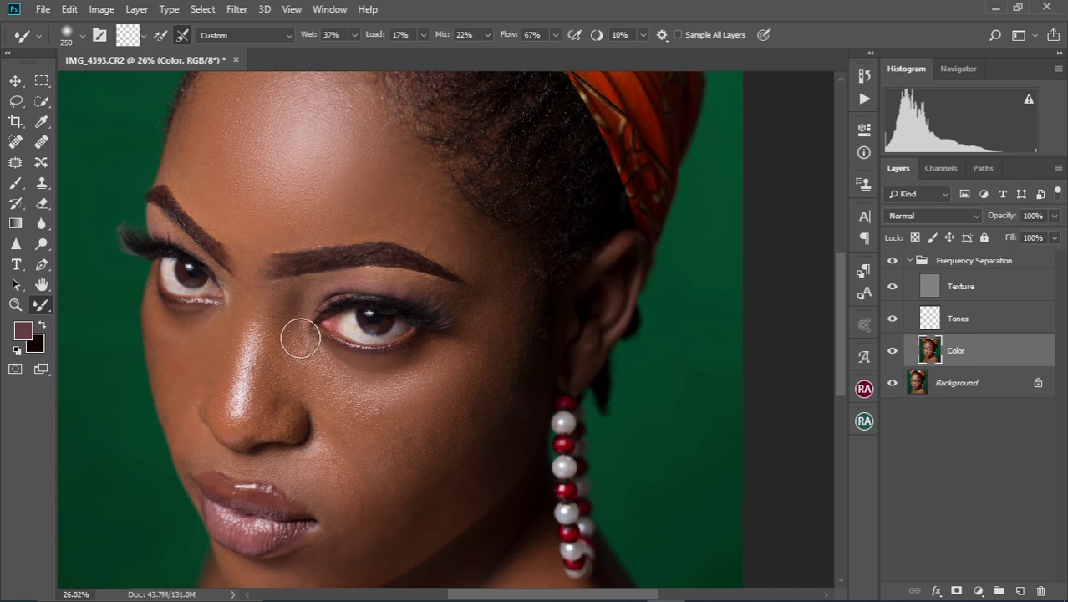
Raise the Mixer Brush's Wet value to 64% and blend the side of the nose at 200 px.
click(354, 35)
drag(352, 54, 376, 54)
drag(374, 319, 435, 235)
key(bracketright)
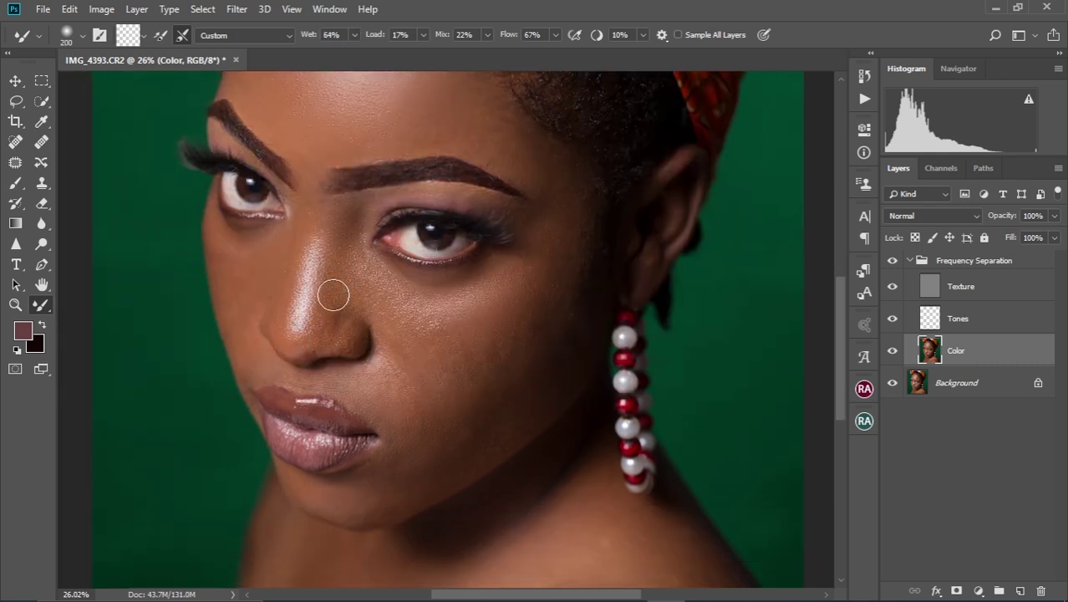
Blend the near cheek, temple and upper eyelid with the Mixer Brush, reducing its size from 400 to 175 px.
key(bracketright)
mouse_move(458, 359)
mouse_down()
mouse_move(513, 329)
mouse_move(495, 322)
mouse_up()
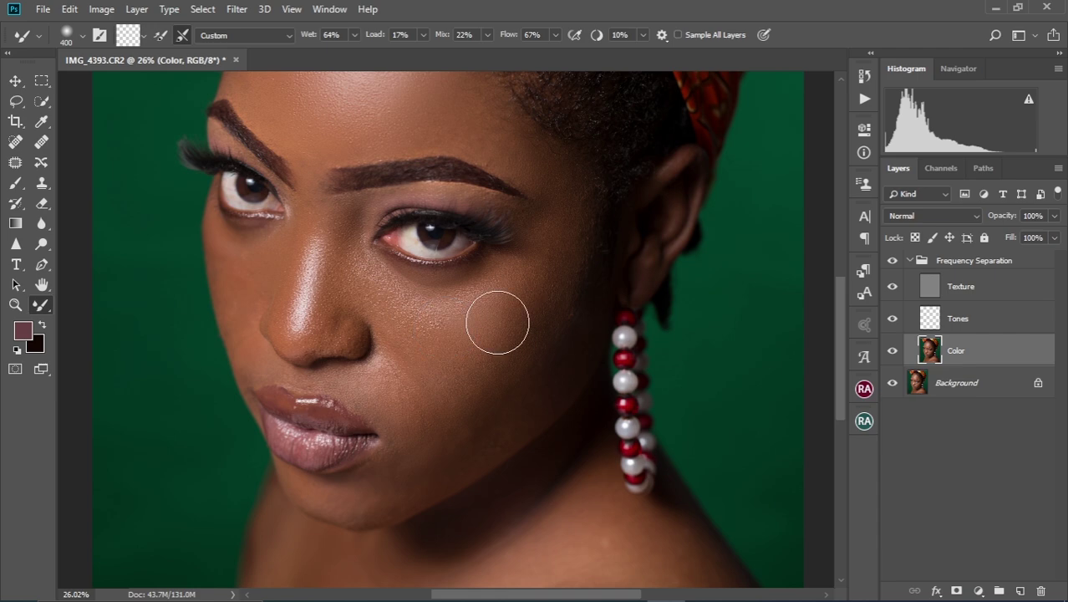
drag(543, 274, 501, 366)
key(bracketleft)
key(bracketleft)
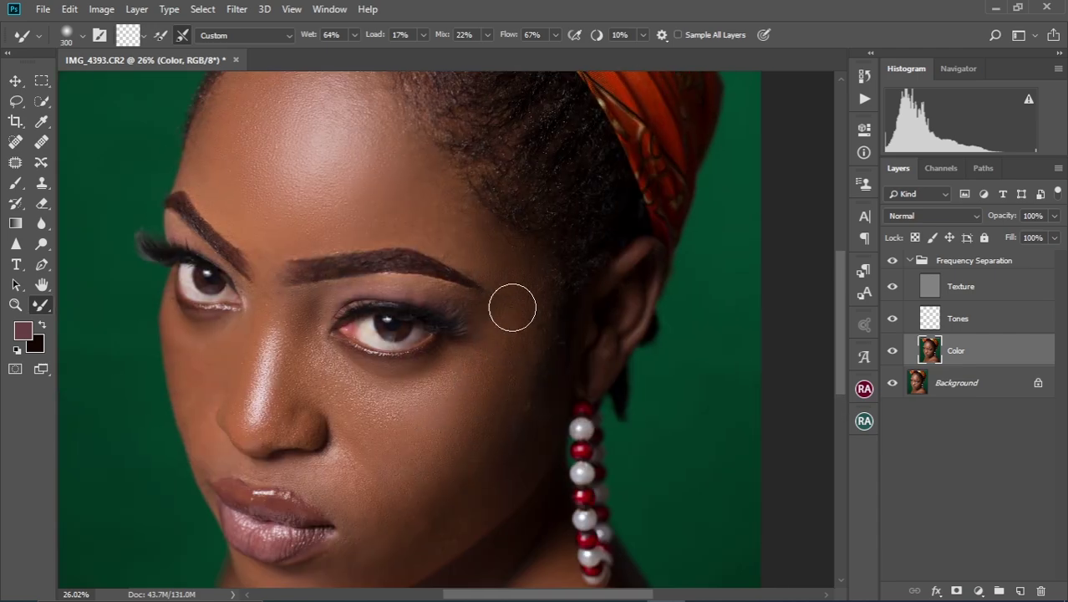
key(bracketleft)
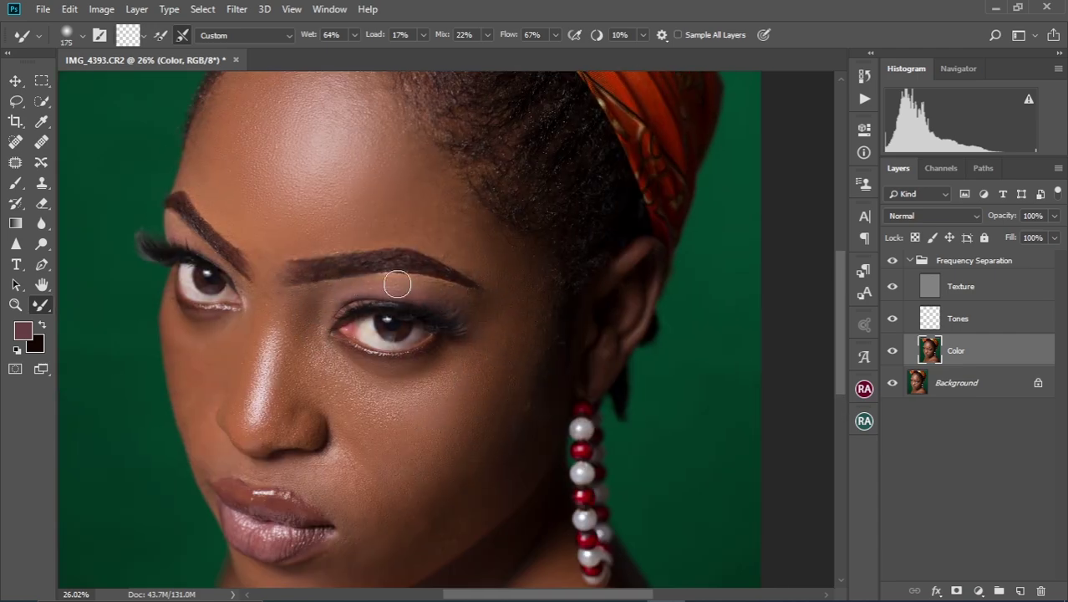
Even the tones of the lower cheek at 300 px and the chin at 200 px with the Mixer Brush.
drag(543, 293, 549, 196)
key(bracketright)
key(bracketright)
key(bracketright)
key(bracketright)
key(bracketright)
drag(422, 415, 429, 331)
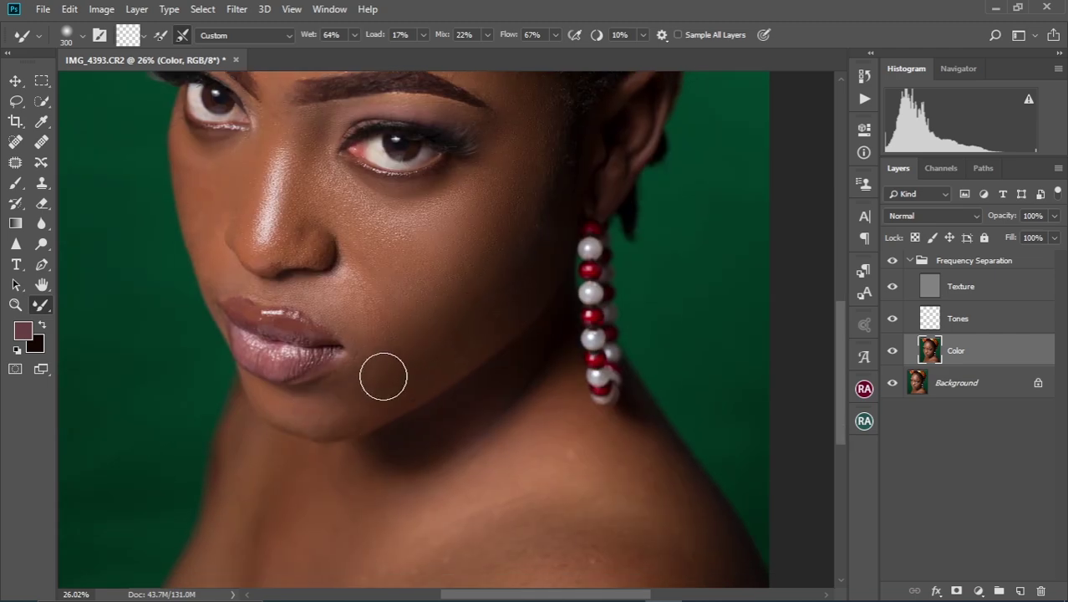
key(bracketleft)
key(bracketleft)
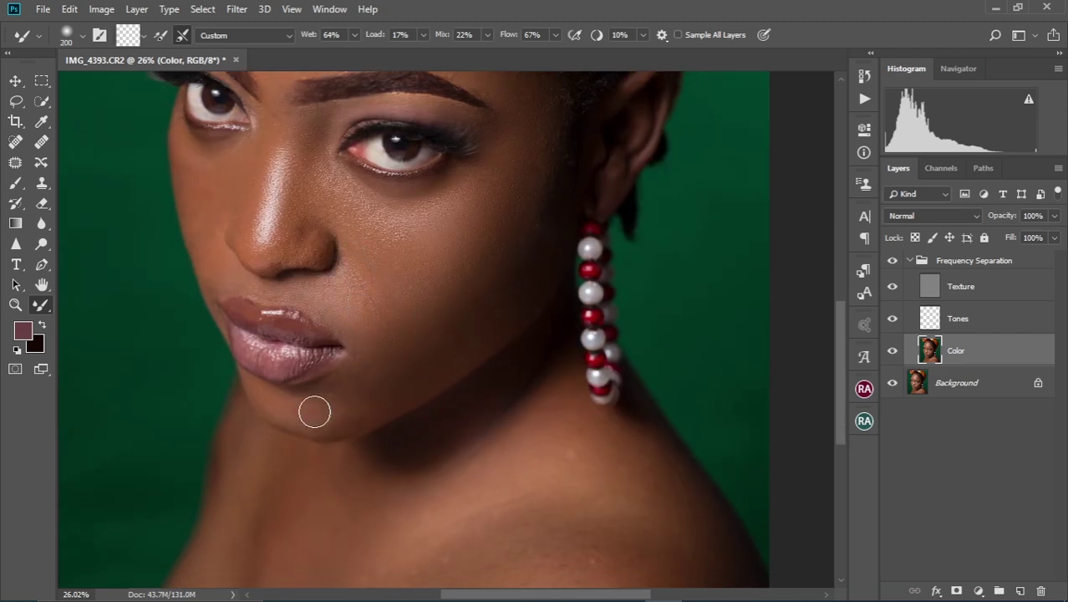
Blend the cheek area beside the nose and under the near eye with a 400 px Mixer Brush.
scroll(489, 420, down, 6)
scroll(488, 419, up, 4)
key(bracketright)
key(bracketright)
key(bracketright)
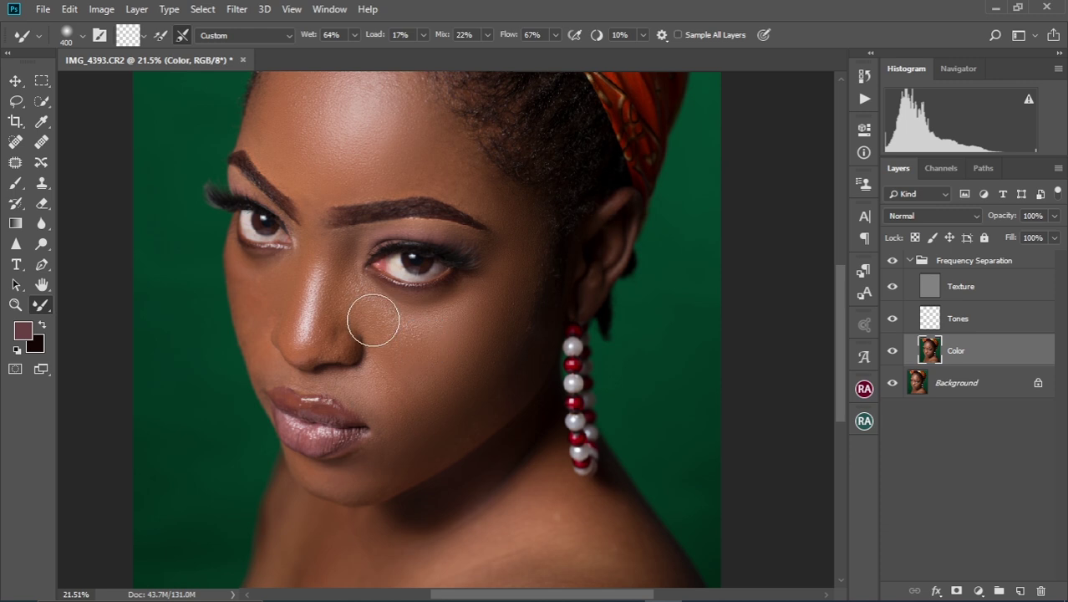
Smooth the skin between the nose and upper lip with the Mixer Brush at 200 px.
drag(373, 320, 478, 285)
key(bracketleft)
key(bracketleft)
key(bracketleft)
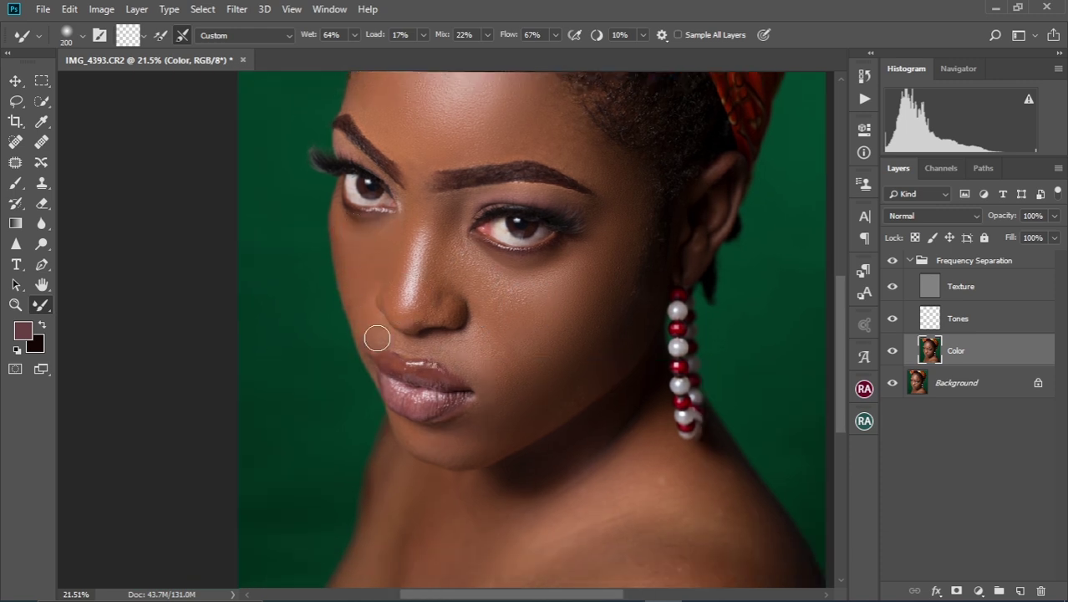
scroll(430, 313, up, 2)
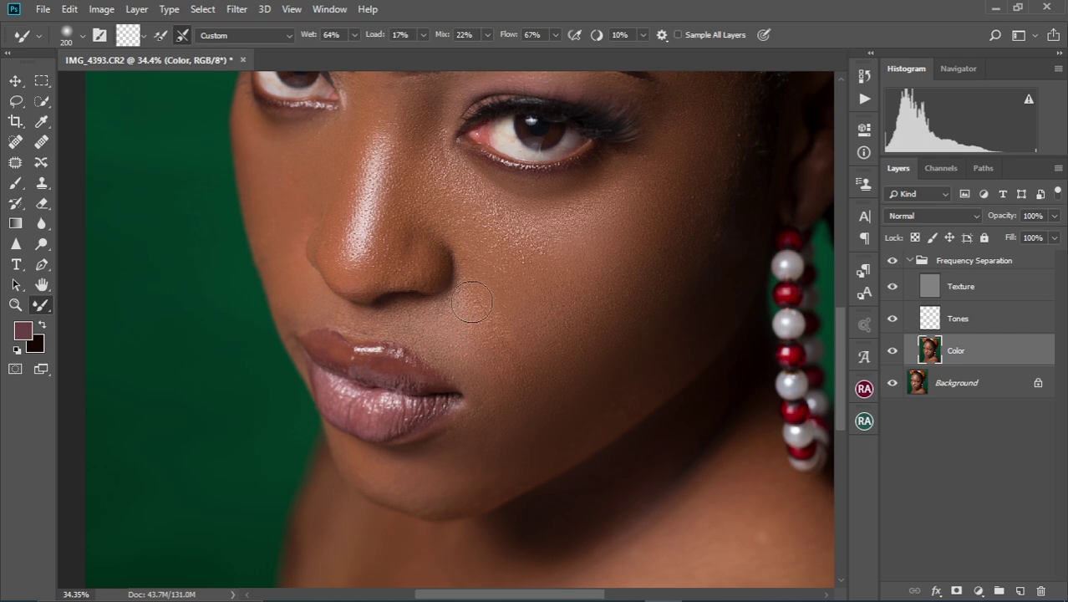
Blend the outer near cheek toward the temple with the Mixer Brush at 300 px and larger.
scroll(481, 417, down, 2)
key(bracketright)
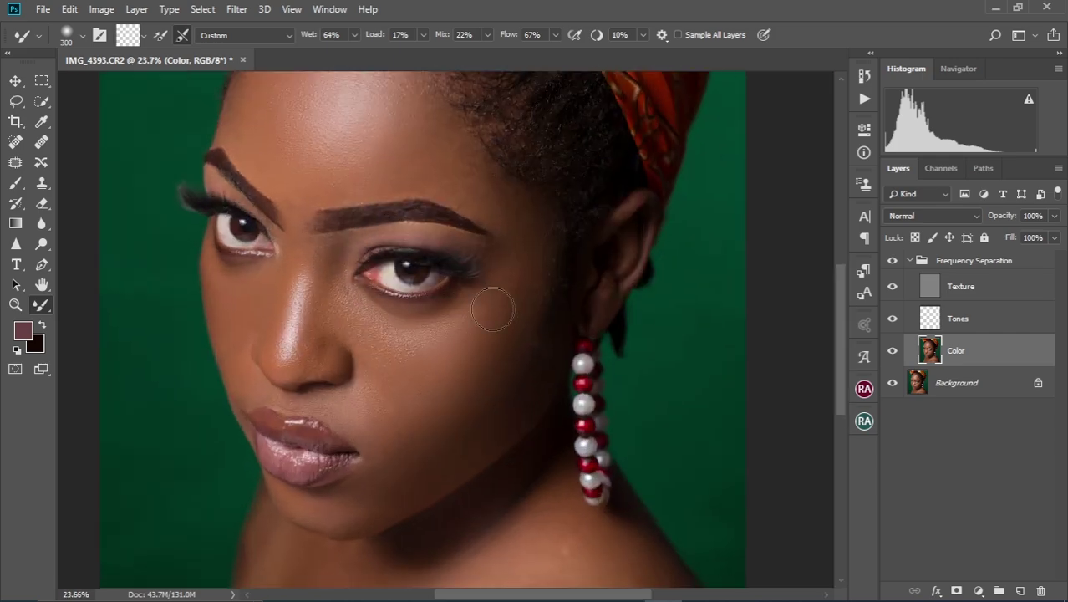
key(bracketright)
key(bracketright)
key(bracketleft)
key(bracketleft)
key(bracketright)
key(bracketright)
Blend the skin under the far eye at 200 px and the nose bridge at 250 px with the Mixer Brush.
scroll(405, 203, down, 2)
scroll(453, 238, up, 3)
key(bracketleft)
key(bracketleft)
key(bracketleft)
key(bracketleft)
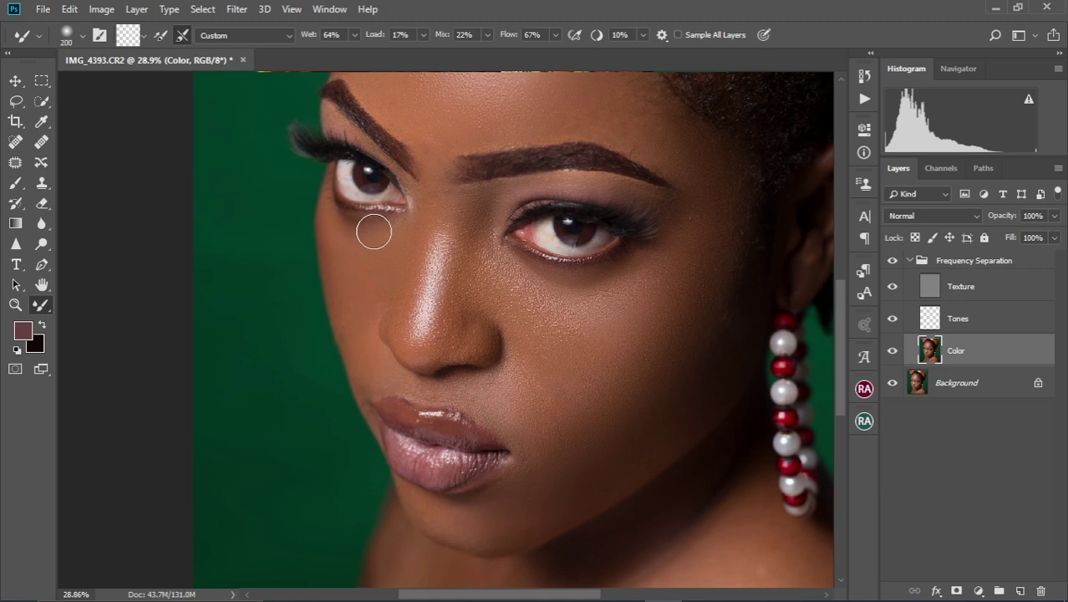
key(bracketright)
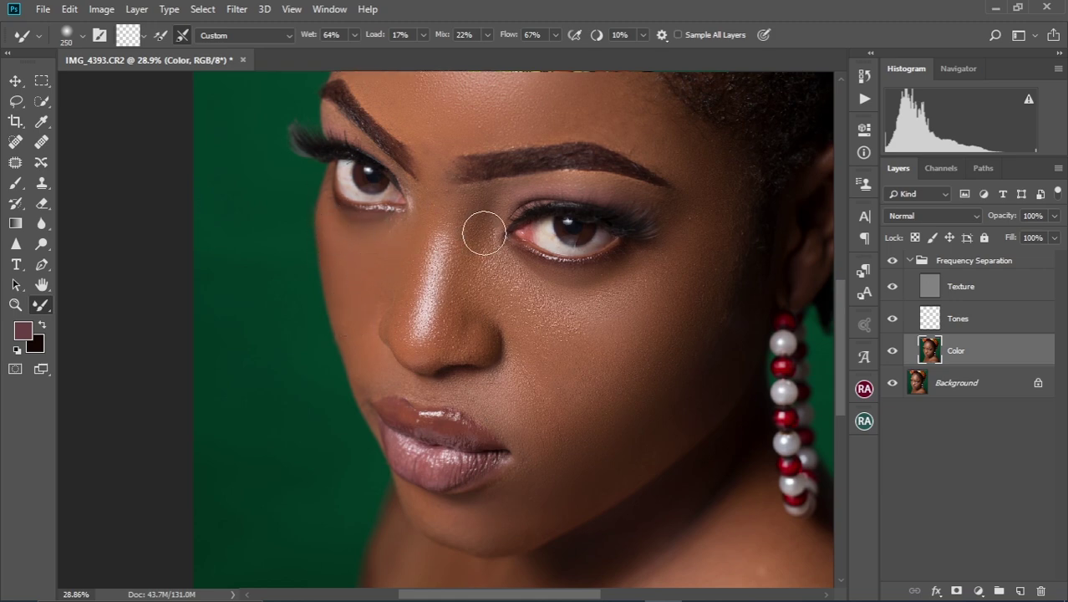
Even the skin beside the mouth and along the jaw with the Mixer Brush at 400 and 250 px.
scroll(473, 256, down, 2)
scroll(425, 363, up, 2)
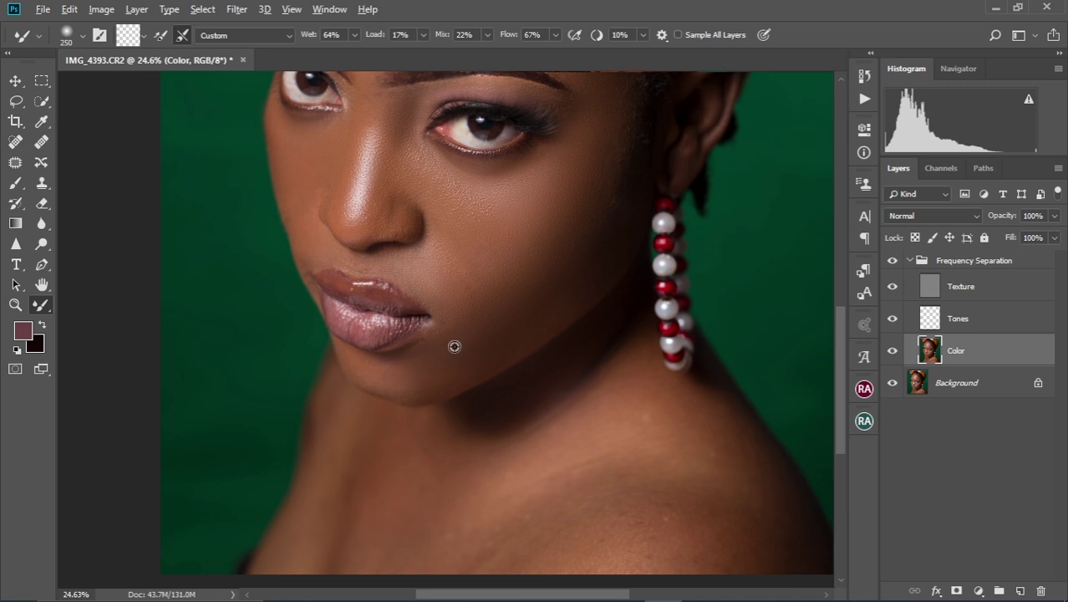
scroll(454, 346, up, 1)
drag(453, 341, 460, 297)
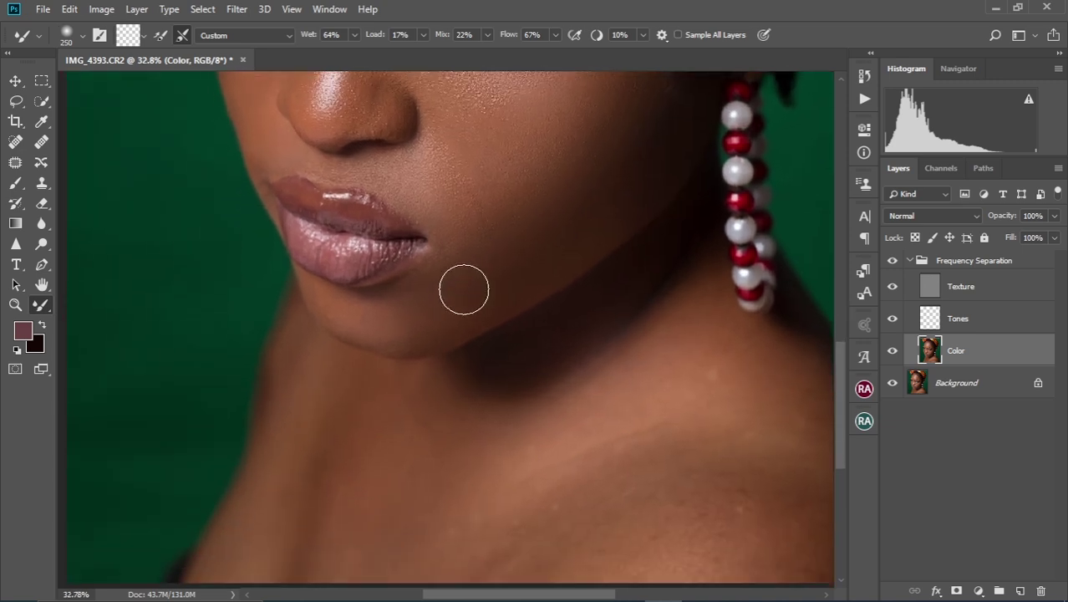
key(bracketright)
key(bracketright)
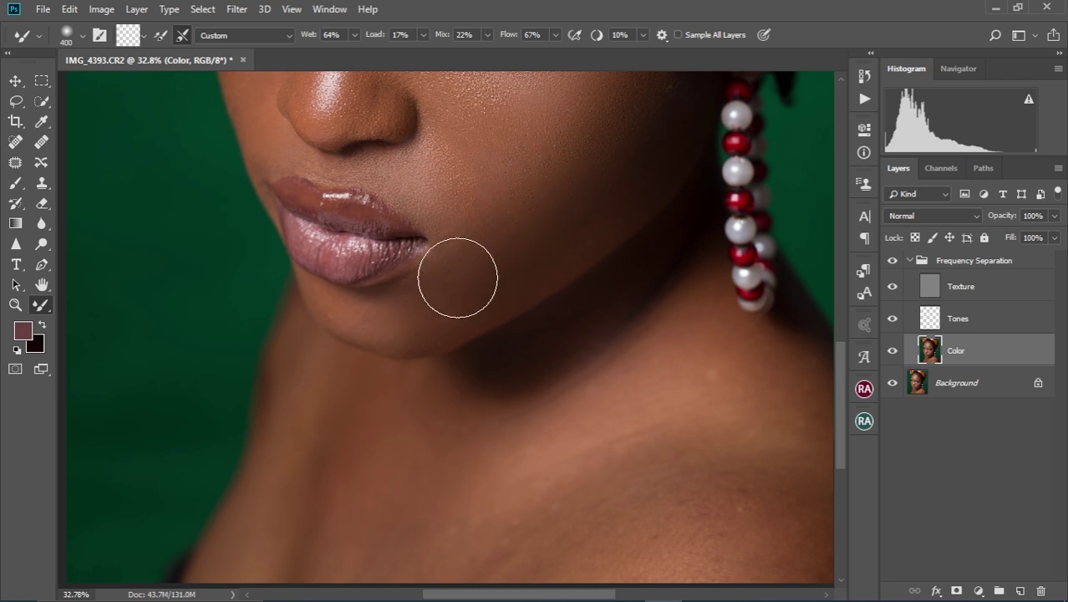
key(bracketleft)
key(bracketleft)
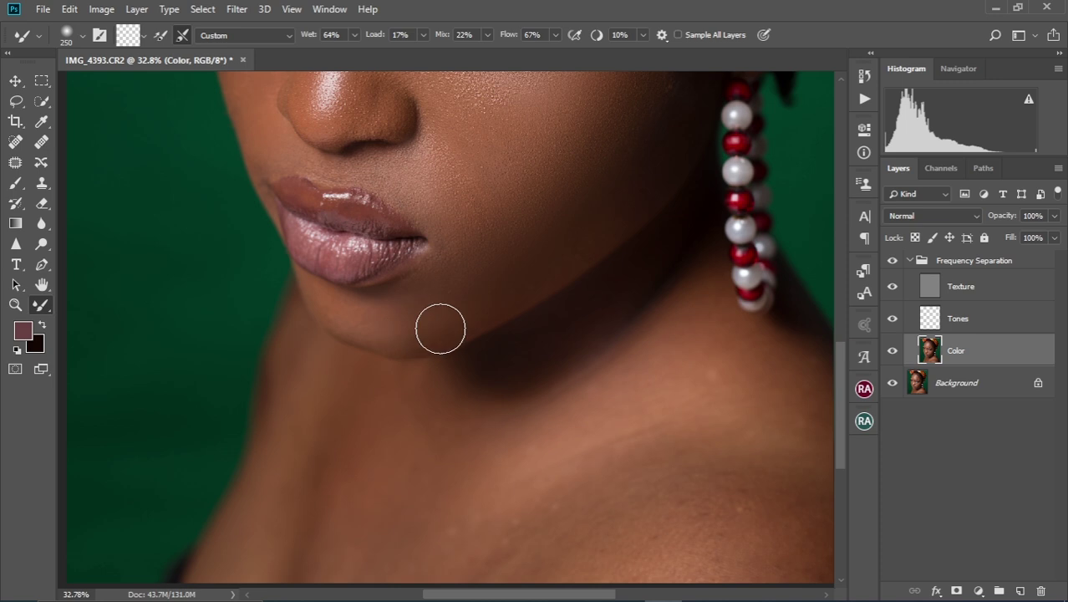
Blend the chin below the lower lip with the Mixer Brush, reducing its size from 300 to 175 px.
key(bracketright)
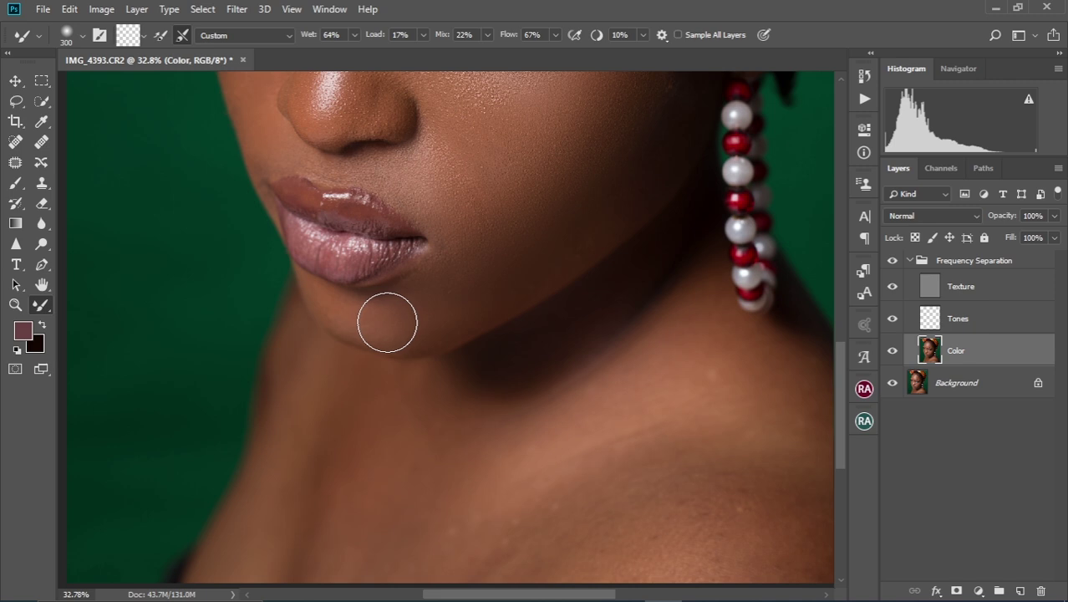
key(bracketleft)
key(bracketleft)
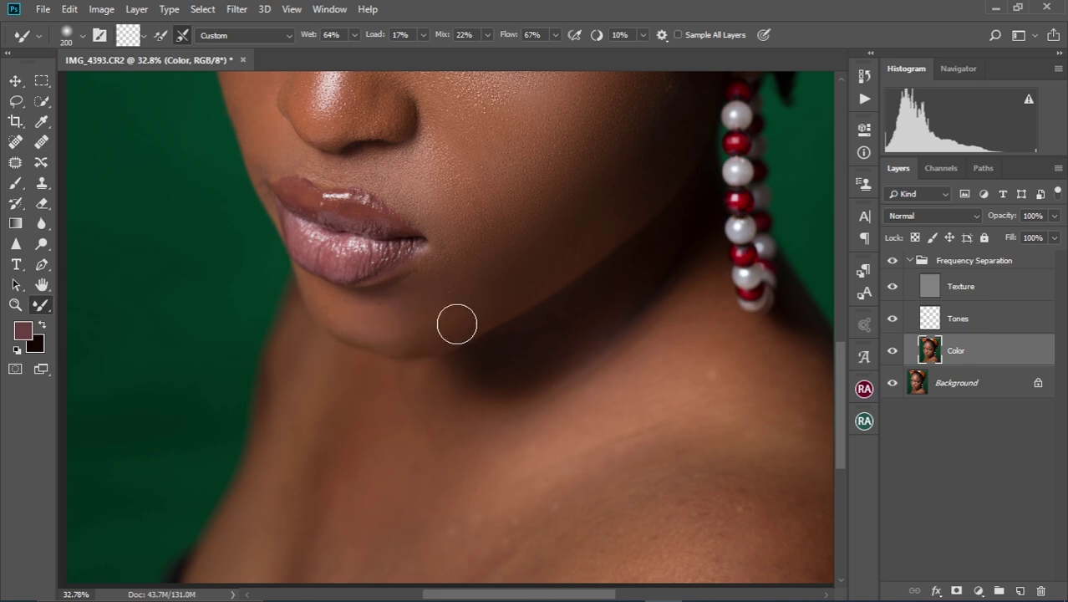
key(bracketleft)
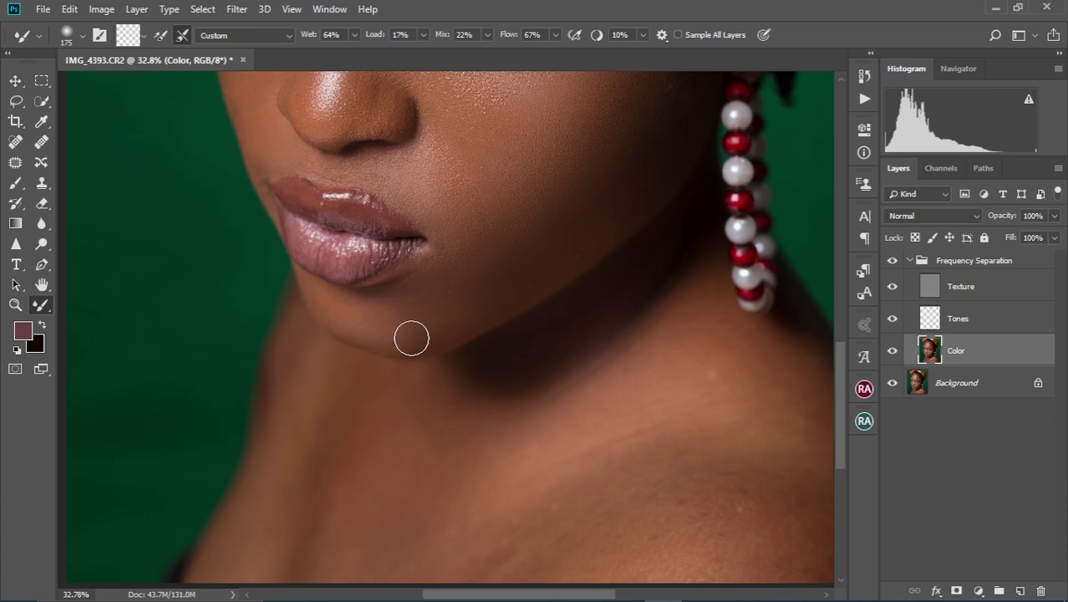
key(ctrl+0)
scroll(373, 354, down, 2)
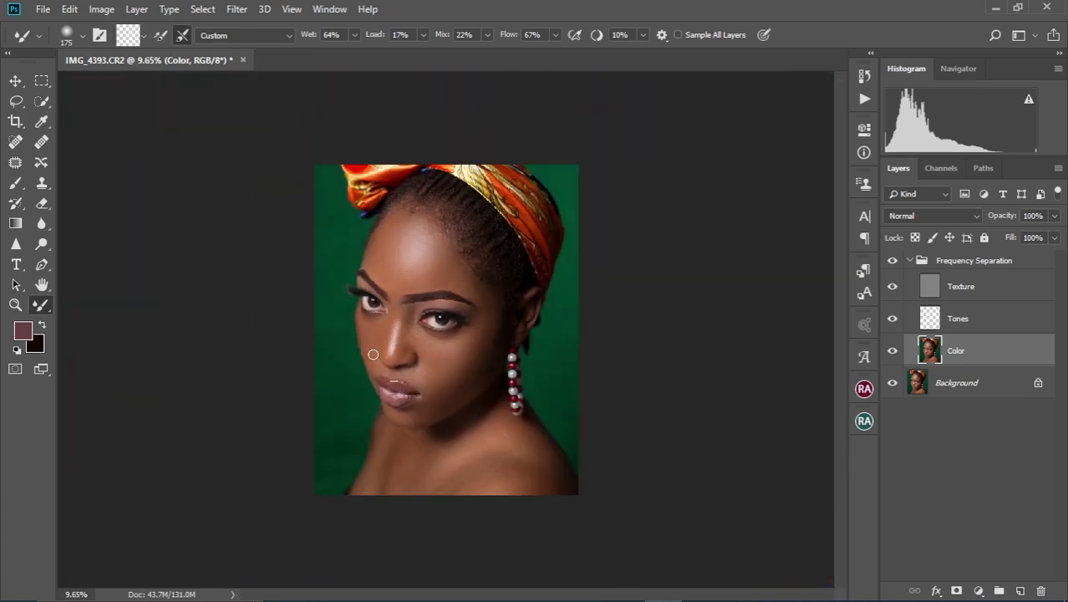
Blend the chest and collarbone skin on the Color layer with the Mixer Brush, enlarging it to 500 px.
scroll(417, 410, up, 2)
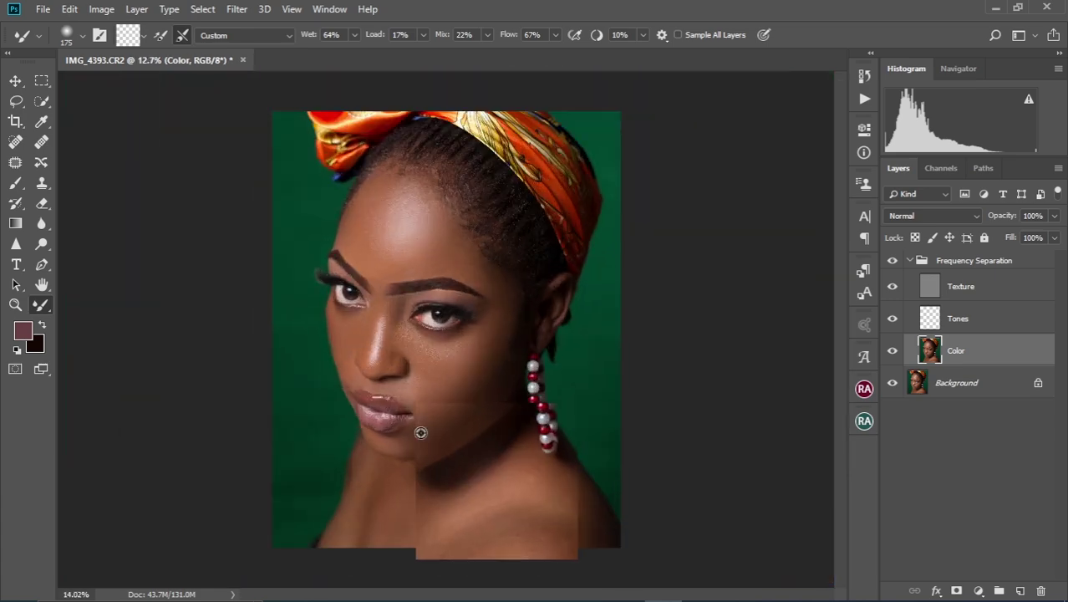
drag(420, 400, 441, 343)
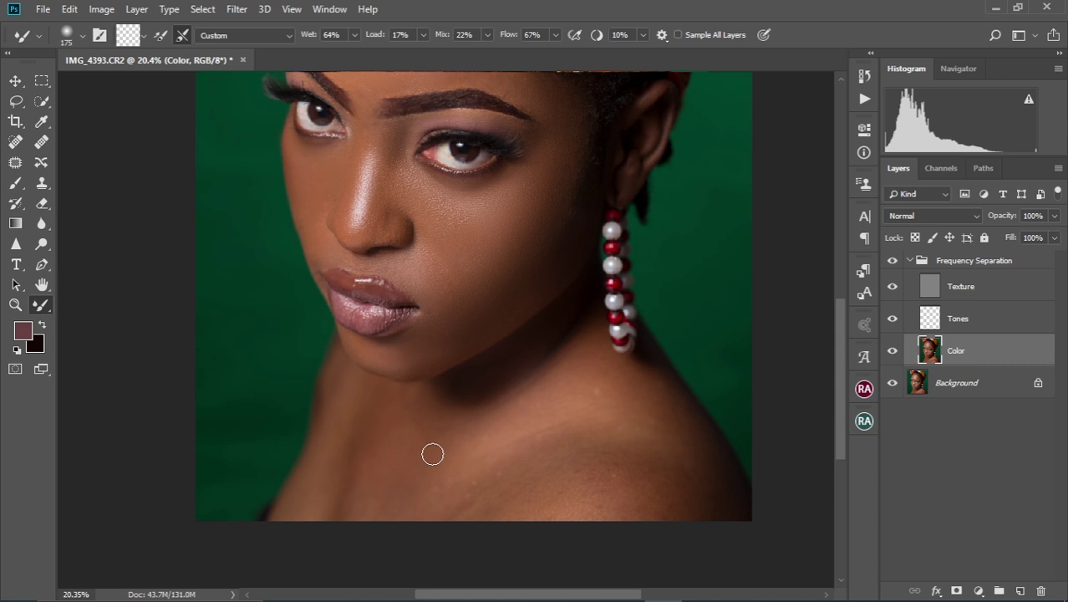
key(])
key(])
key(])
key(])
drag(432, 454, 456, 454)
key([)
key([)
key(bracketright)
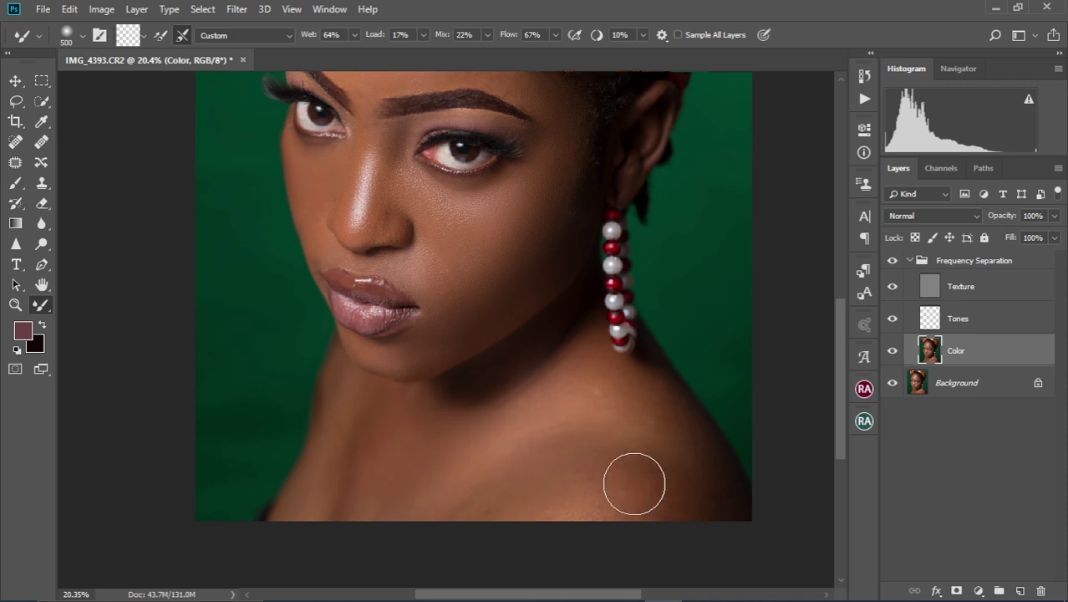
Even the near shoulder with the Mixer Brush at 500 px and the neck shadow below the jaw at 300 px.
mouse_move(664, 514)
mouse_down()
mouse_move(636, 473)
mouse_move(692, 489)
mouse_move(668, 440)
mouse_move(723, 518)
mouse_move(612, 446)
mouse_move(631, 464)
mouse_move(598, 407)
mouse_move(676, 472)
mouse_move(620, 417)
mouse_move(683, 458)
mouse_move(613, 396)
mouse_move(572, 383)
mouse_up()
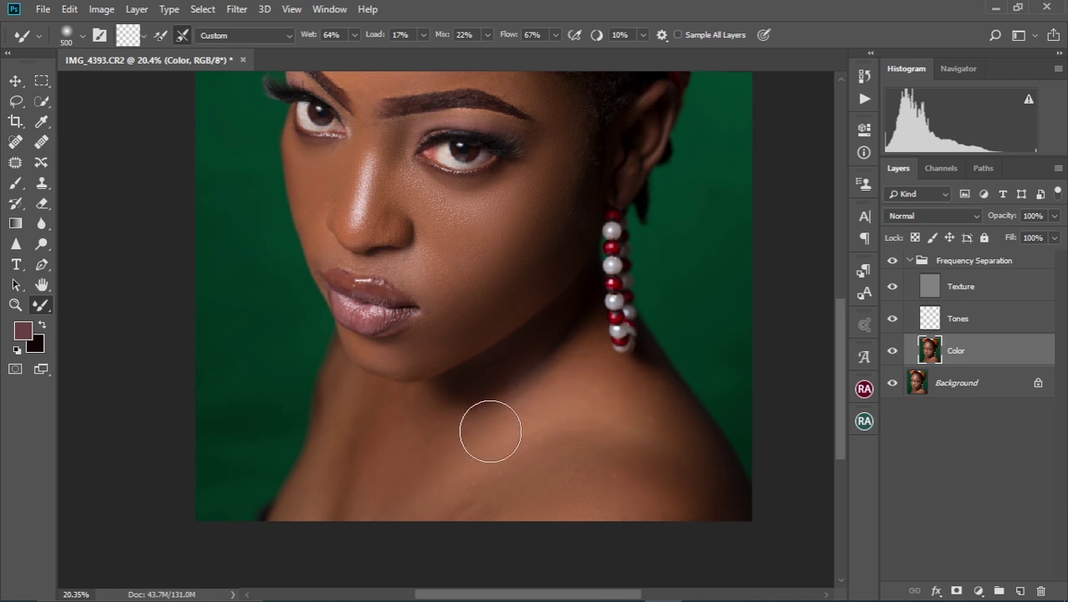
key(bracketleft)
key(bracketleft)
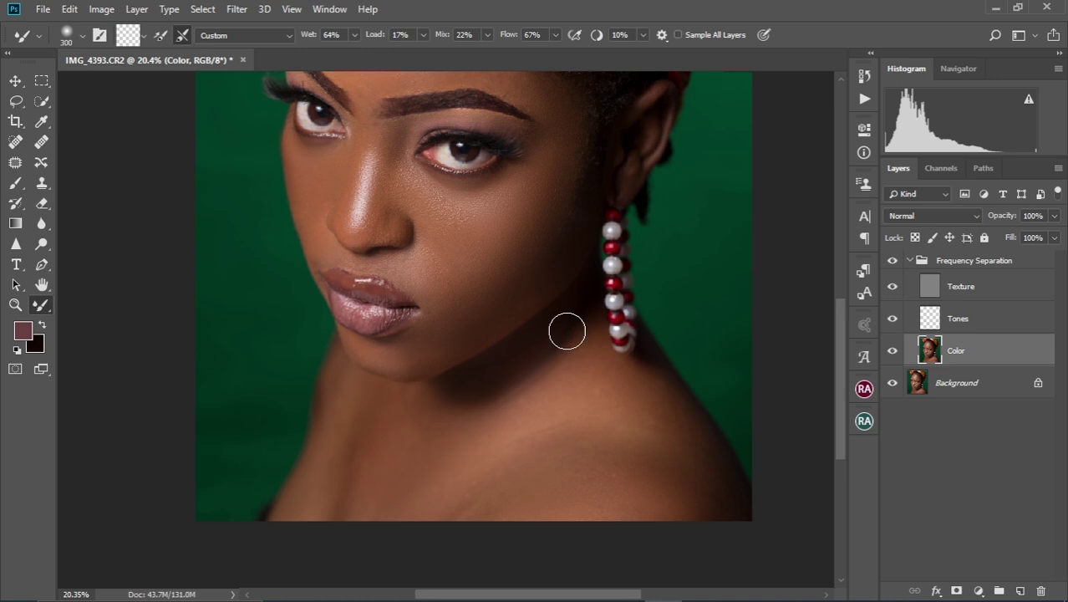
key(bracketright)
key(bracketright)
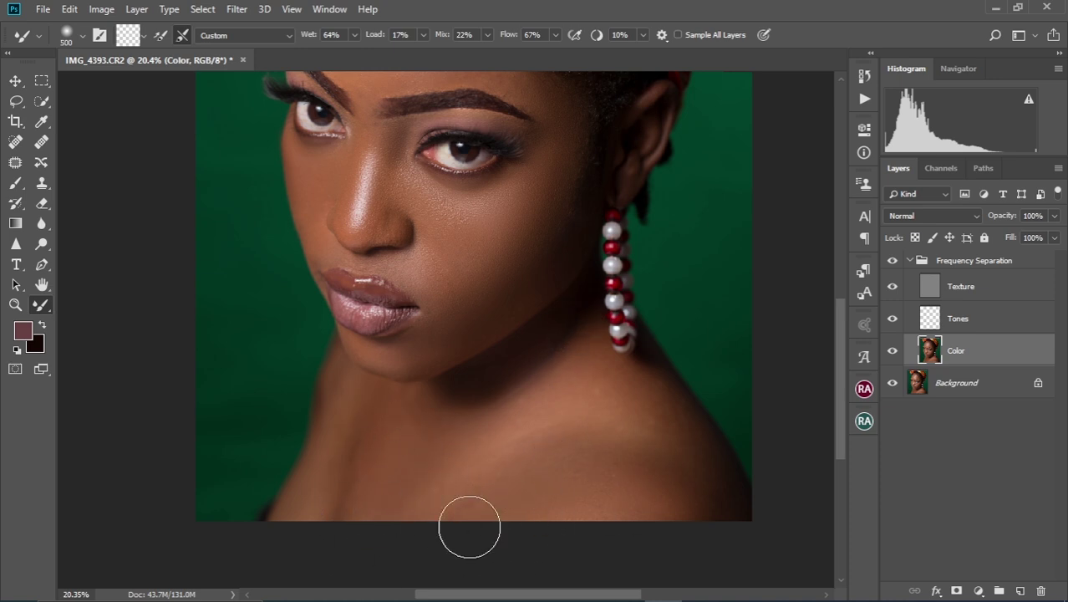
Blend the far shoulder's edge with the Mixer Brush at 400 px and the neck at 300 and 200 px.
key(bracketleft)
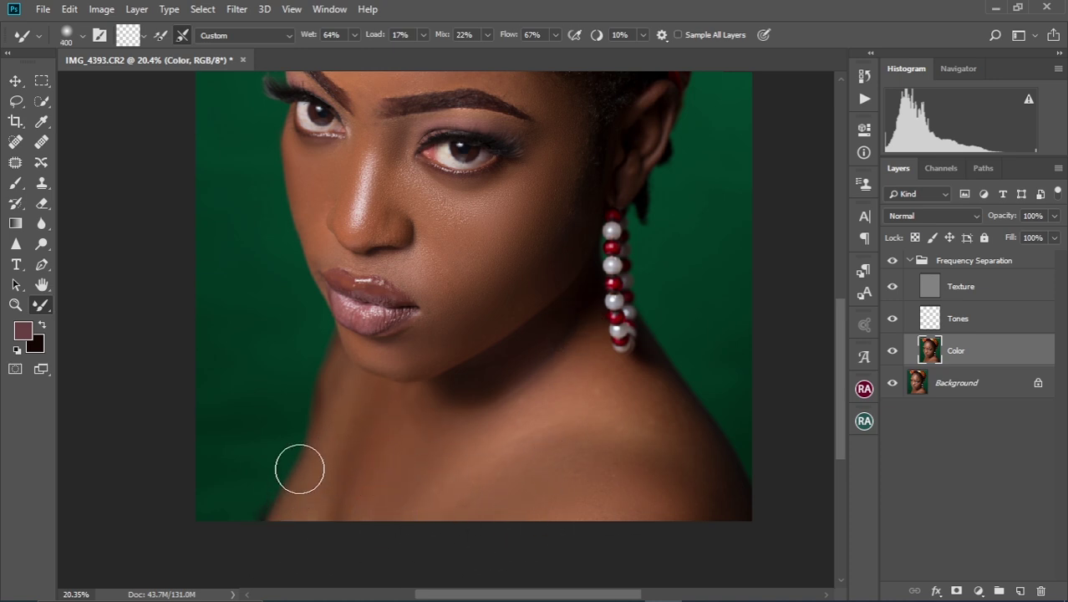
key(bracketleft)
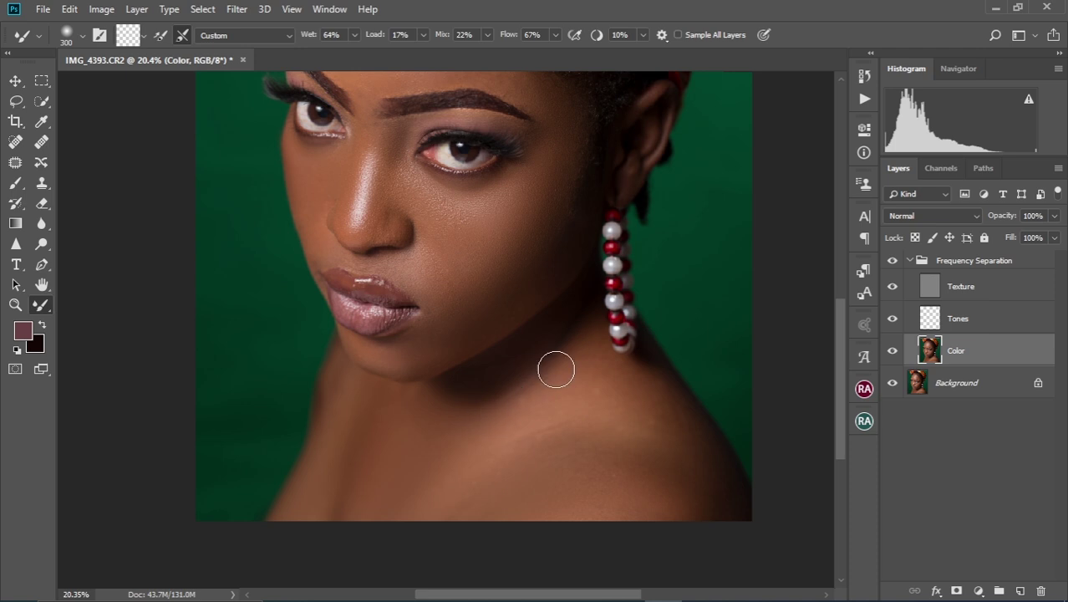
key(bracketleft)
scroll(439, 362, up, 3)
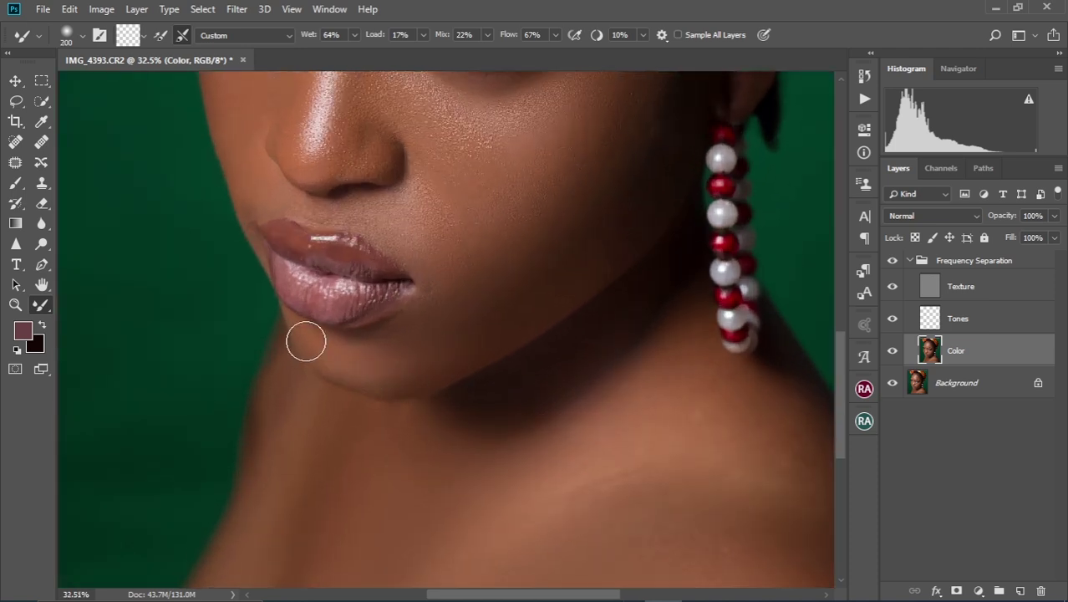
key(bracketright)
scroll(294, 502, down, 3)
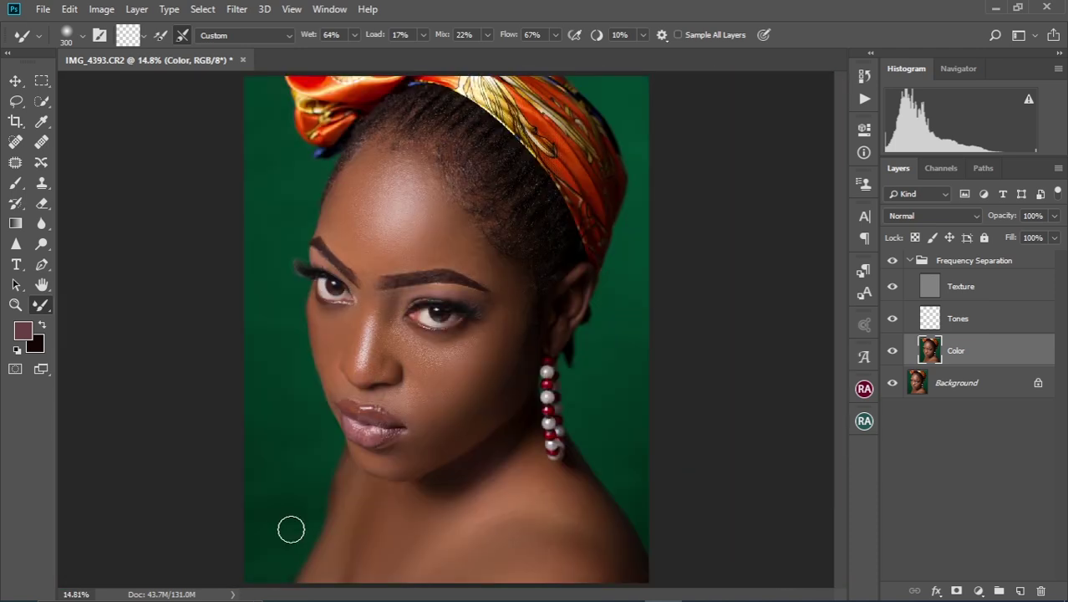
Smooth the neck below the chin with the Mixer Brush at 200 px and the upper chest at 300 px.
scroll(359, 514, up, 3)
key(bracketleft)
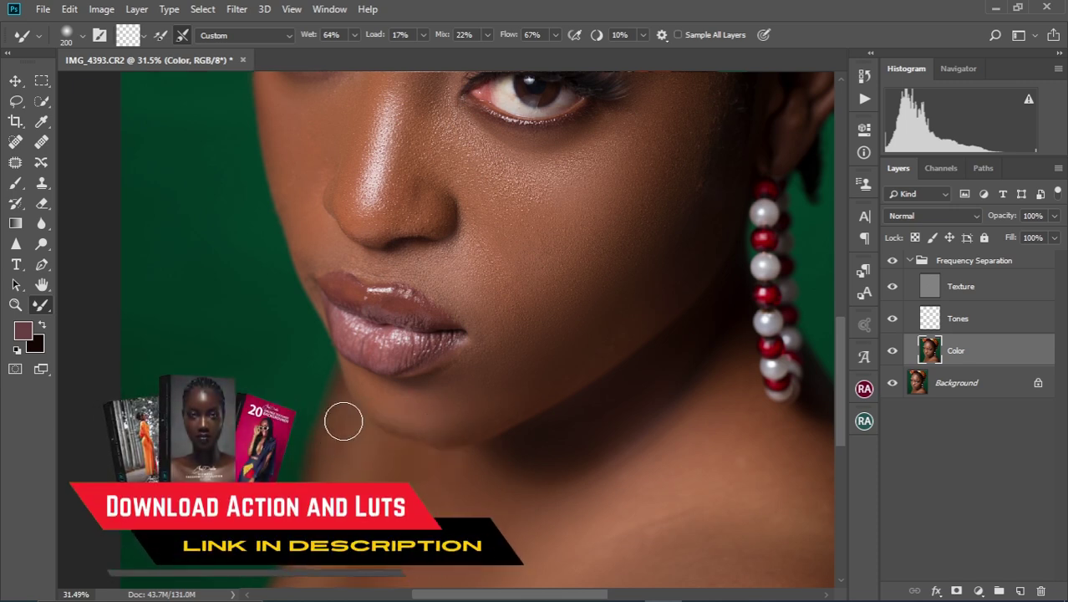
key(bracketright)
drag(433, 505, 433, 413)
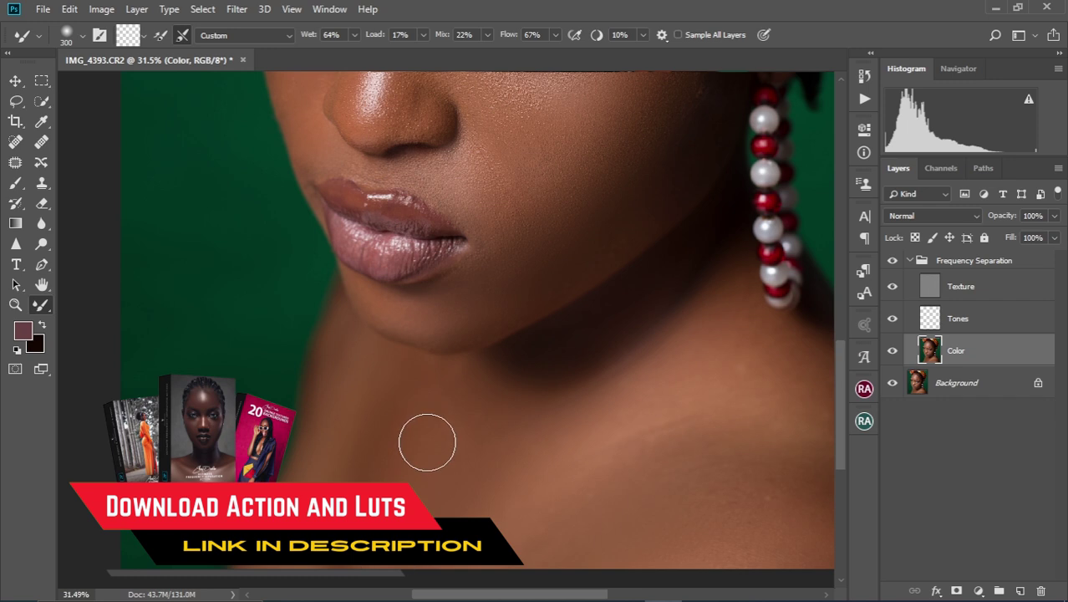
Smooth the remaining uneven tones across the chest and near shoulder at 500 px, then the neck shadow's edge at 300 px.
scroll(427, 442, down, 2)
key(bracketright)
key(bracketright)
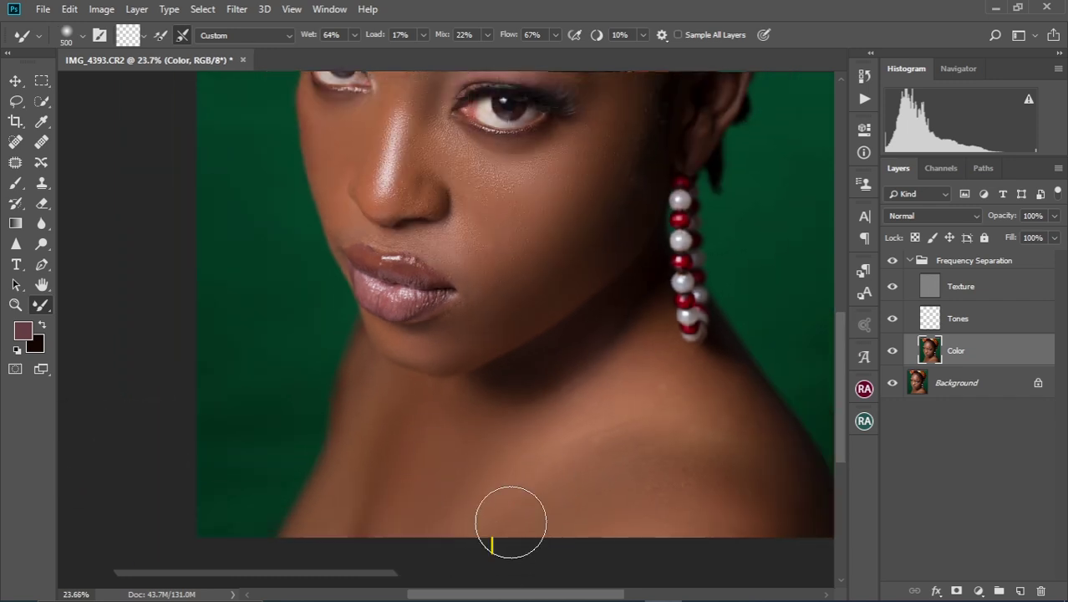
drag(663, 481, 545, 469)
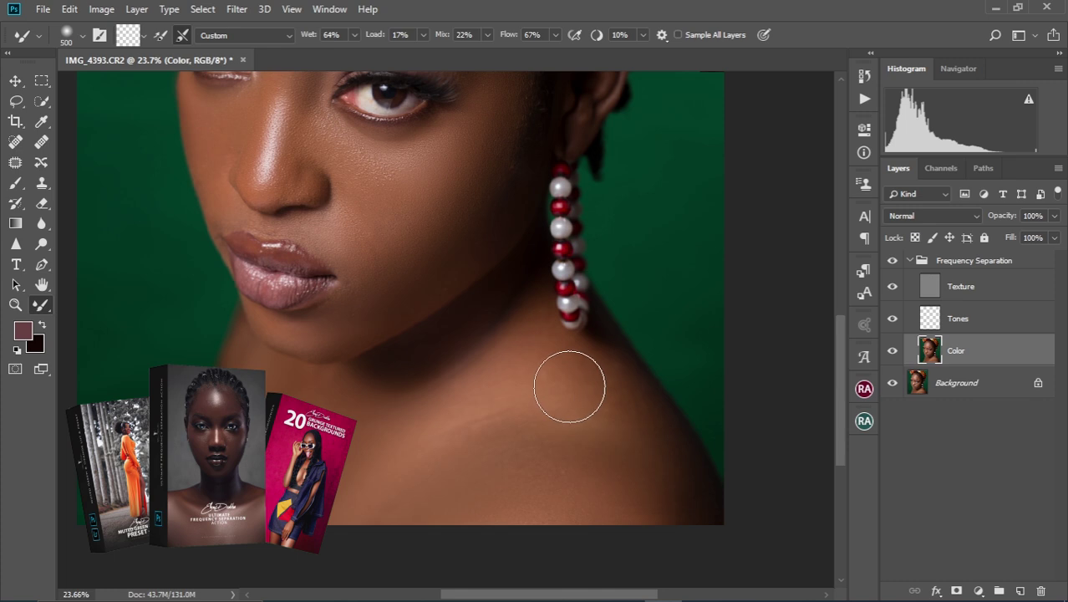
key(bracketleft)
key(bracketleft)
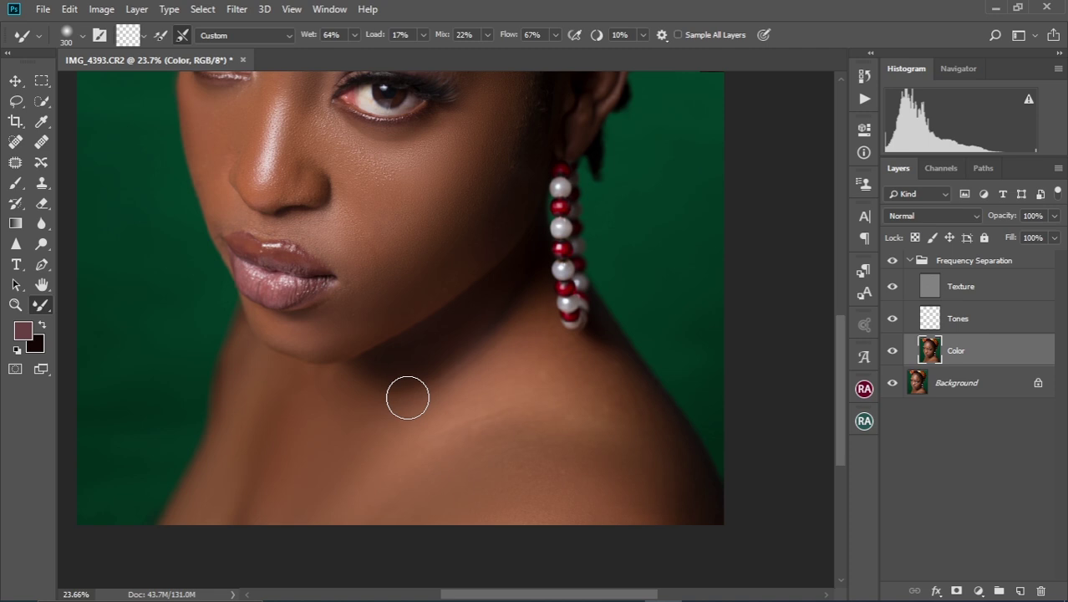
Blend the upper lip's outer edge with the Mixer Brush, reducing its size to 90 and 70 px.
scroll(407, 398, down, 4)
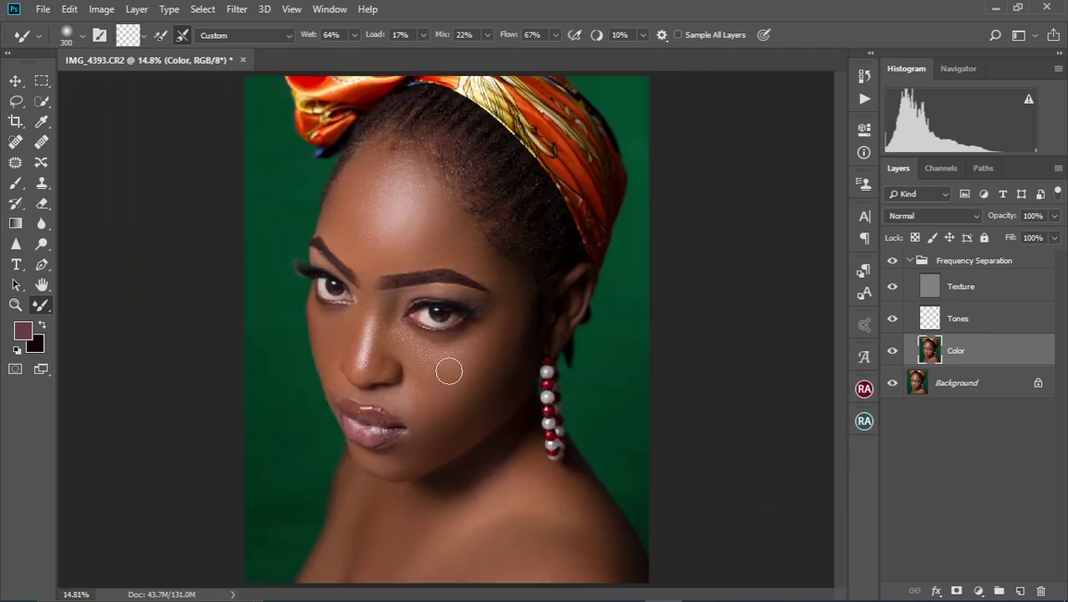
scroll(449, 370, up, 5)
drag(320, 436, 380, 340)
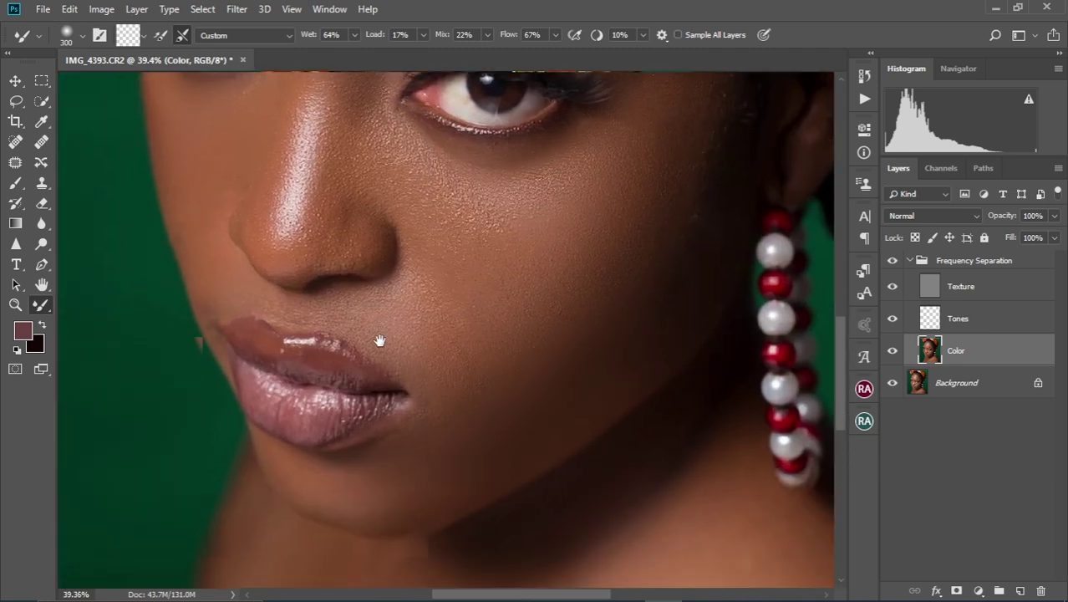
key(bracketleft)
key(bracketleft)
key(bracketleft)
key(bracketleft)
key(bracketleft)
key(bracketleft)
key(bracketleft)
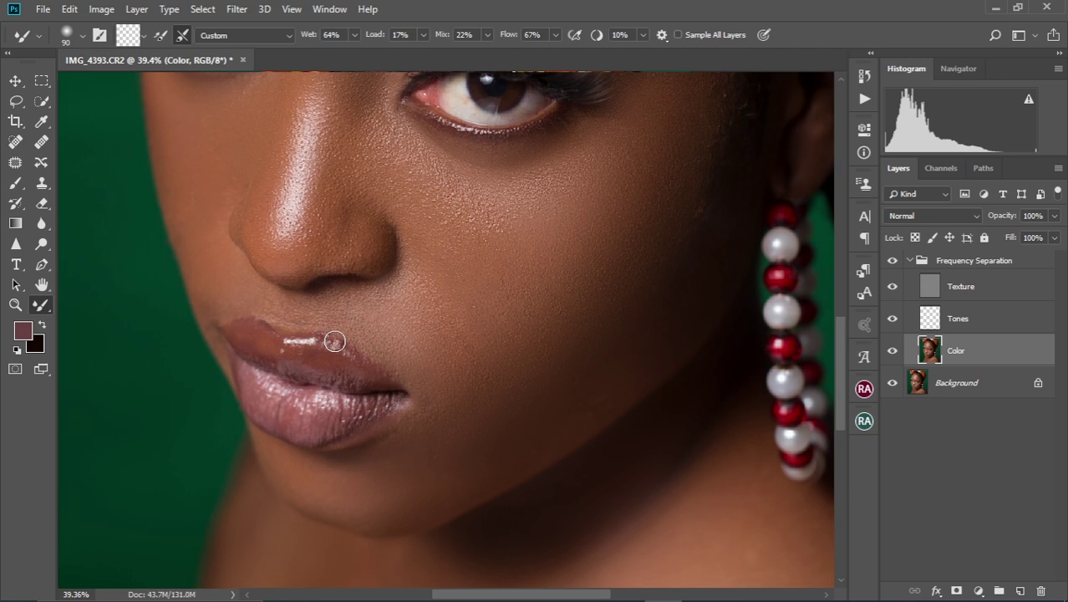
scroll(334, 341, up, 2)
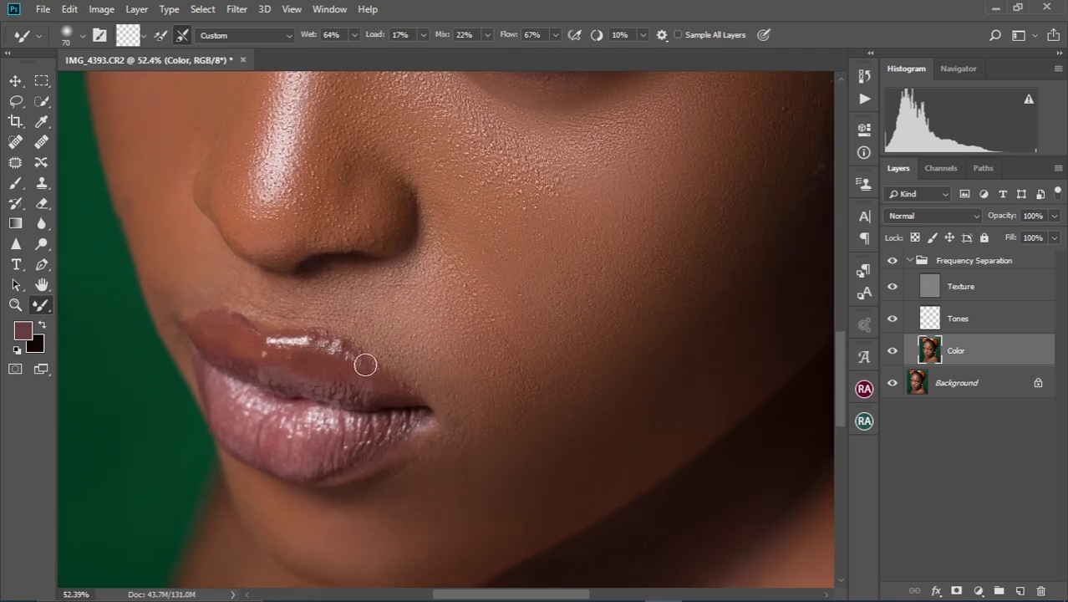
Even the upper lip's color with the Mixer Brush at 50 and 60 px and the lower lip at 70 px.
drag(365, 364, 451, 301)
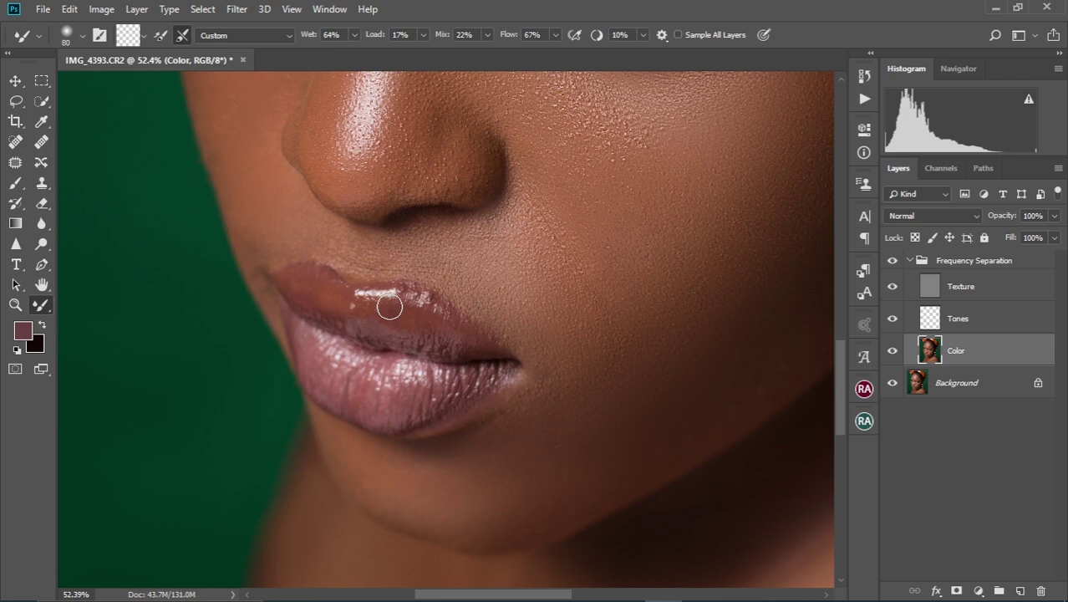
key(bracketleft)
drag(390, 304, 392, 280)
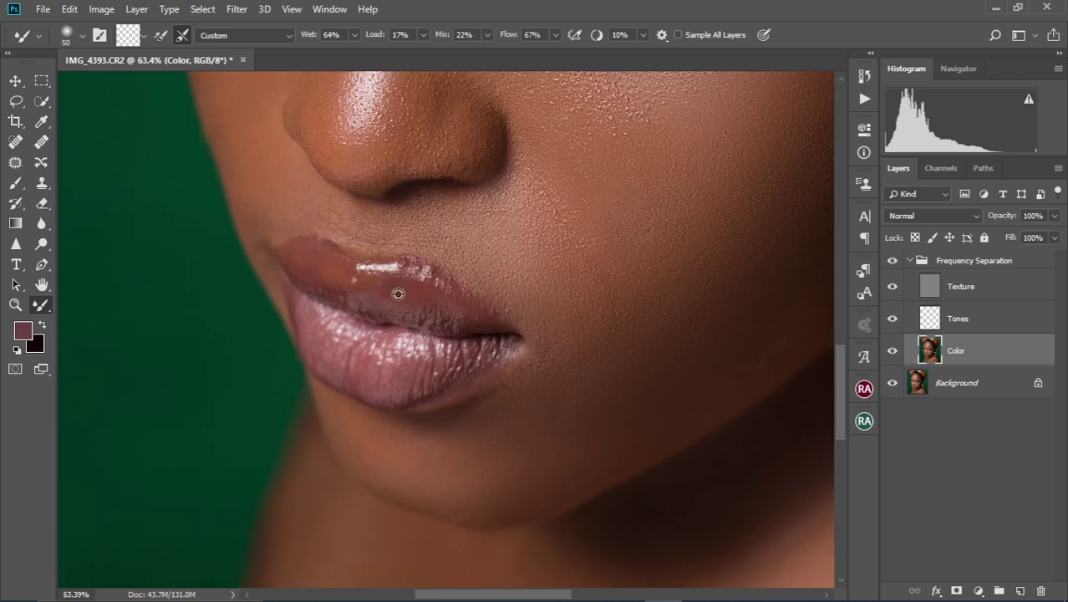
scroll(398, 293, up, 2)
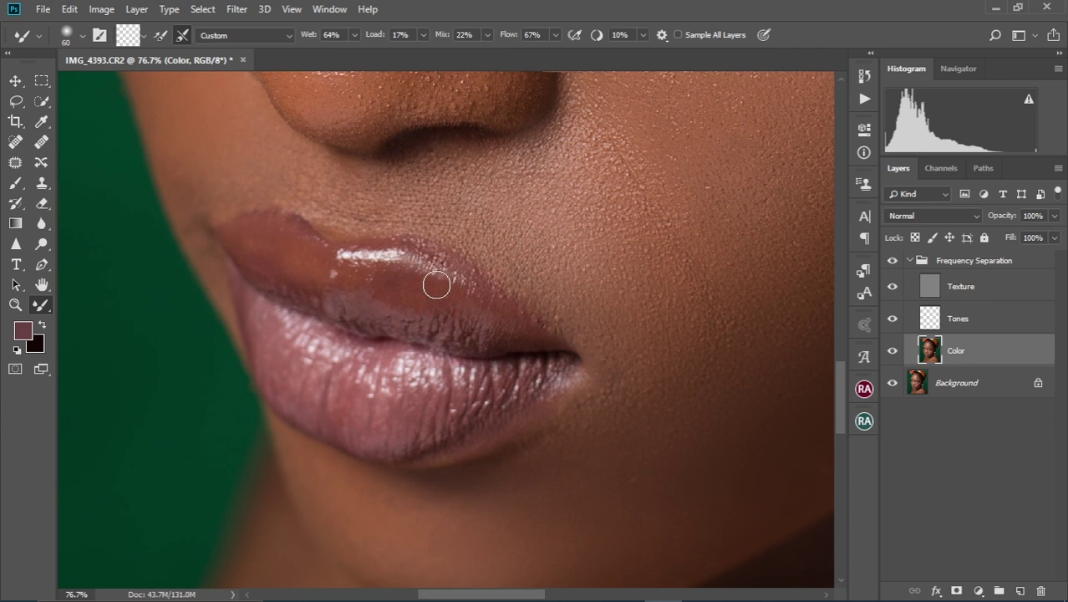
key(bracketright)
key(bracketright)
key(bracketright)
scroll(348, 204, down, 3)
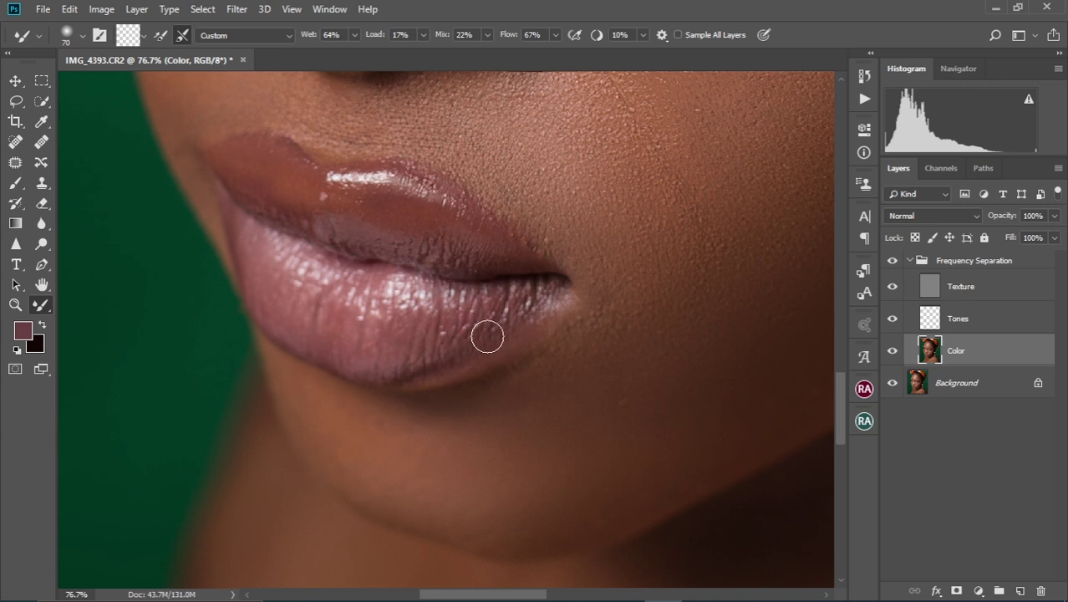
scroll(465, 227, up, 3)
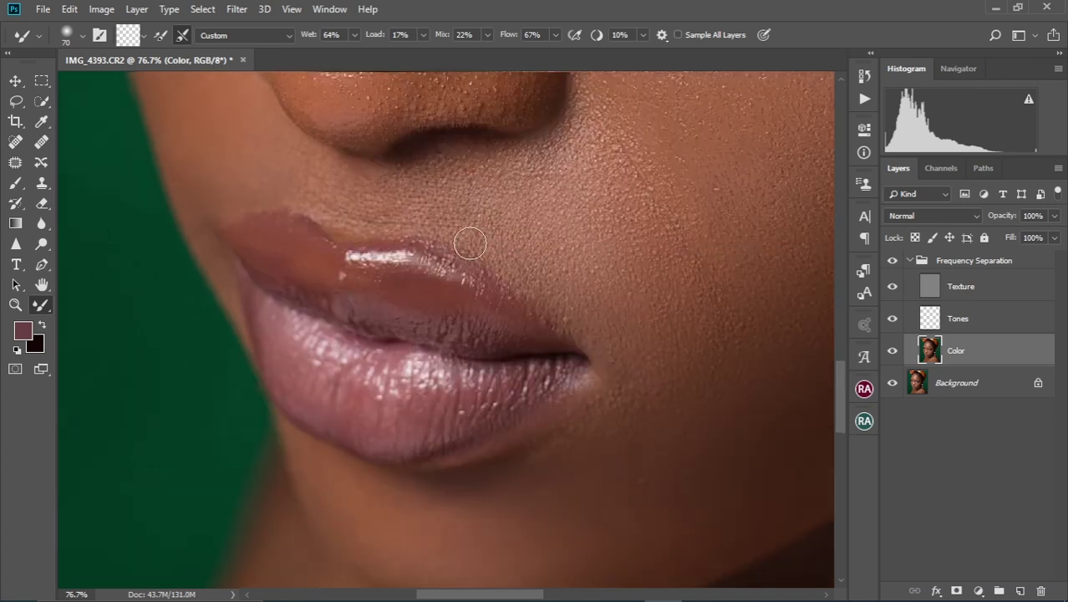
Clean up the rough specks along the upper lip on the Texture layer with the Spot Healing Brush at 15 px.
click(961, 288)
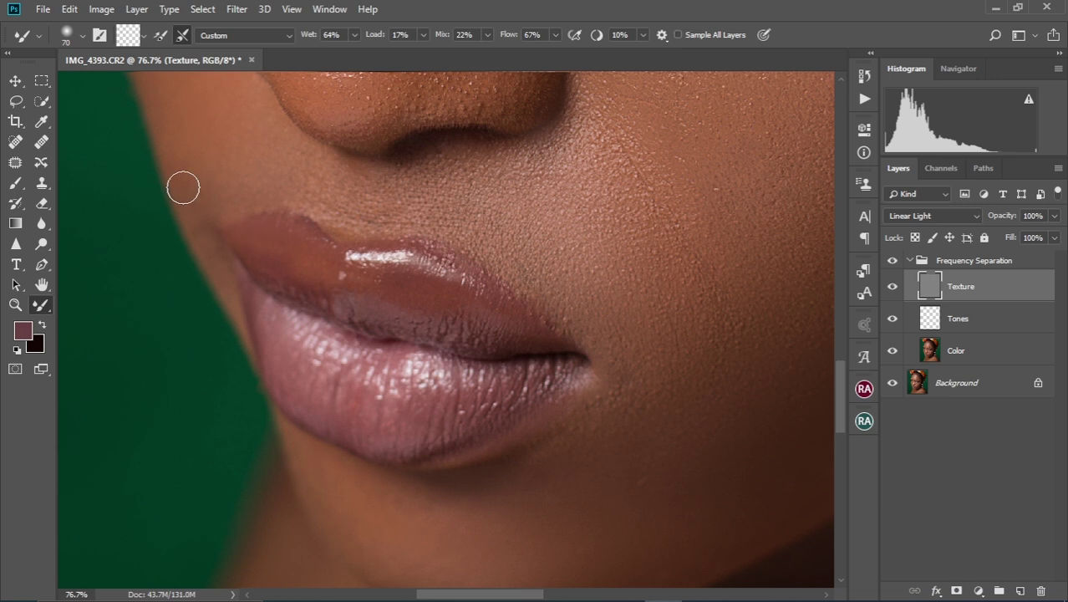
click(14, 144)
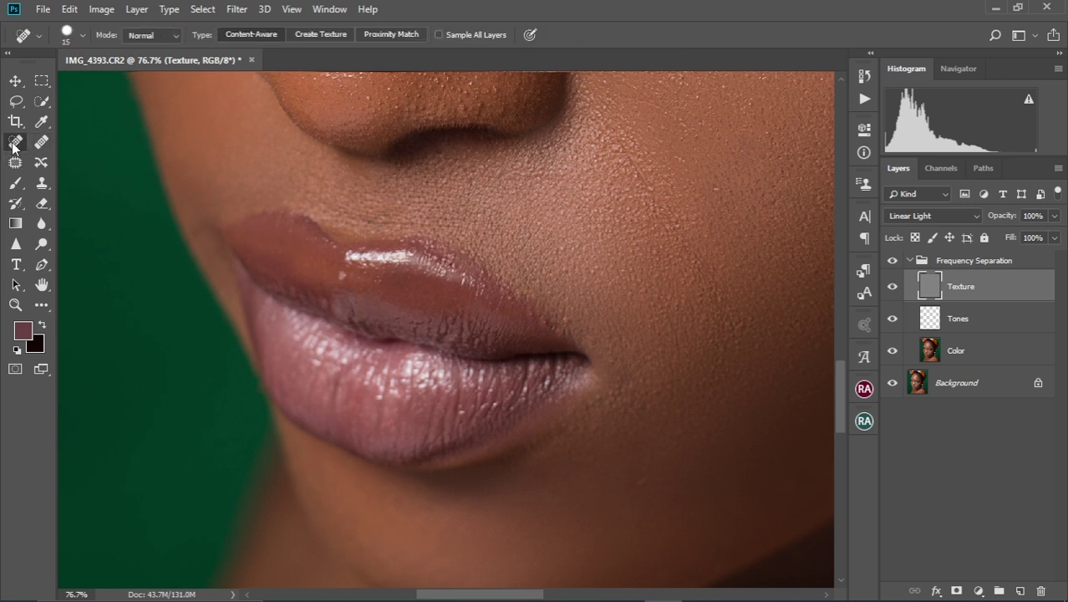
scroll(338, 297, up, 2)
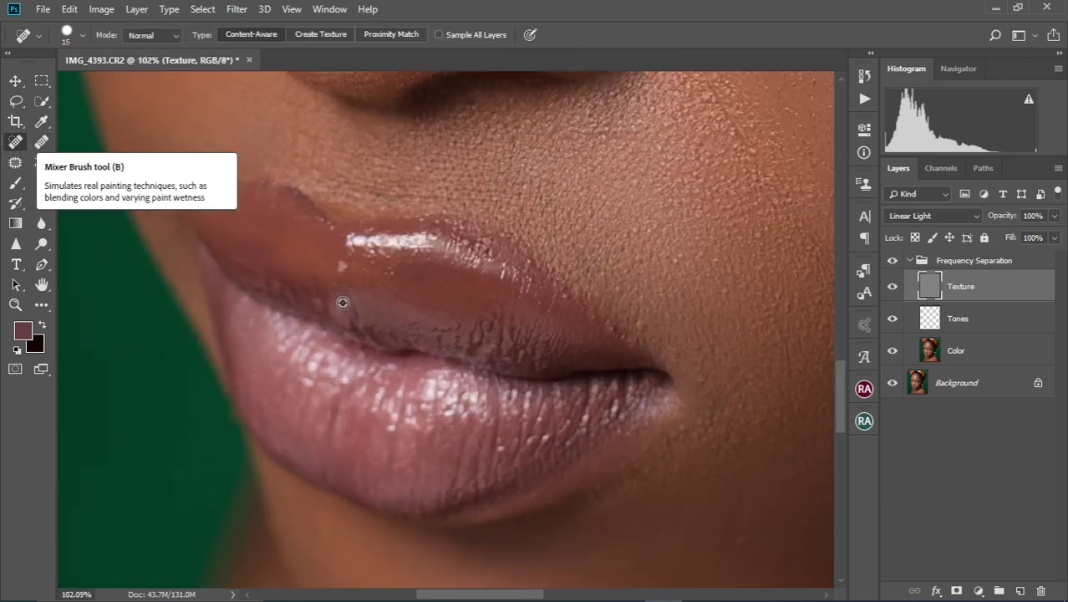
scroll(342, 302, up, 1)
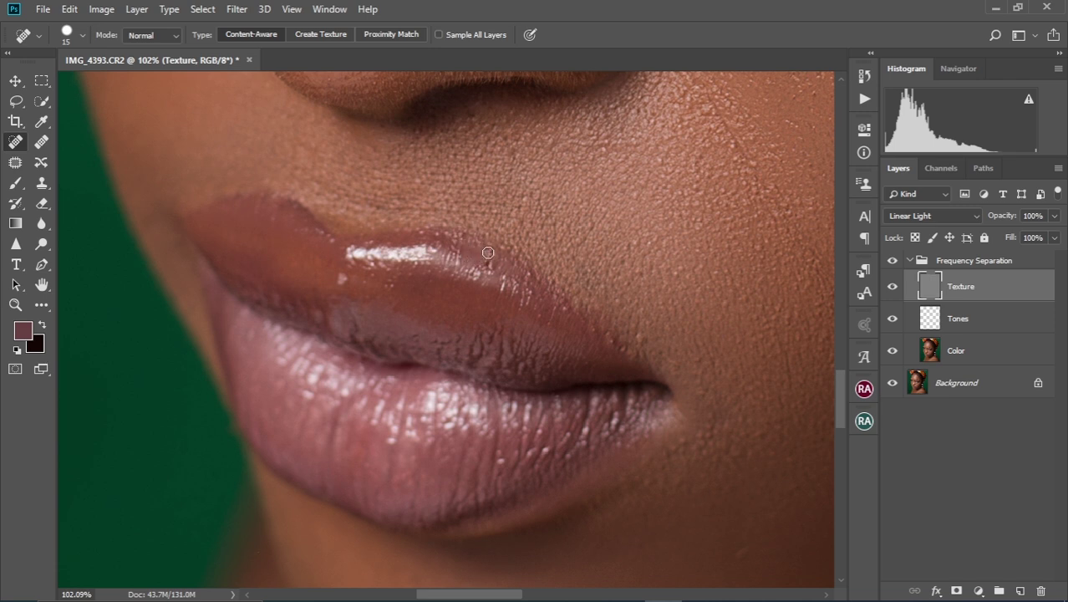
scroll(529, 307, down, 5)
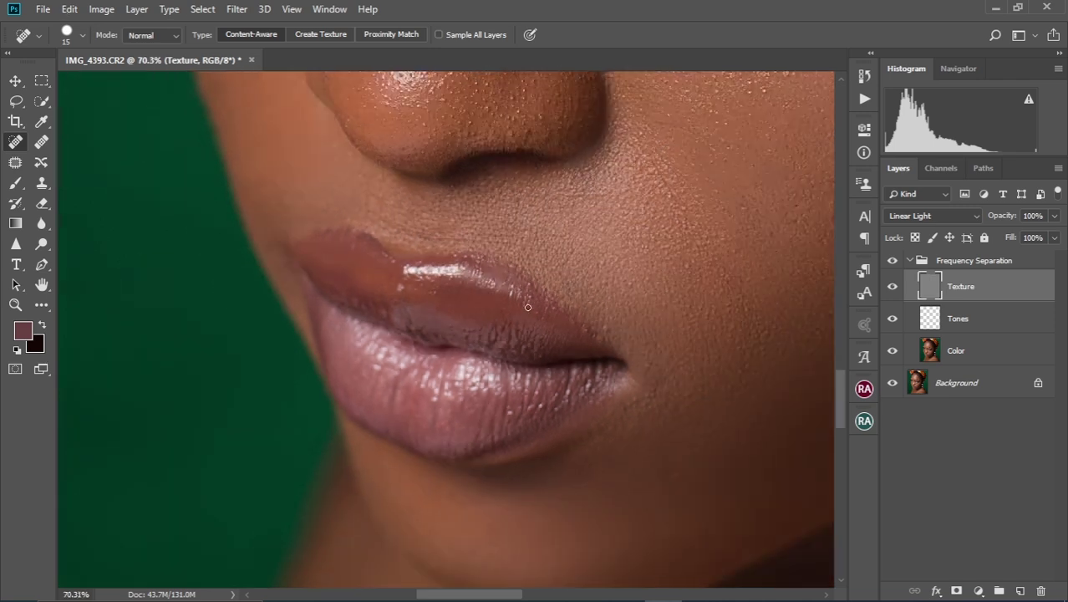
scroll(513, 311, up, 1)
scroll(513, 311, up, 3)
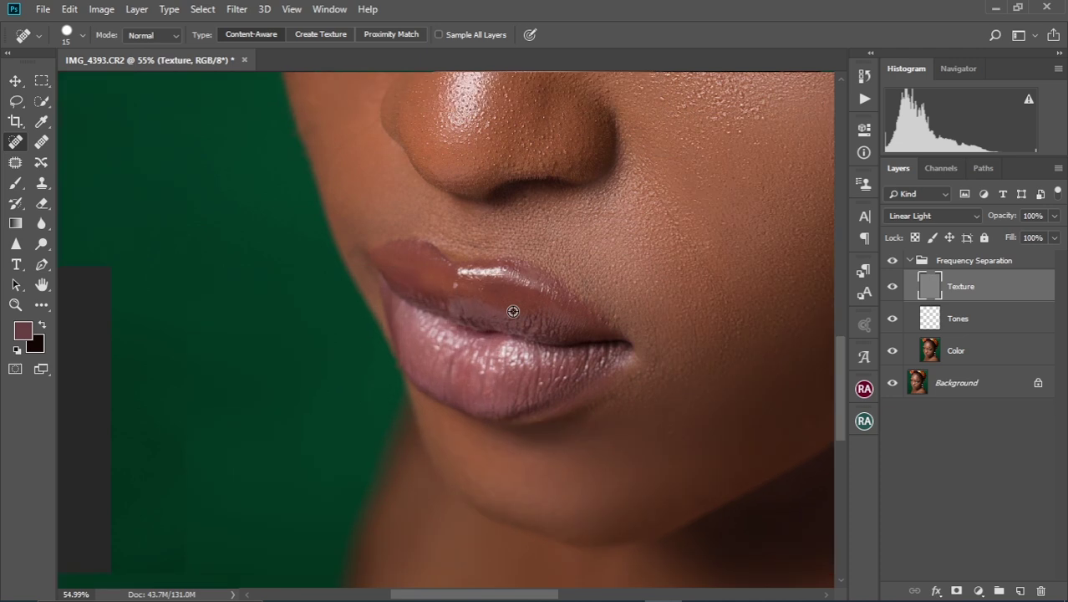
scroll(583, 316, up, 2)
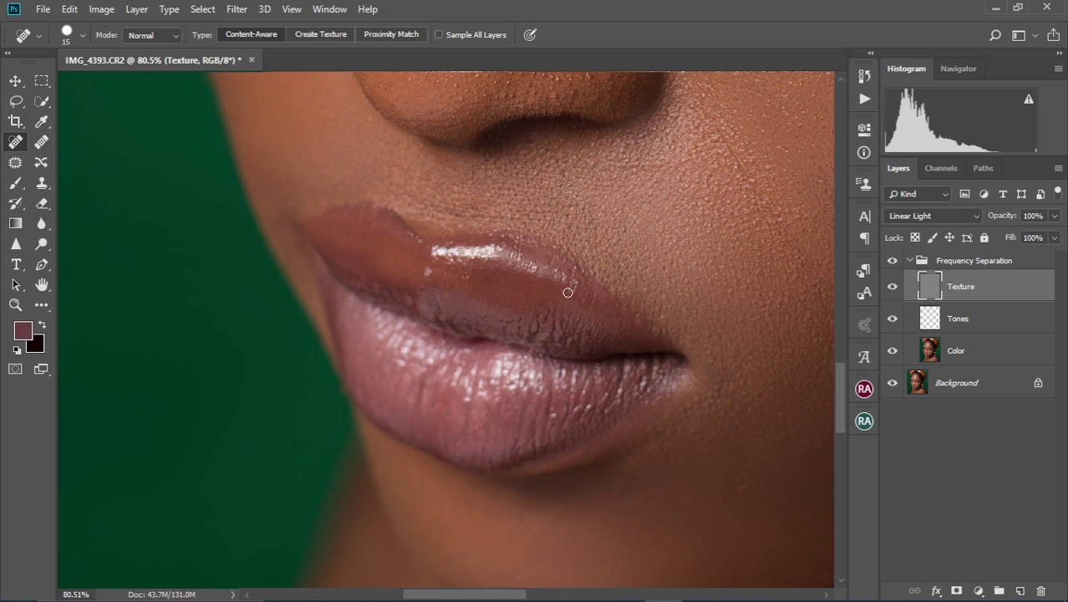
Review the whole retouched face for even skin tones and clean lips.
scroll(507, 335, down, 6)
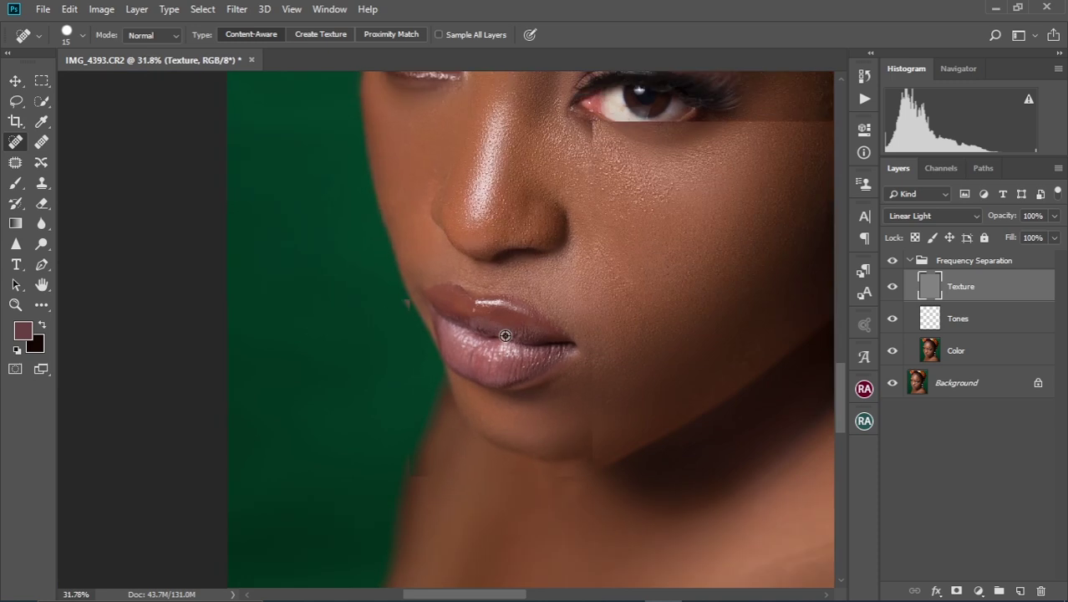
scroll(505, 335, down, 1)
drag(565, 286, 498, 374)
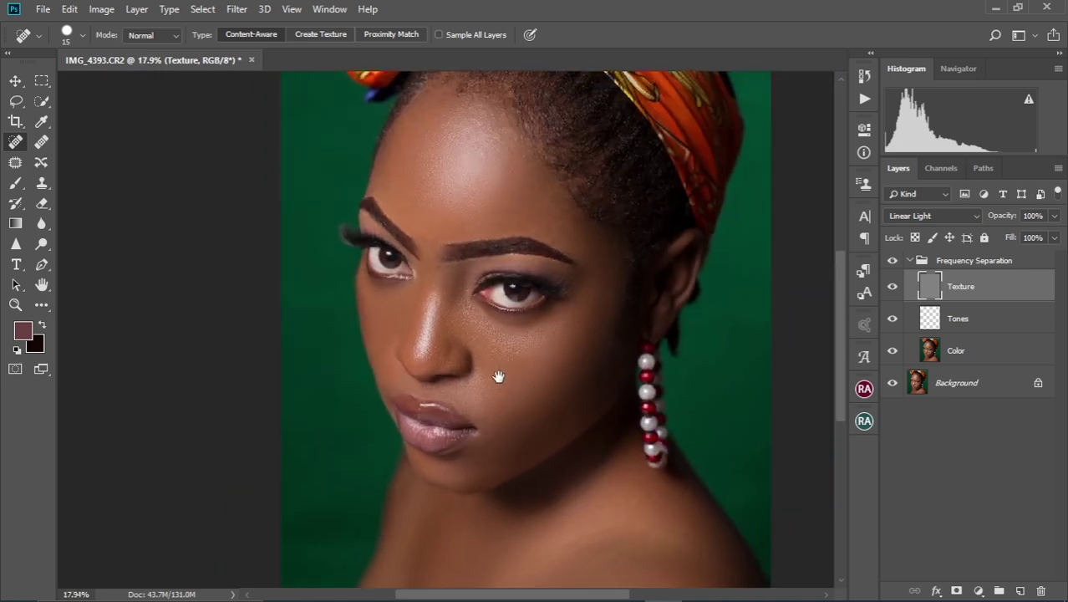
drag(506, 325, 491, 372)
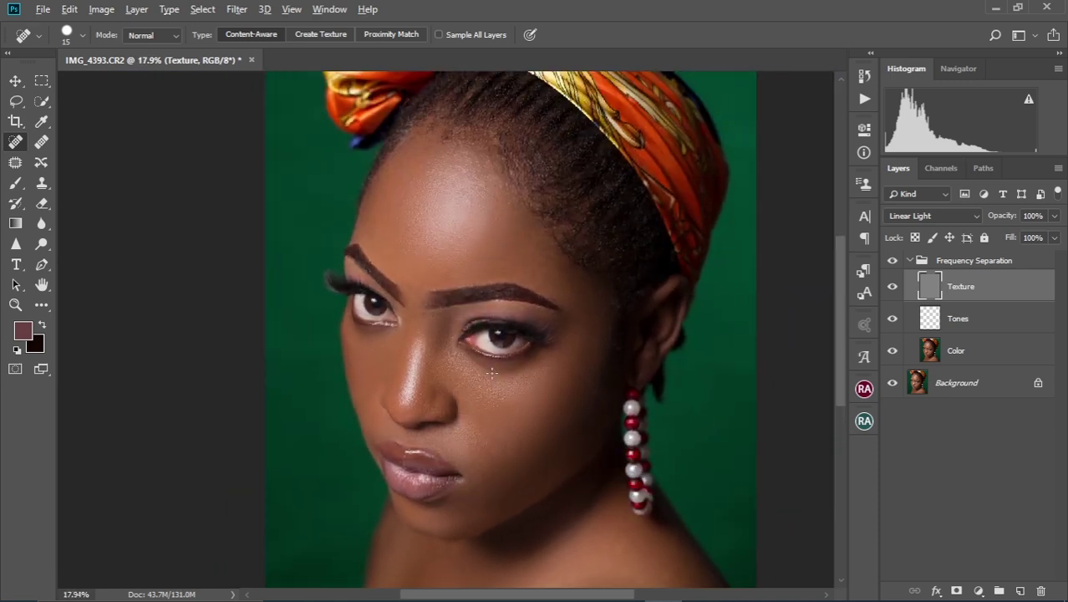
scroll(492, 372, up, 1)
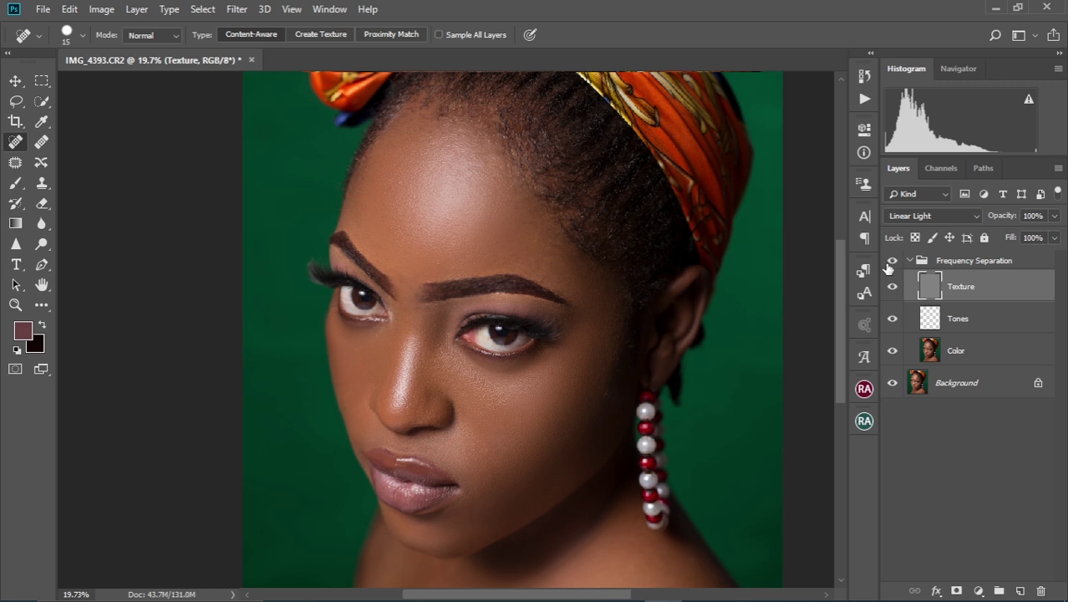
Compare the face with and without the Frequency Separation group at two magnifications.
click(892, 261)
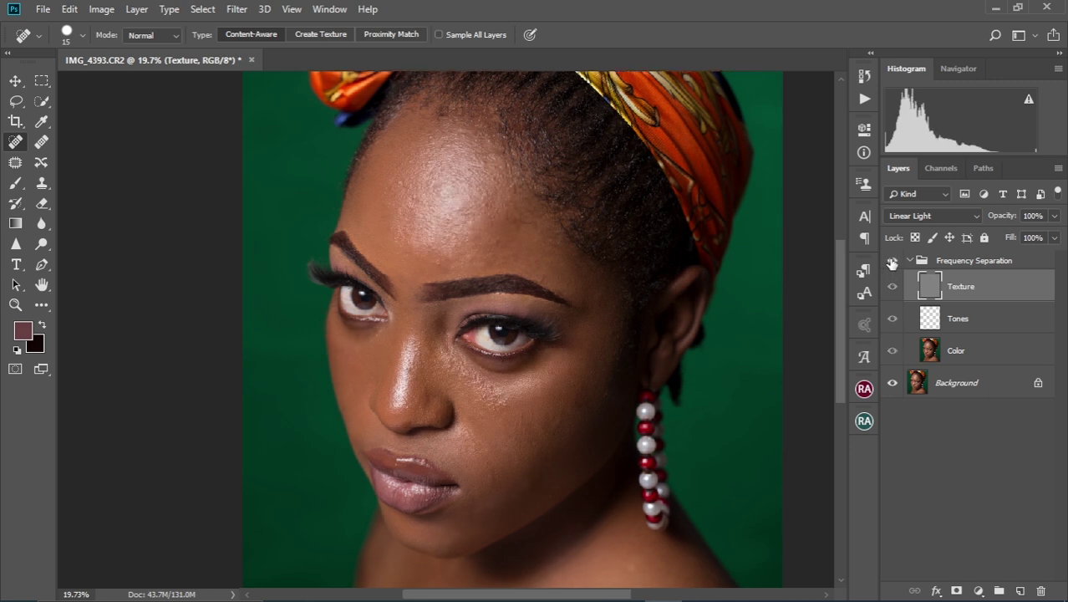
click(891, 262)
scroll(477, 443, up, 3)
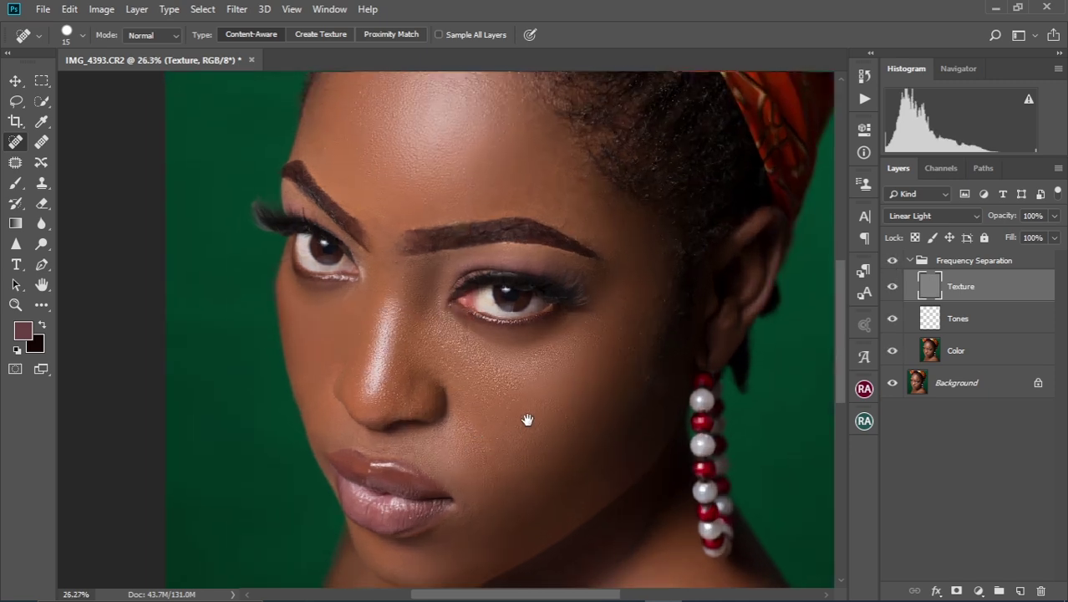
click(893, 262)
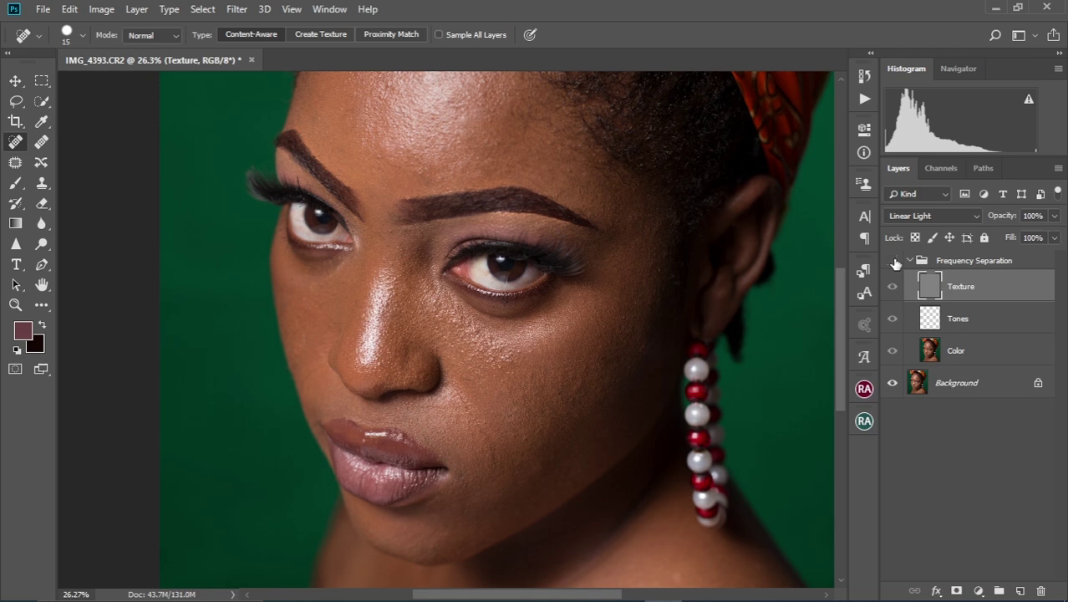
click(893, 262)
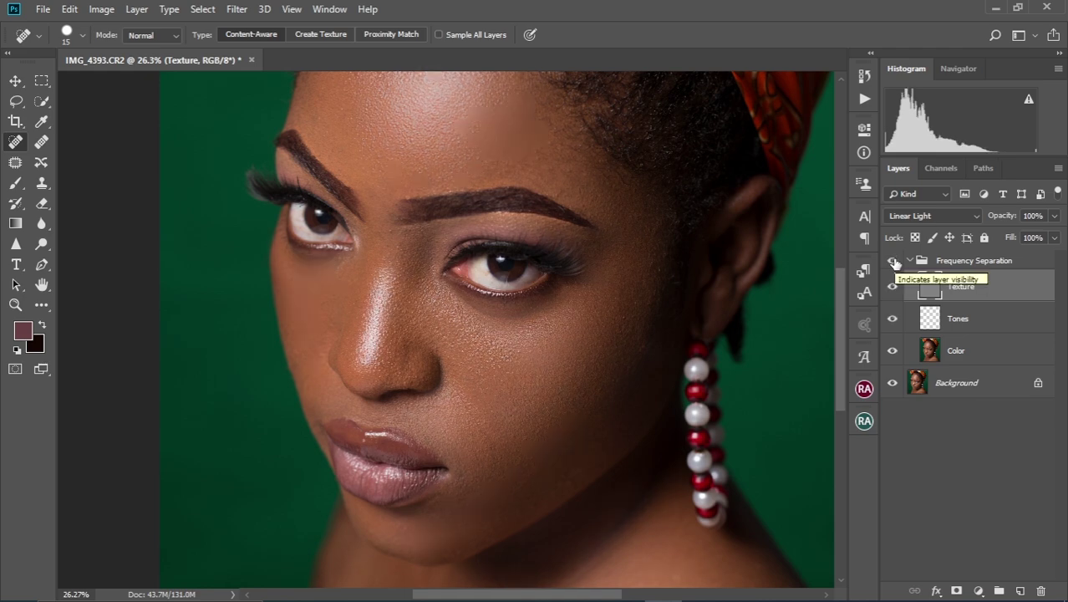
scroll(379, 410, up, 3)
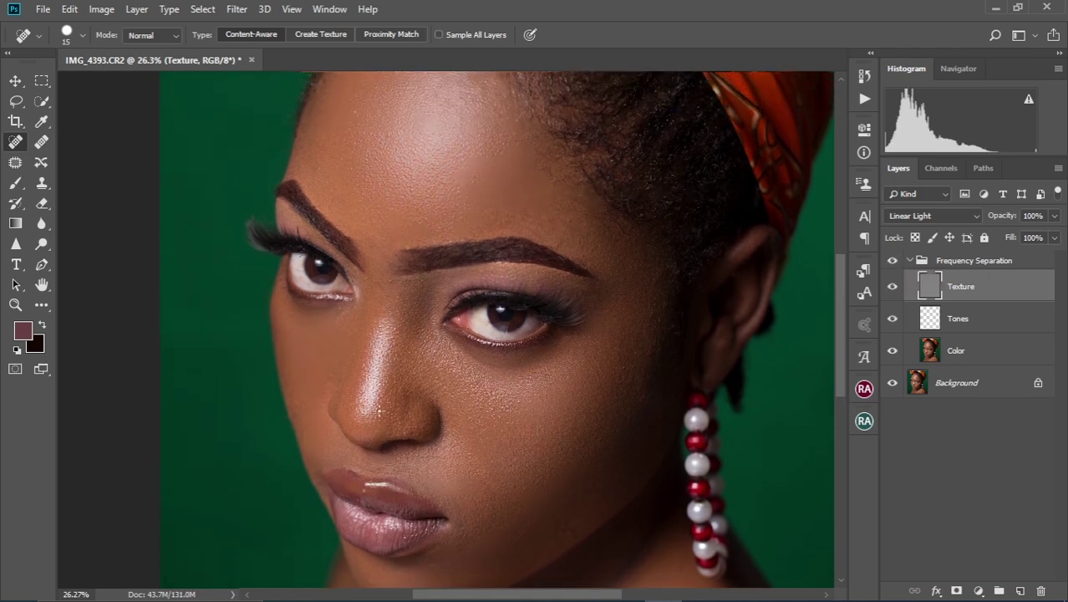
Touch up small specks on the cheek and nose on the Texture layer with the 15 px Spot Healing Brush.
scroll(389, 420, up, 8)
drag(439, 439, 475, 358)
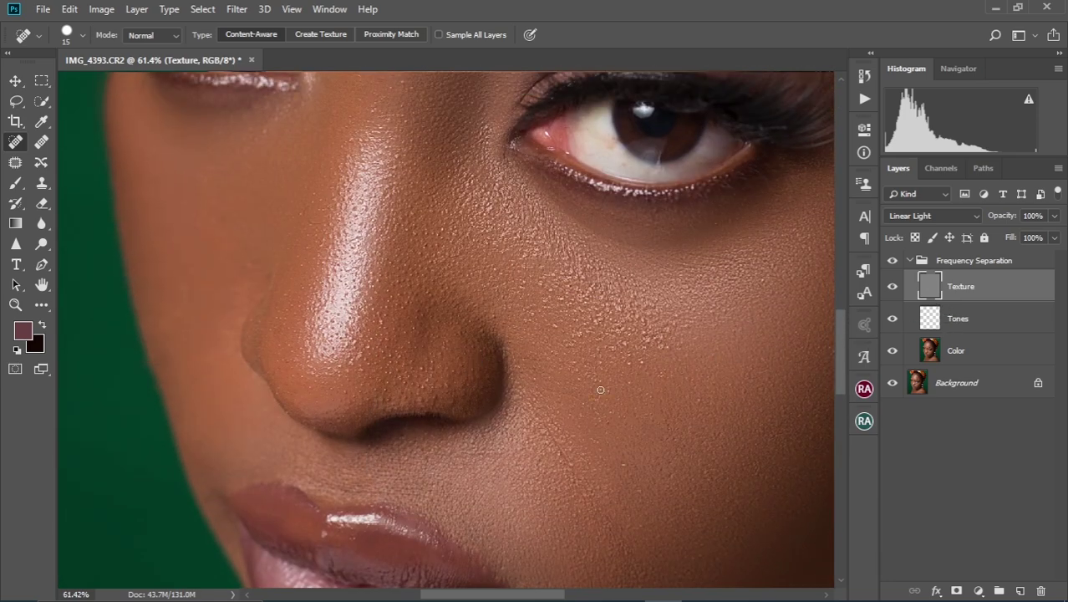
drag(600, 389, 543, 410)
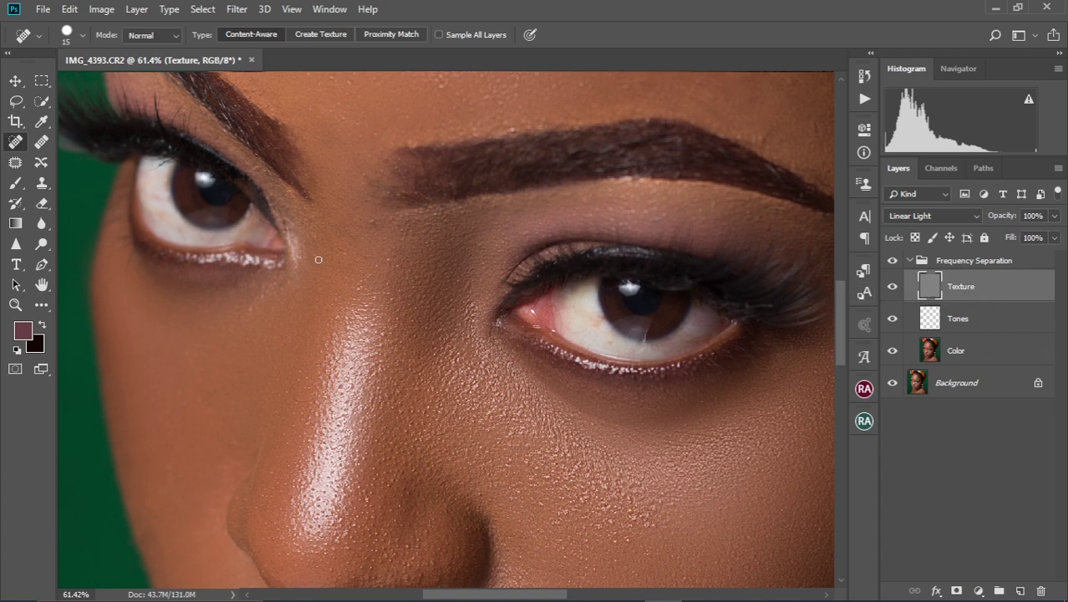
scroll(377, 302, up, 4)
Heal stray hairs and bumps along the upper edge and outer end of the eyebrow nearest the ear.
drag(543, 303, 402, 301)
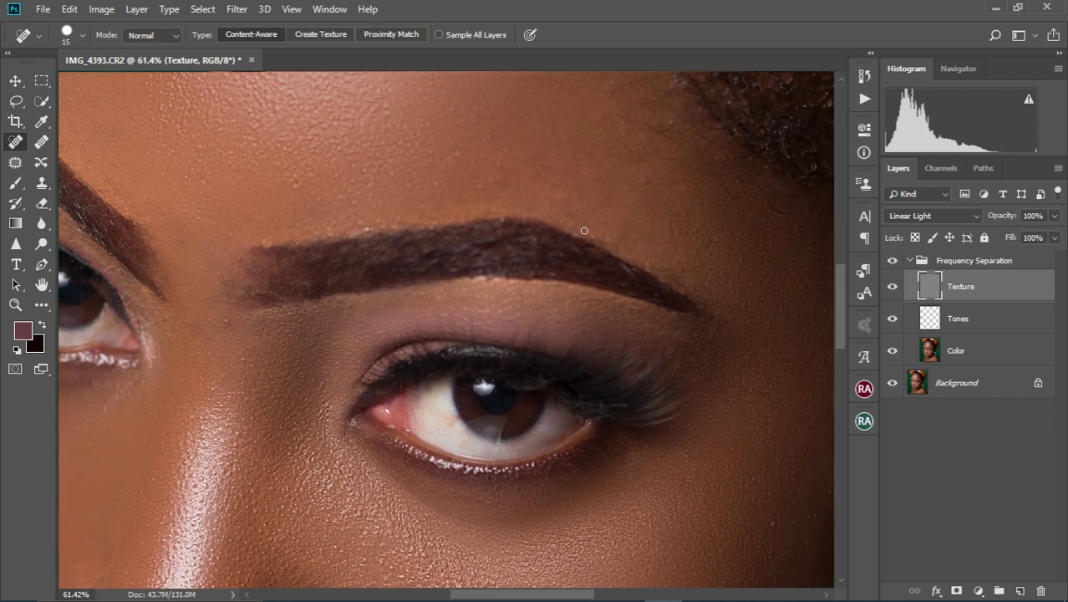
drag(632, 249, 633, 251)
drag(693, 236, 706, 249)
scroll(350, 278, up, 3)
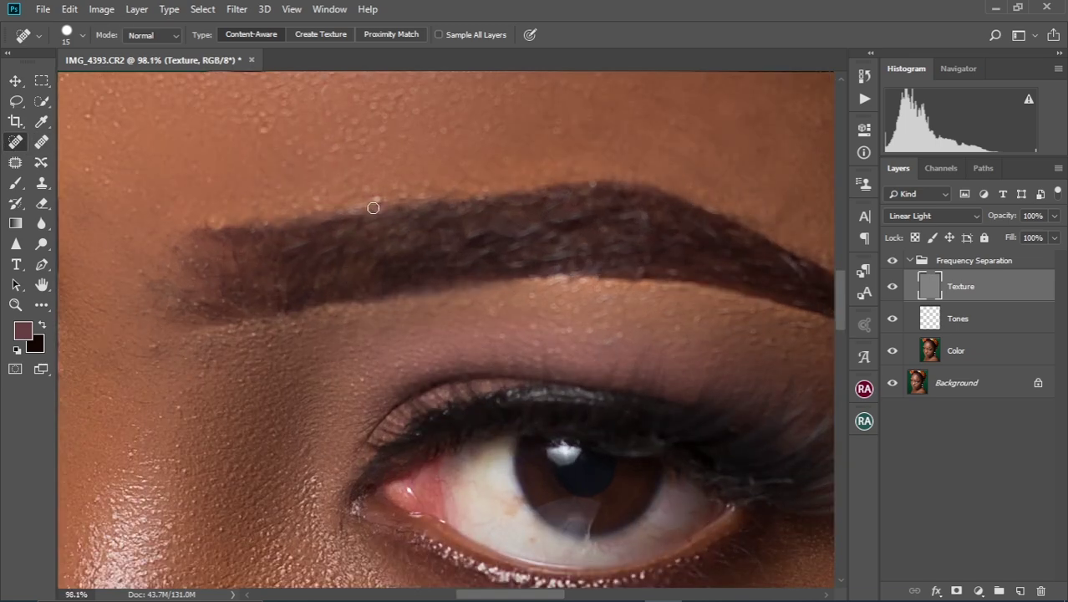
drag(403, 195, 401, 276)
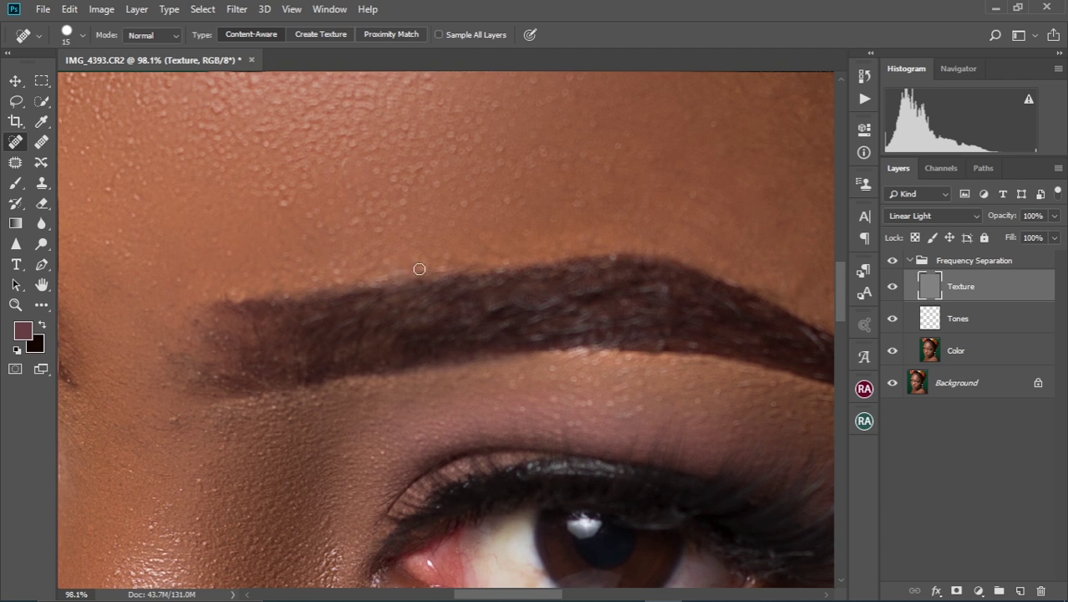
Spot-heal the blemishes on the lower forehead and between the eyebrows on the Texture layer.
mouse_move(269, 194)
mouse_down()
mouse_move(295, 203)
mouse_move(274, 207)
mouse_move(453, 222)
mouse_up()
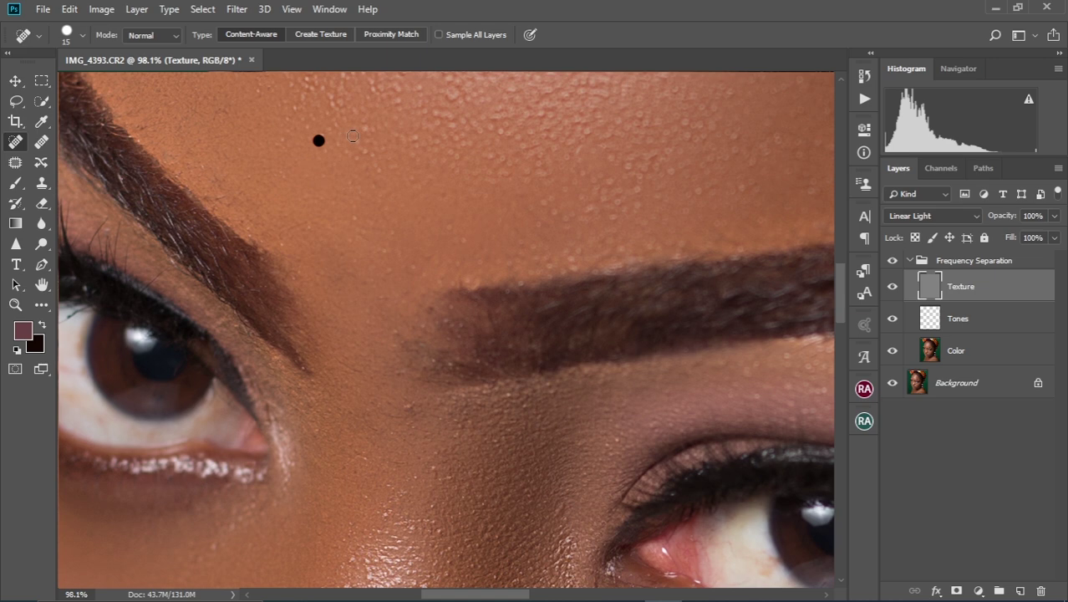
scroll(348, 210, down, 3)
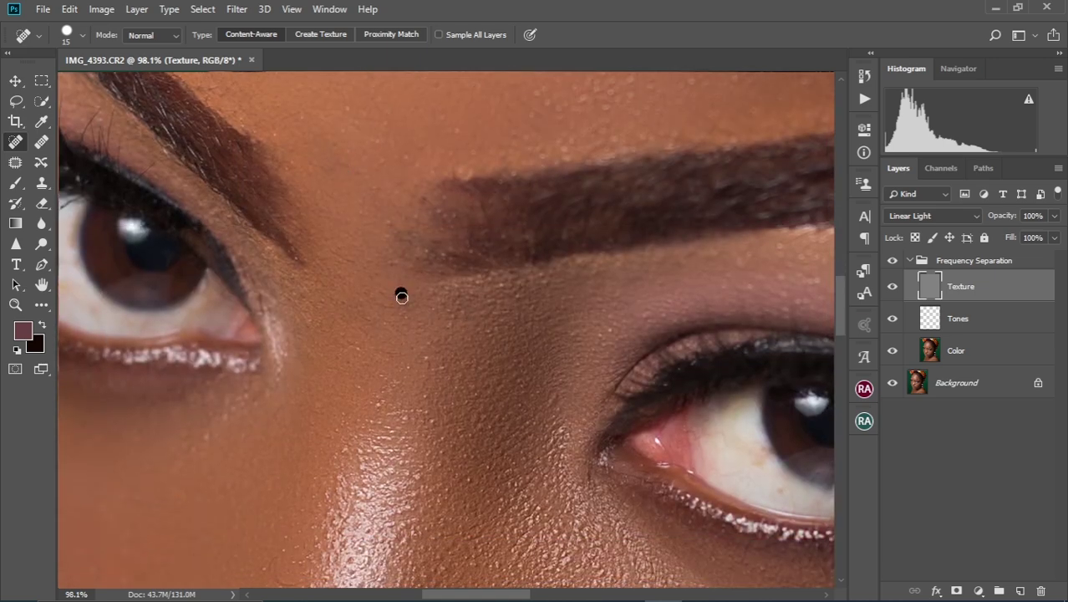
scroll(426, 358, right, 6)
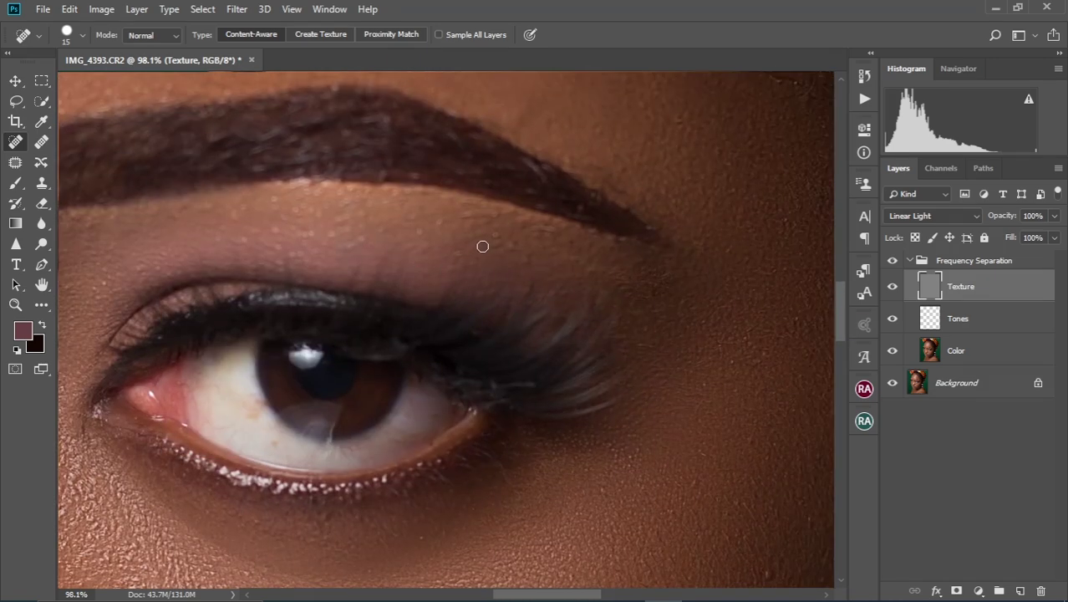
Heal the rough specks on the lid and skin around the eye nearest the ear.
mouse_move(533, 229)
mouse_down()
mouse_move(557, 229)
mouse_move(513, 224)
mouse_up()
drag(468, 457, 501, 249)
drag(151, 267, 311, 380)
drag(276, 416, 297, 295)
mouse_move(264, 338)
mouse_down()
mouse_move(265, 350)
mouse_move(457, 307)
mouse_up()
mouse_move(273, 255)
mouse_down()
mouse_move(274, 270)
mouse_move(319, 276)
mouse_up()
click(380, 335)
Heal remaining texture flaws below the far eye, on the nose and on the cheek beside it.
scroll(376, 296, up, 4)
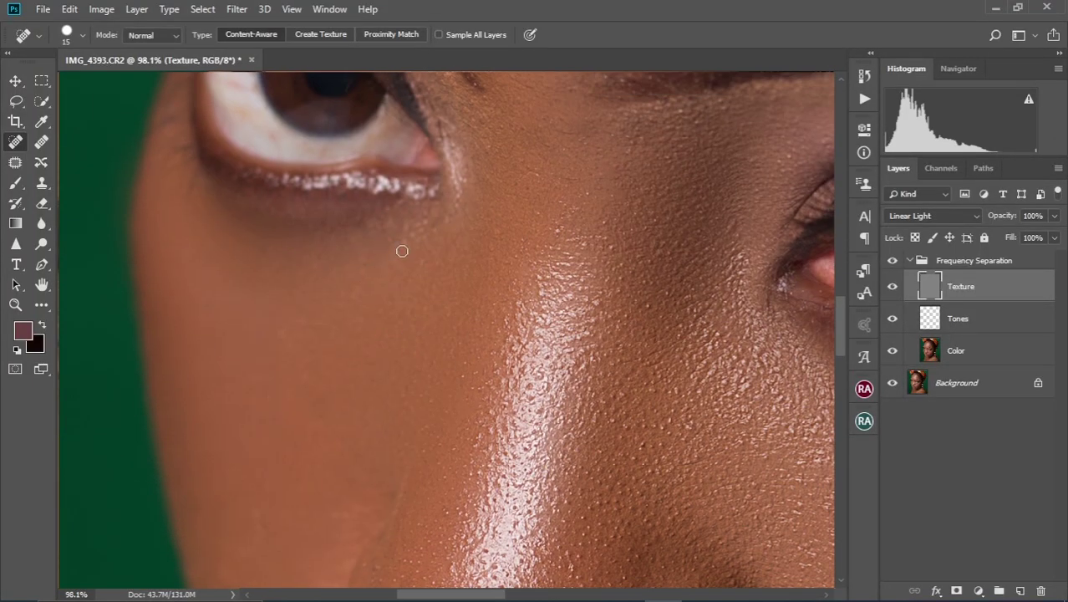
mouse_move(416, 236)
mouse_down()
mouse_move(350, 310)
mouse_move(306, 322)
mouse_move(298, 375)
mouse_up()
scroll(408, 332, down, 4)
scroll(367, 472, up, 3)
scroll(367, 472, down, 2)
scroll(416, 332, right, 4)
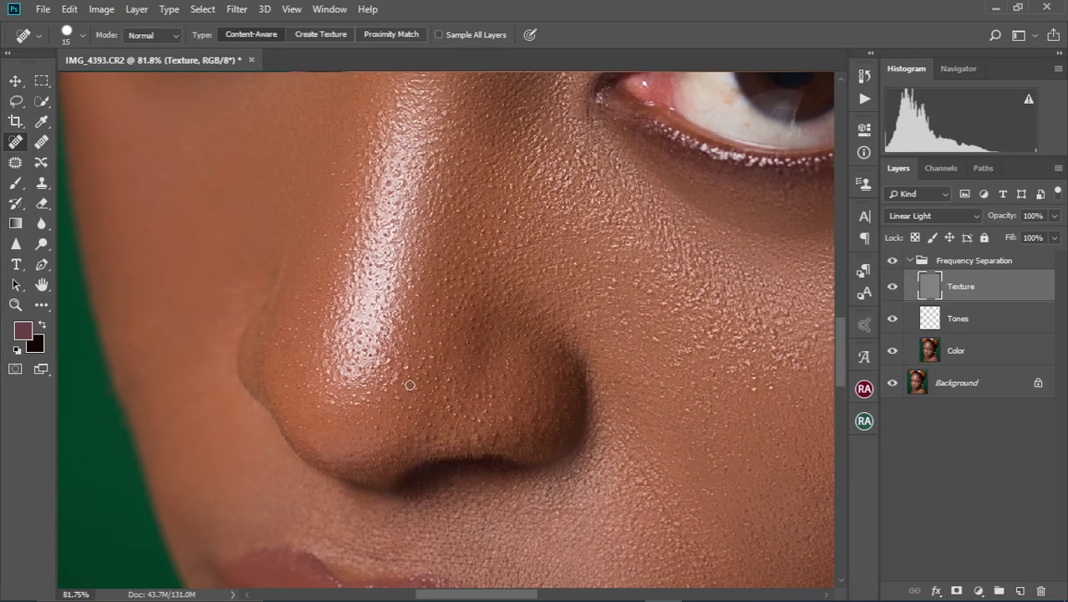
scroll(509, 291, right, 4)
drag(518, 323, 526, 335)
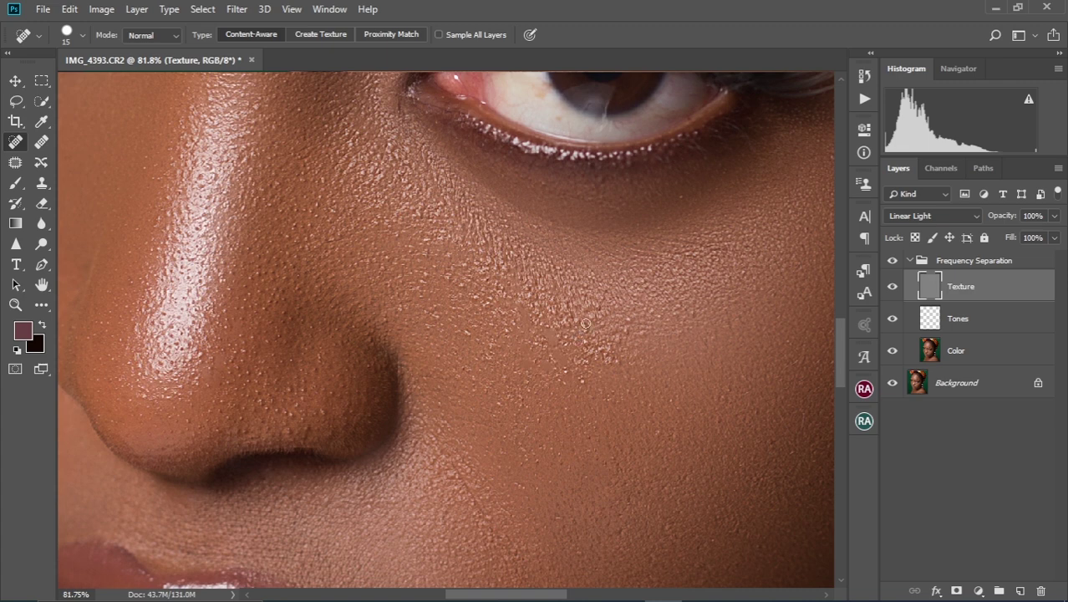
Review the whole portrait, comparing it before and after by hiding and showing the Frequency Separation group.
scroll(452, 371, down, 6)
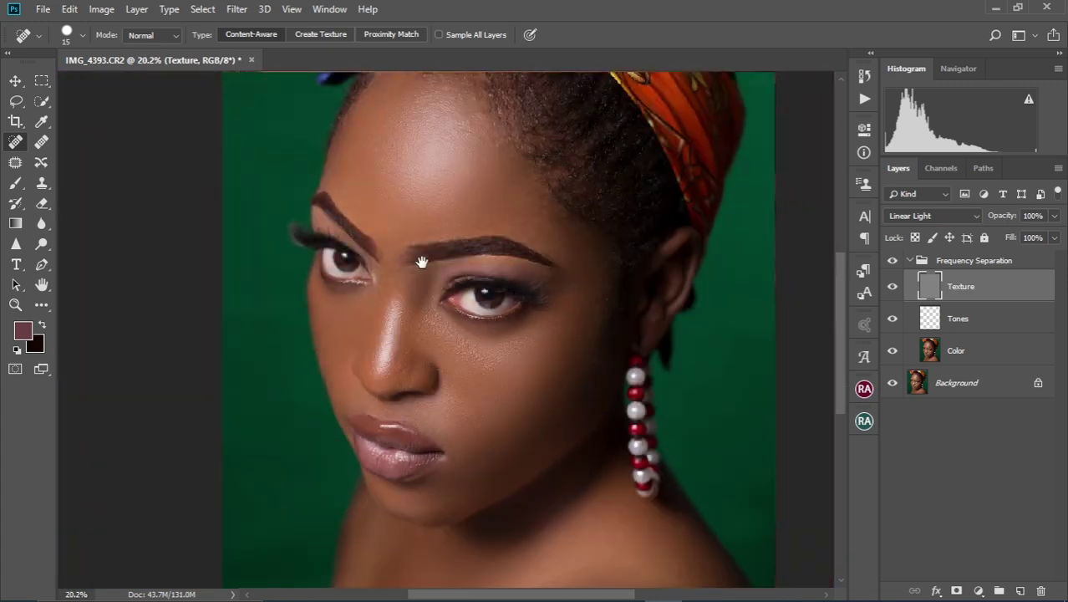
mouse_move(422, 263)
mouse_down()
mouse_move(420, 370)
mouse_move(418, 278)
mouse_up()
mouse_move(418, 387)
mouse_down()
mouse_move(418, 370)
mouse_move(422, 383)
mouse_up()
key(ctrl+0)
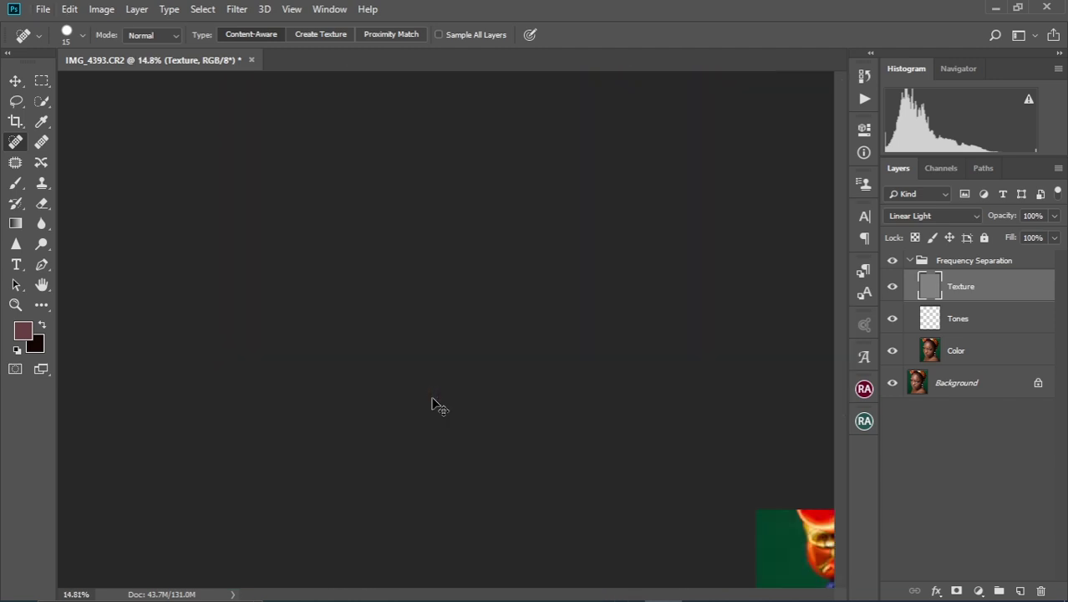
scroll(432, 398, up, 2)
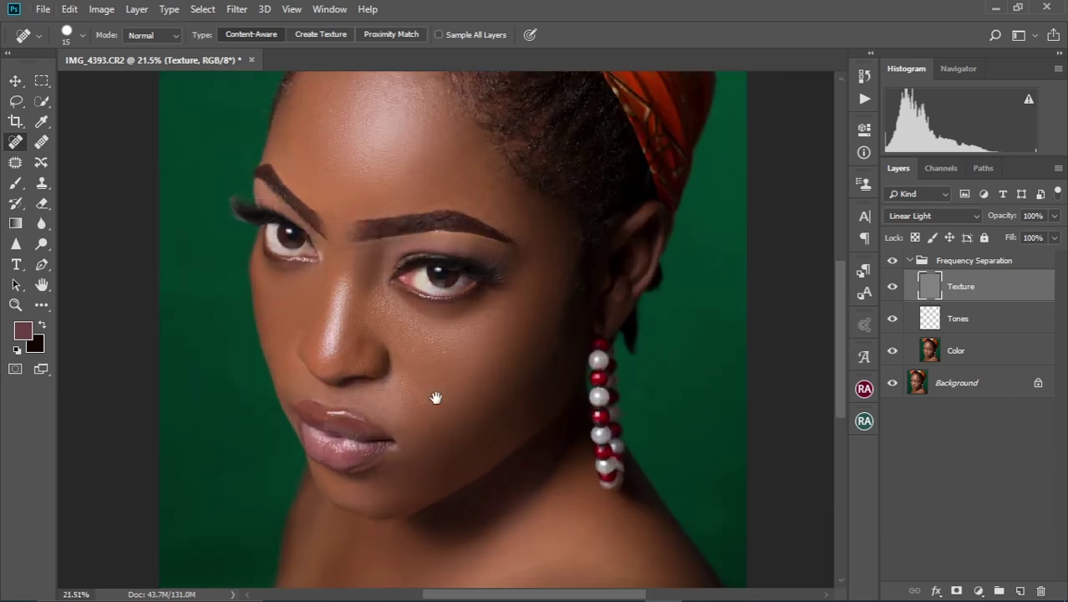
drag(441, 400, 490, 449)
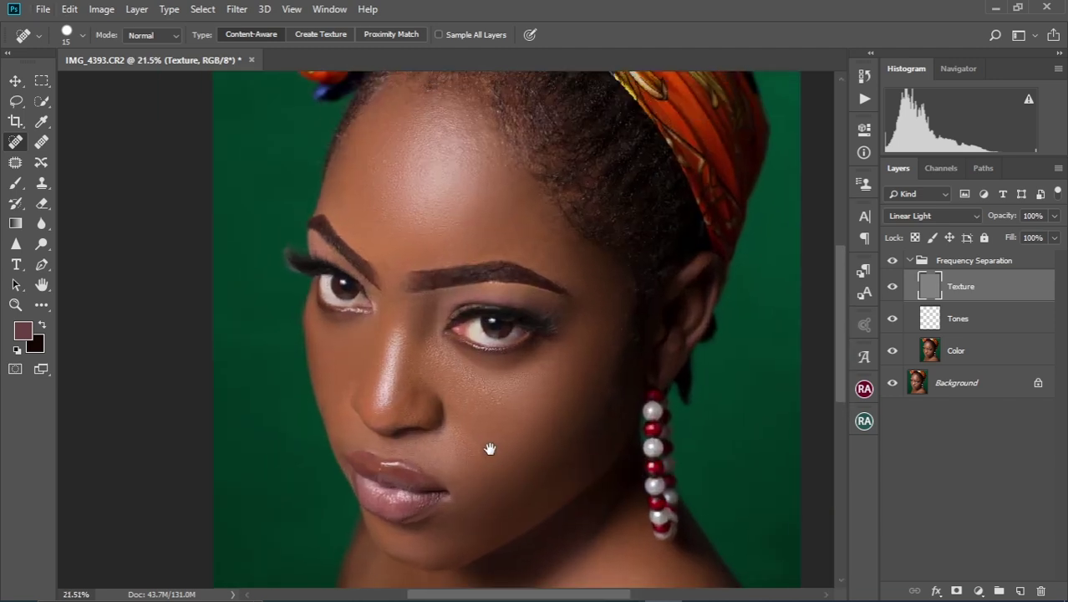
click(894, 261)
click(894, 261)
click(893, 262)
click(894, 262)
Set up a soft Brush with 0% hardness and 38% opacity for painting on the Tones layer.
click(969, 326)
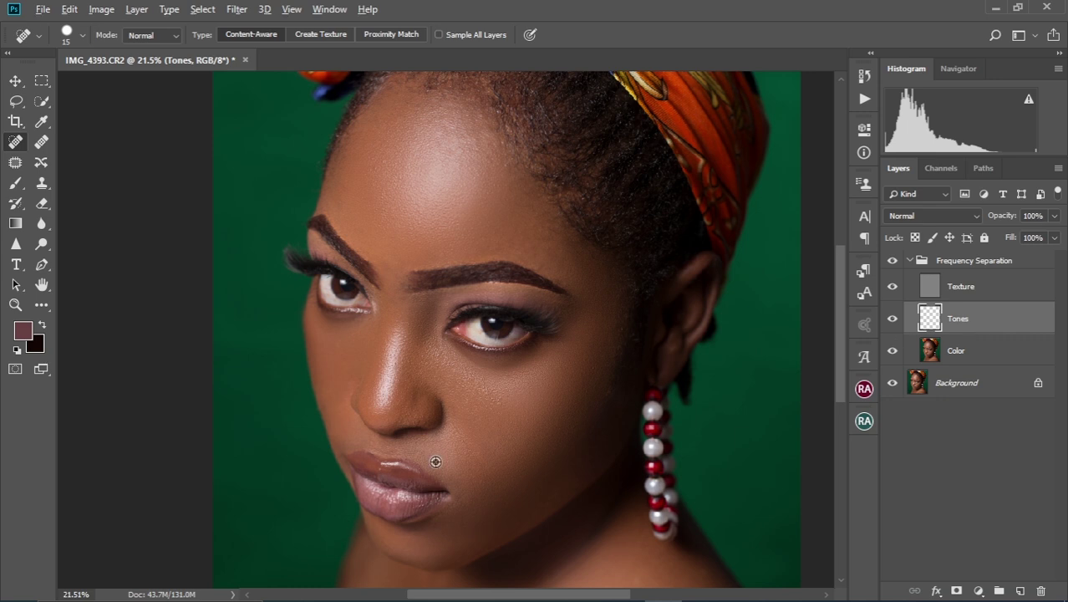
scroll(435, 461, down, 2)
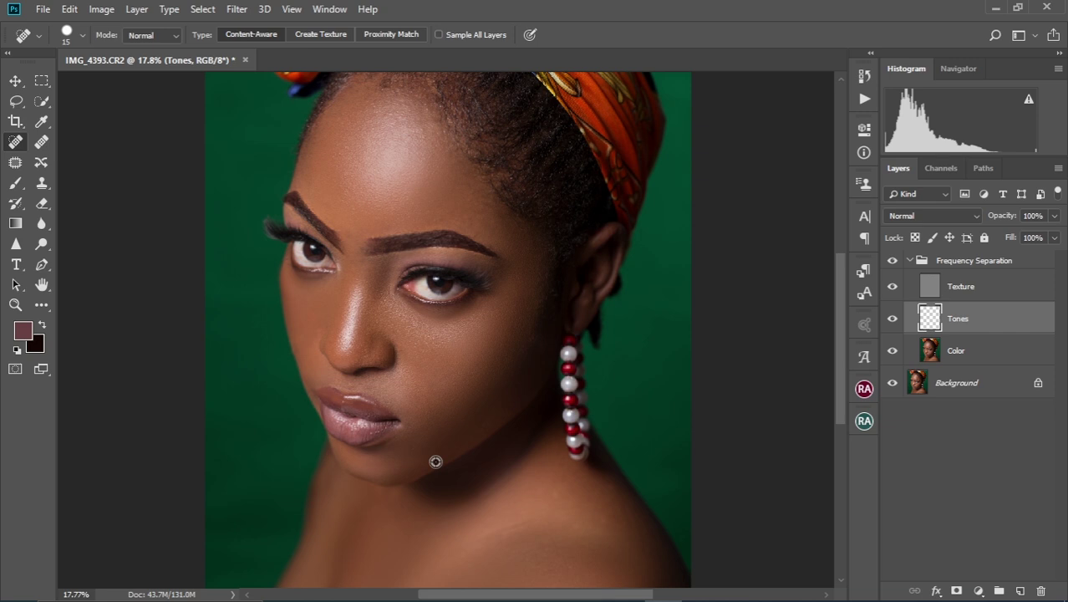
scroll(435, 461, down, 1)
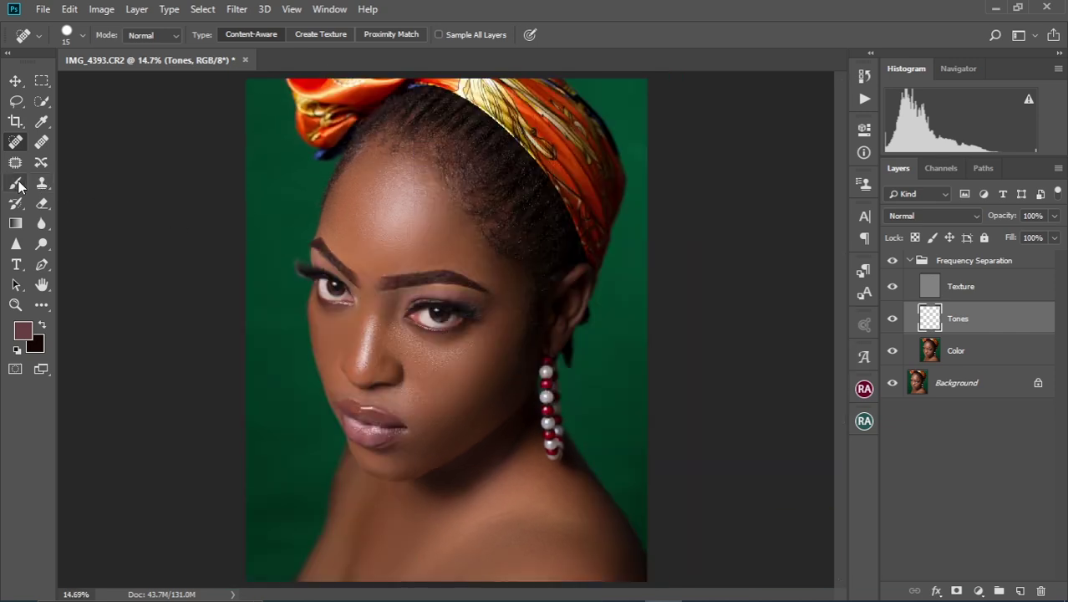
click(16, 183)
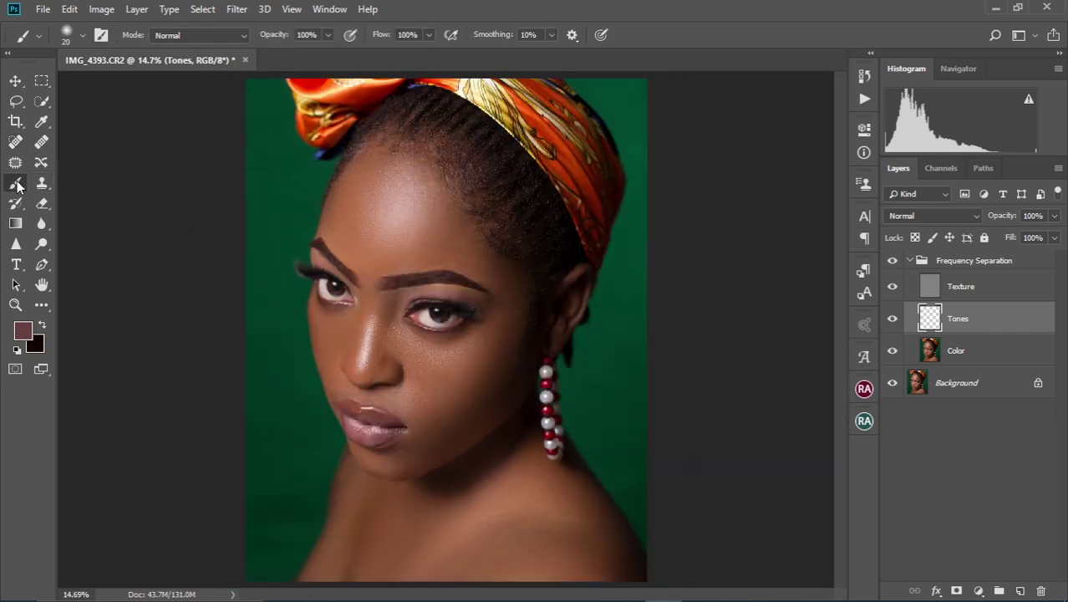
click(328, 36)
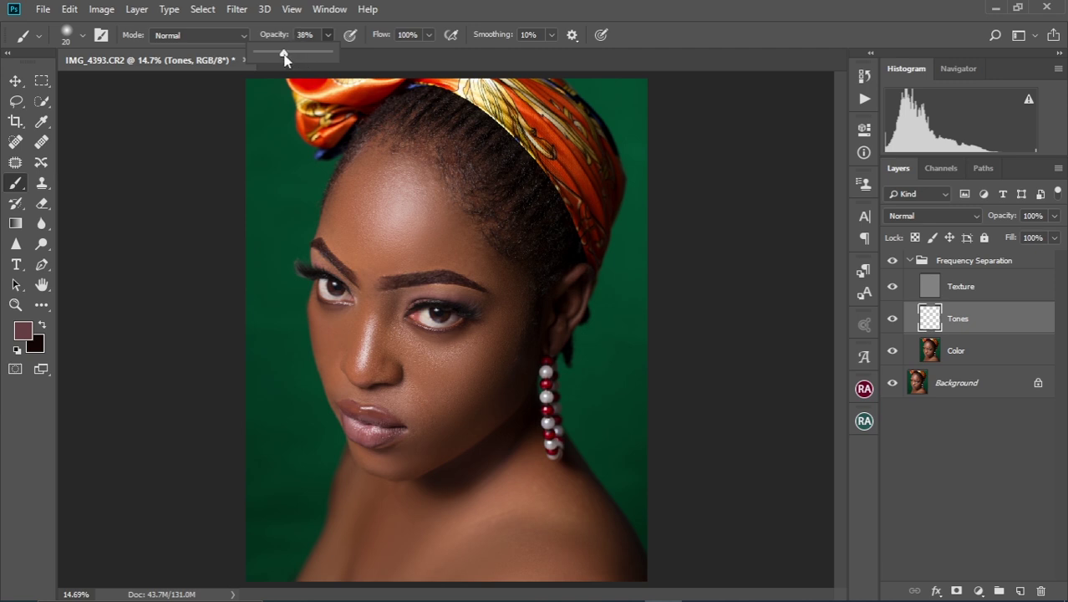
click(65, 32)
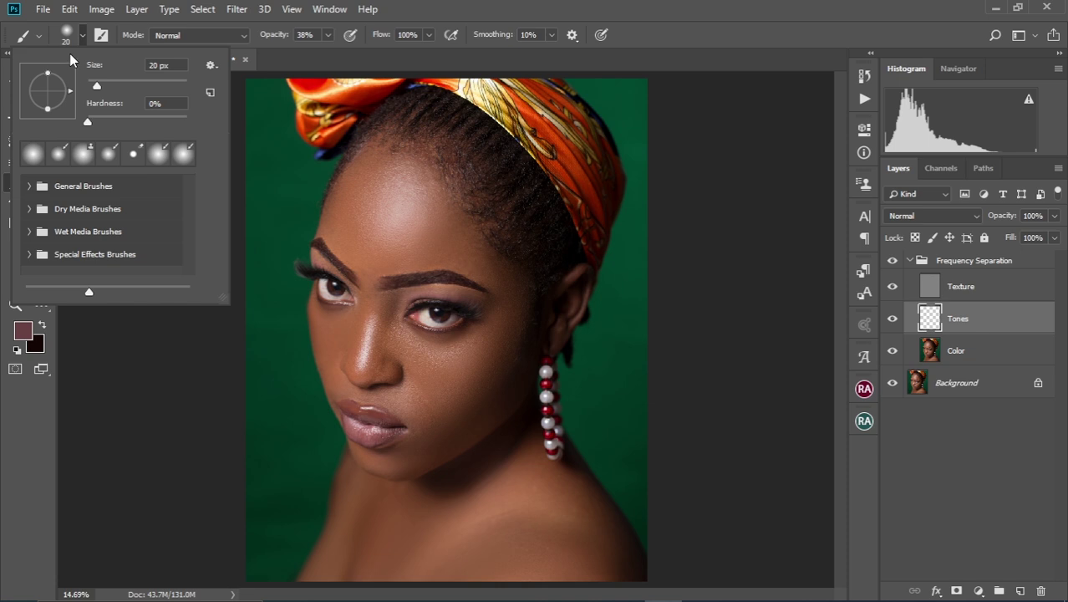
click(32, 185)
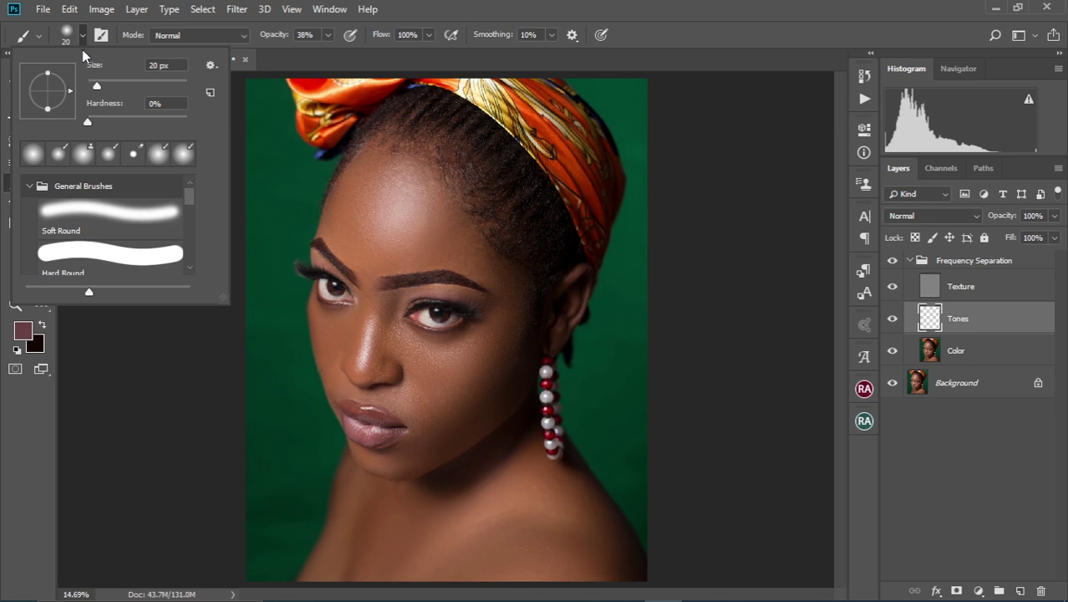
click(83, 42)
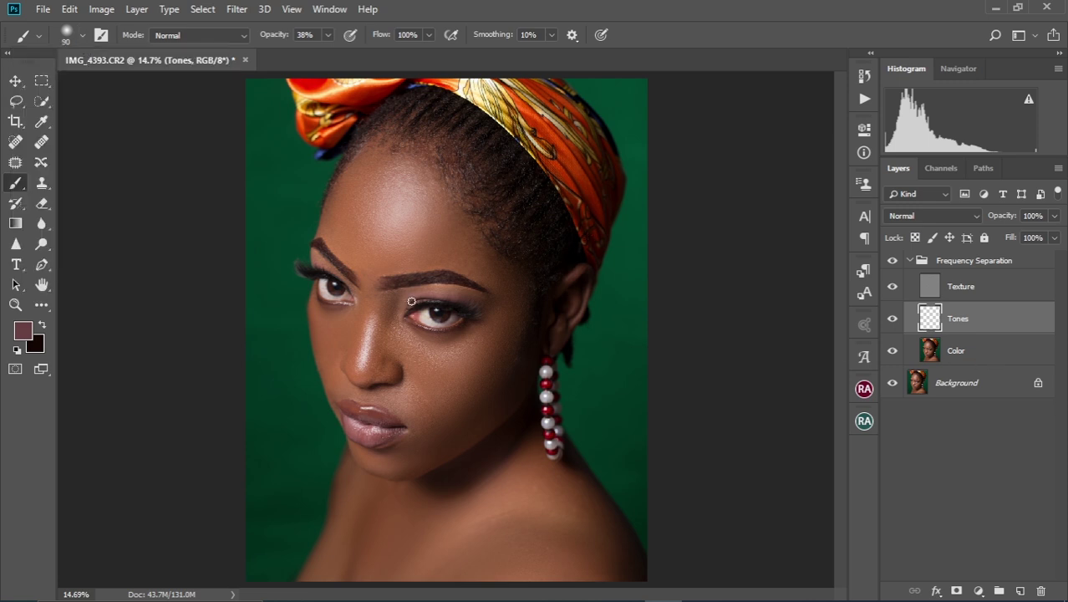
Enlarge the brush to 1100 px, then reduce it to 500 px to suit the forehead.
key(bracketright)
key(bracketright)
key(bracketright)
key(bracketright)
key(bracketright)
key(bracketright)
key(bracketright)
key(bracketright)
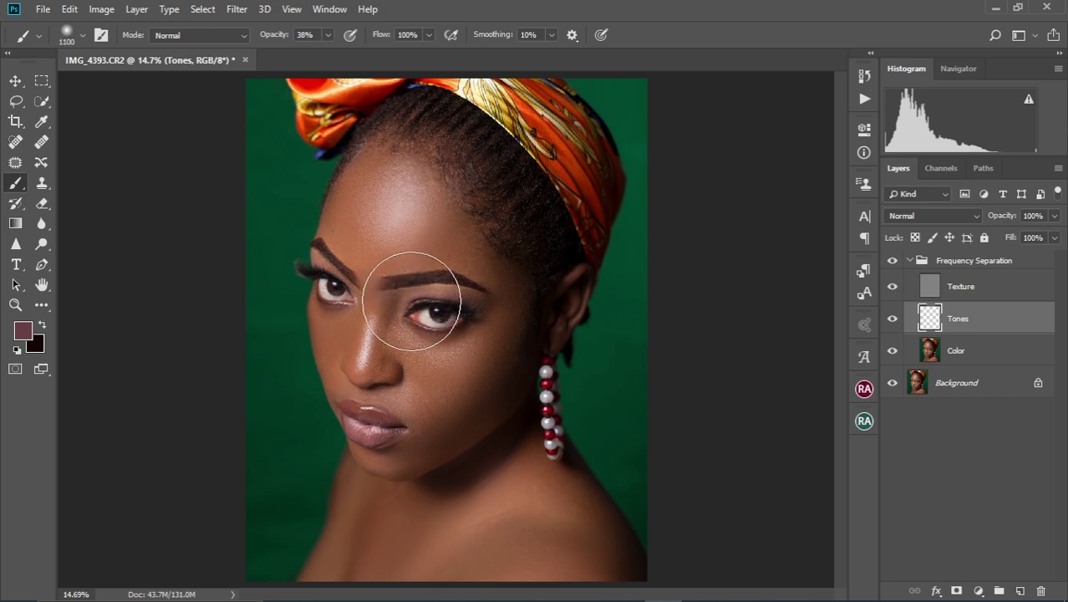
scroll(411, 301, down, 2)
scroll(413, 297, up, 5)
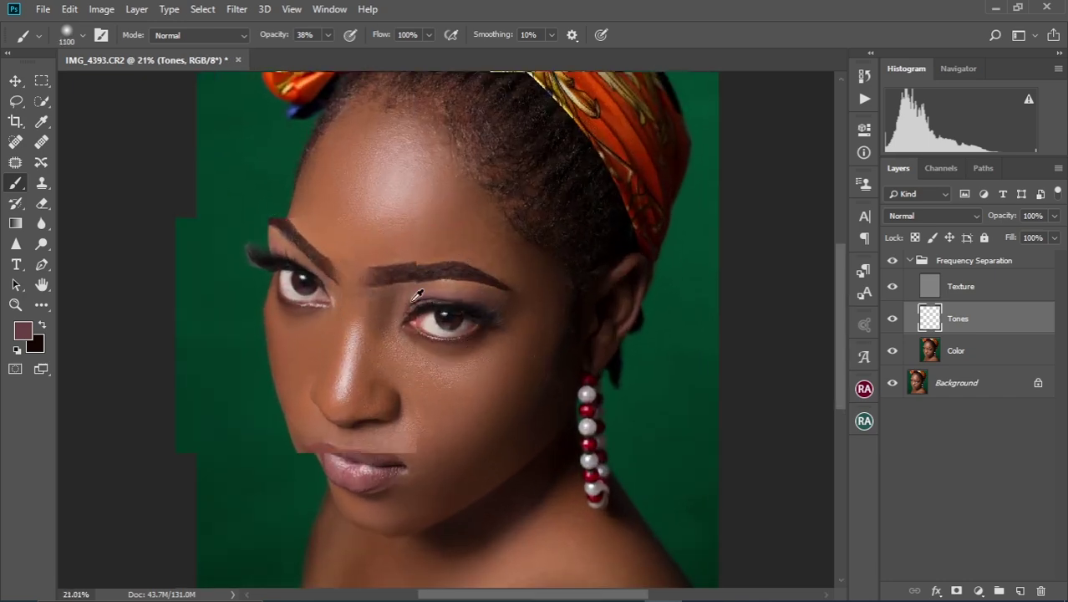
scroll(445, 283, up, 3)
key(bracketleft)
key(bracketleft)
key(bracketleft)
key(bracketleft)
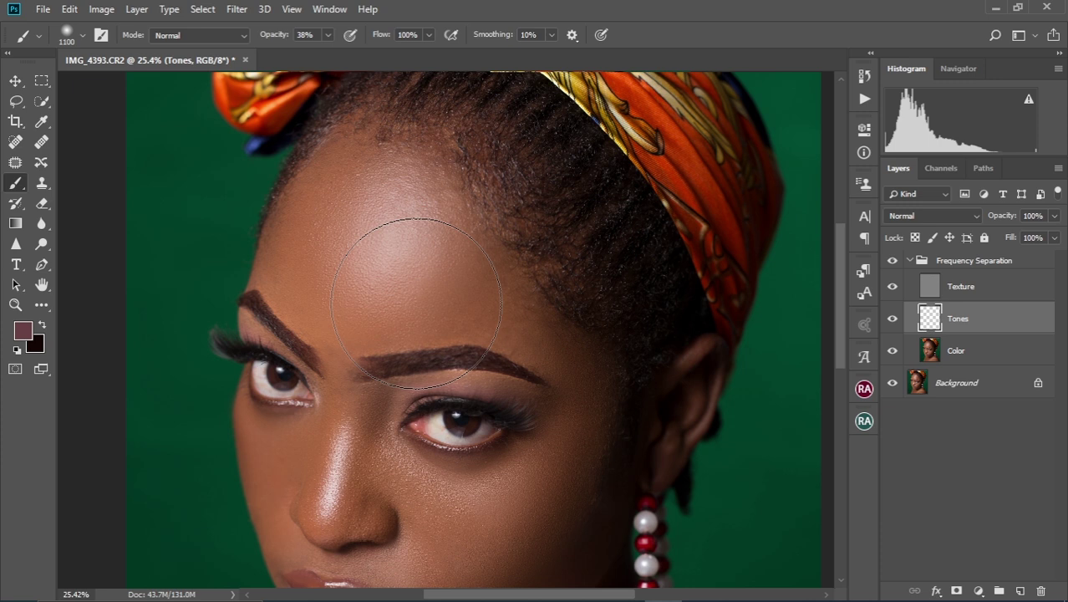
key(bracketleft)
key(bracketleft)
Lower the brush flow to 18% and opacity to 23%, and set its size to 600 px.
click(428, 37)
drag(429, 53, 398, 59)
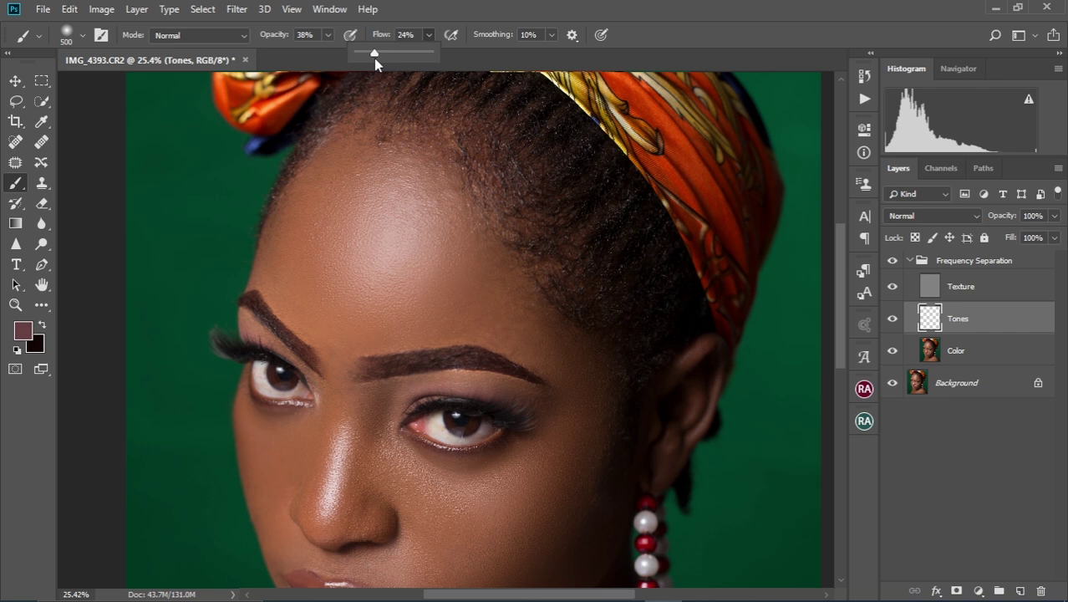
drag(377, 52, 371, 55)
click(327, 35)
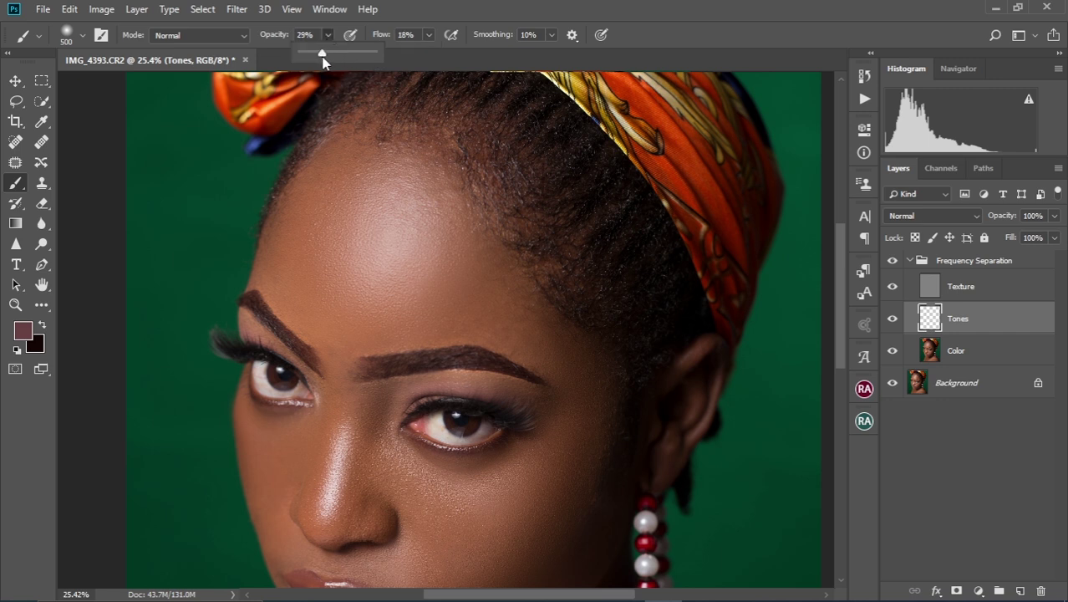
click(437, 7)
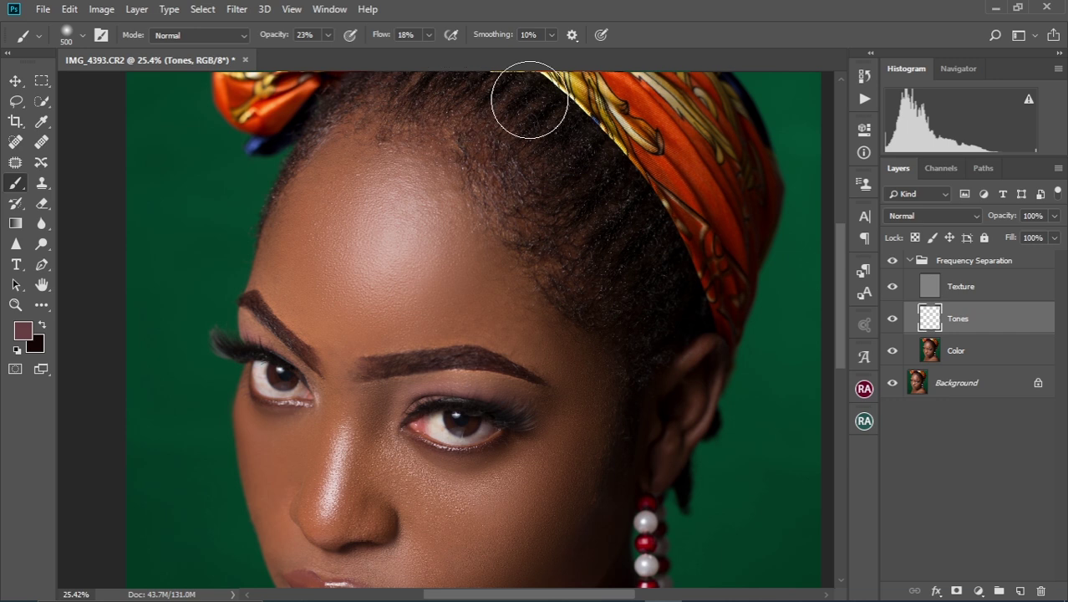
key(bracketright)
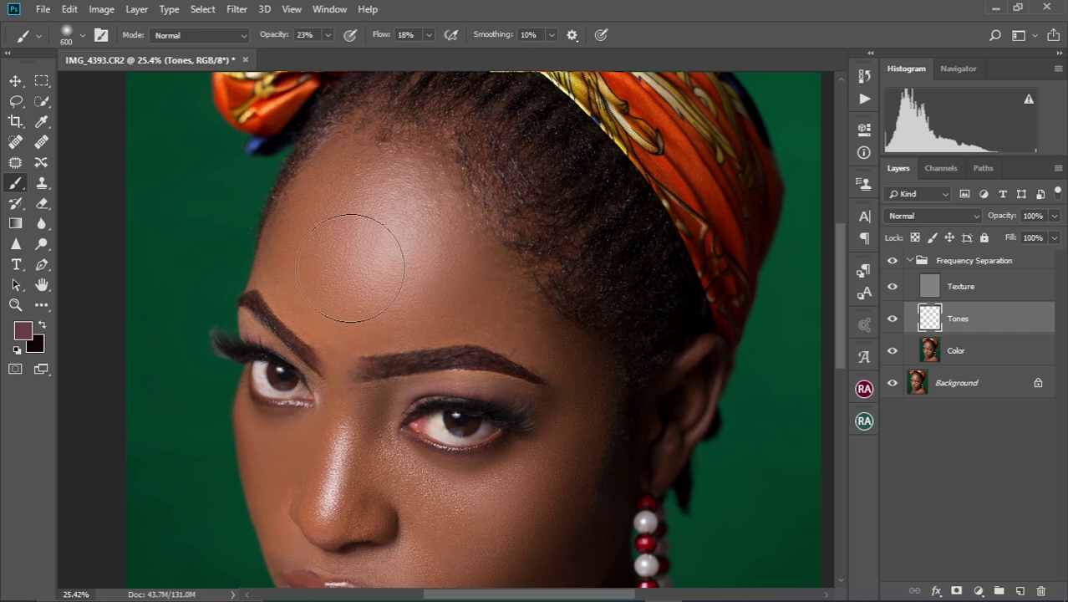
Sample nearby forehead skin tones and paint softly around the forehead highlight on the Tones layer to smooth its transitions.
key(bracketleft)
alt+click(346, 273)
mouse_move(329, 293)
mouse_down()
mouse_move(313, 226)
mouse_move(345, 163)
mouse_move(320, 217)
mouse_move(319, 206)
mouse_move(321, 291)
mouse_move(310, 263)
mouse_move(330, 298)
mouse_move(318, 219)
mouse_move(305, 234)
mouse_move(335, 297)
mouse_move(368, 318)
mouse_move(454, 256)
mouse_move(450, 244)
mouse_move(445, 255)
mouse_move(453, 227)
mouse_move(424, 185)
mouse_move(448, 202)
mouse_move(430, 167)
mouse_move(463, 221)
mouse_move(445, 299)
mouse_move(427, 304)
mouse_move(470, 256)
mouse_move(422, 298)
mouse_move(405, 302)
mouse_move(448, 263)
mouse_move(355, 299)
mouse_up()
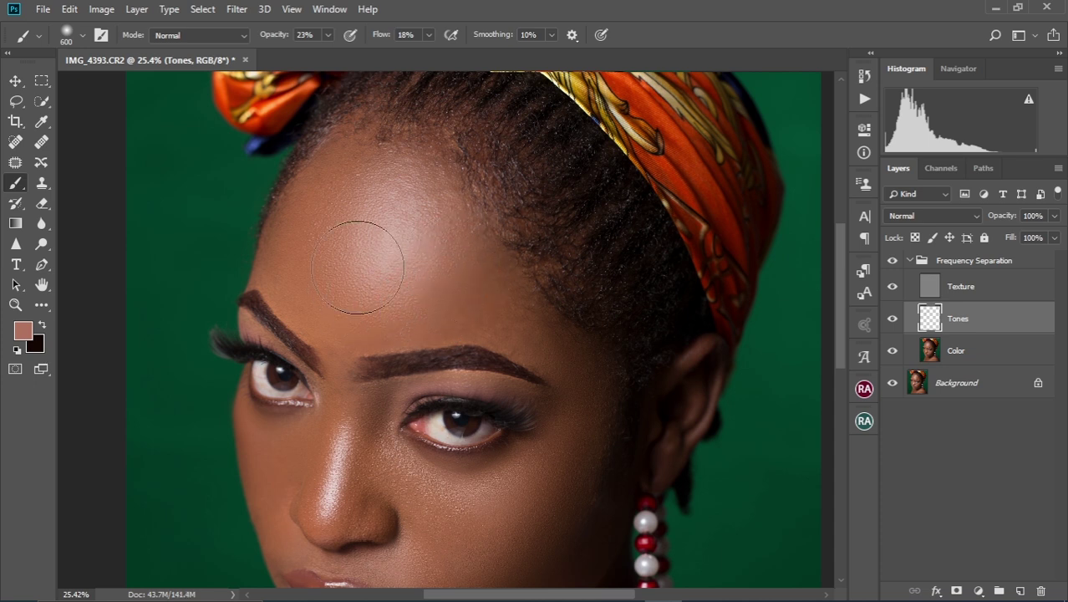
alt+click(386, 232)
mouse_move(369, 258)
mouse_down()
mouse_move(379, 203)
mouse_move(366, 272)
mouse_move(355, 267)
mouse_move(387, 276)
mouse_move(363, 274)
mouse_move(352, 228)
mouse_up()
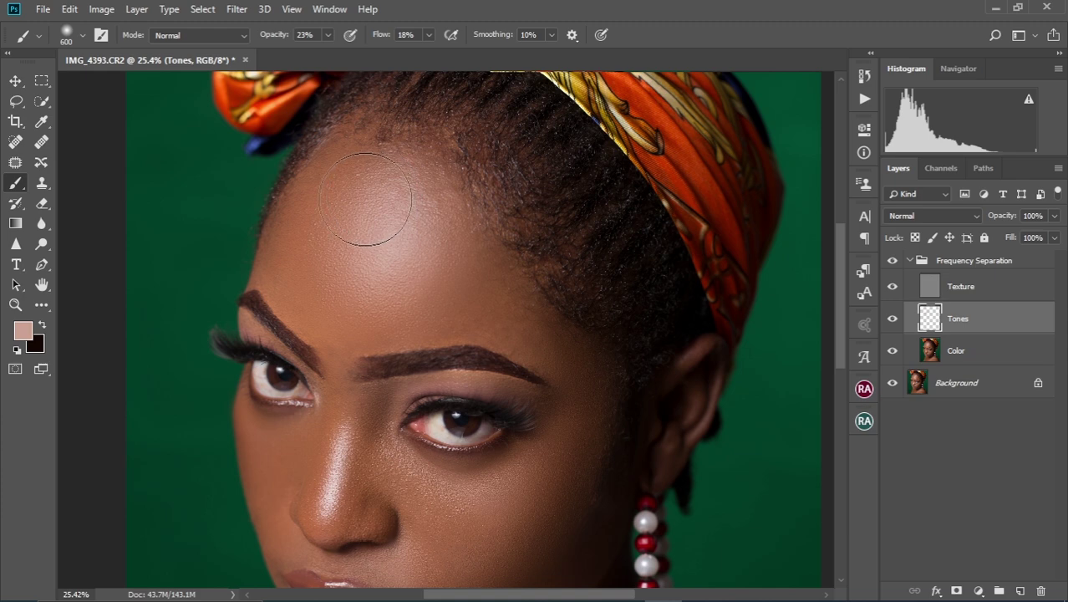
Sample the lit skin of the cheek beside the earring and paint it softly into the shaded part of that cheek.
mouse_move(488, 351)
mouse_down()
mouse_move(453, 202)
mouse_move(459, 238)
mouse_move(469, 159)
mouse_up()
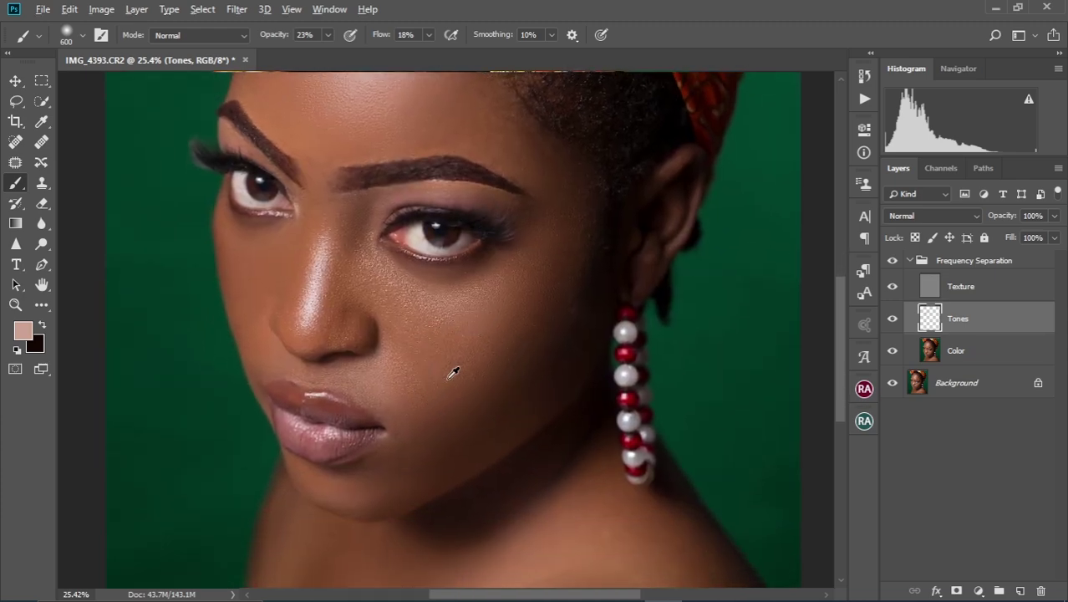
alt+click(453, 371)
mouse_move(459, 375)
mouse_down()
mouse_move(488, 347)
mouse_move(450, 375)
mouse_move(505, 326)
mouse_move(459, 364)
mouse_move(477, 324)
mouse_move(432, 361)
mouse_move(491, 335)
mouse_move(541, 275)
mouse_move(498, 335)
mouse_move(494, 400)
mouse_up()
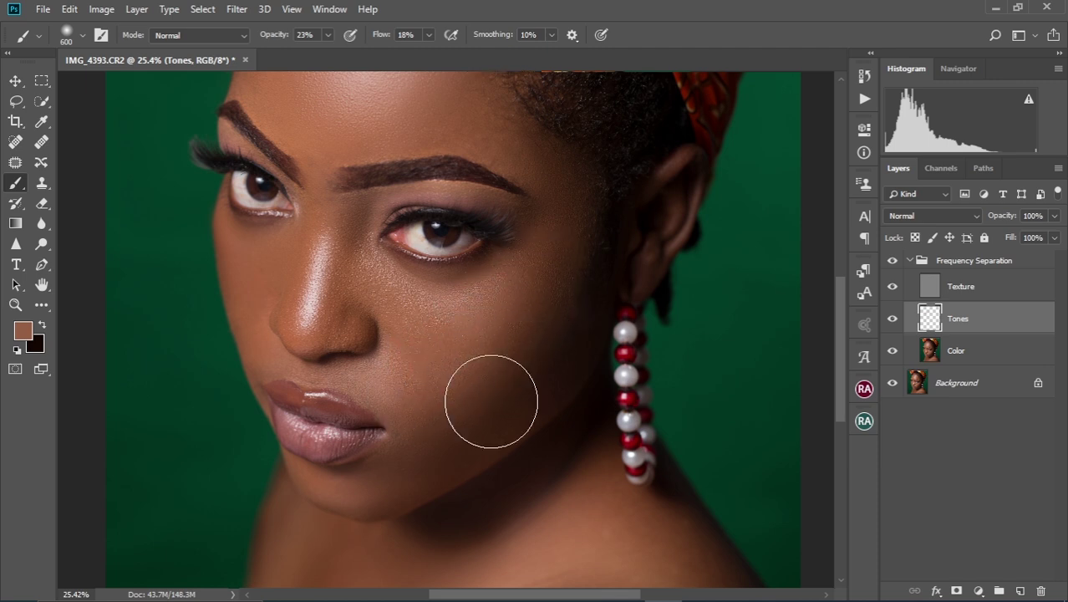
Compare the face before and after the painting by hiding and showing the Tones layer.
click(893, 318)
drag(489, 286, 502, 393)
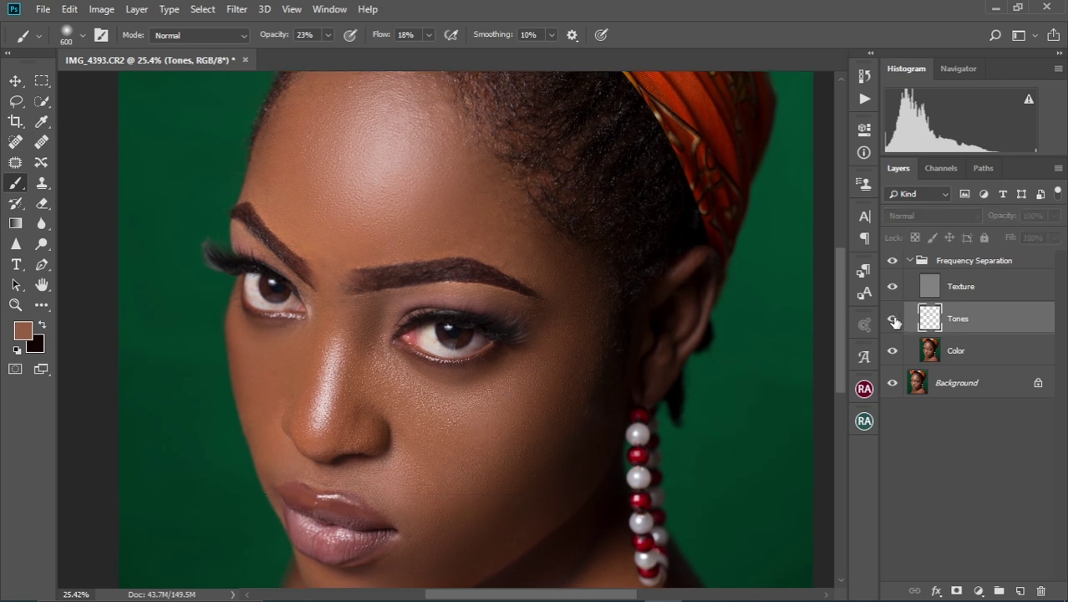
scroll(462, 379, down, 2)
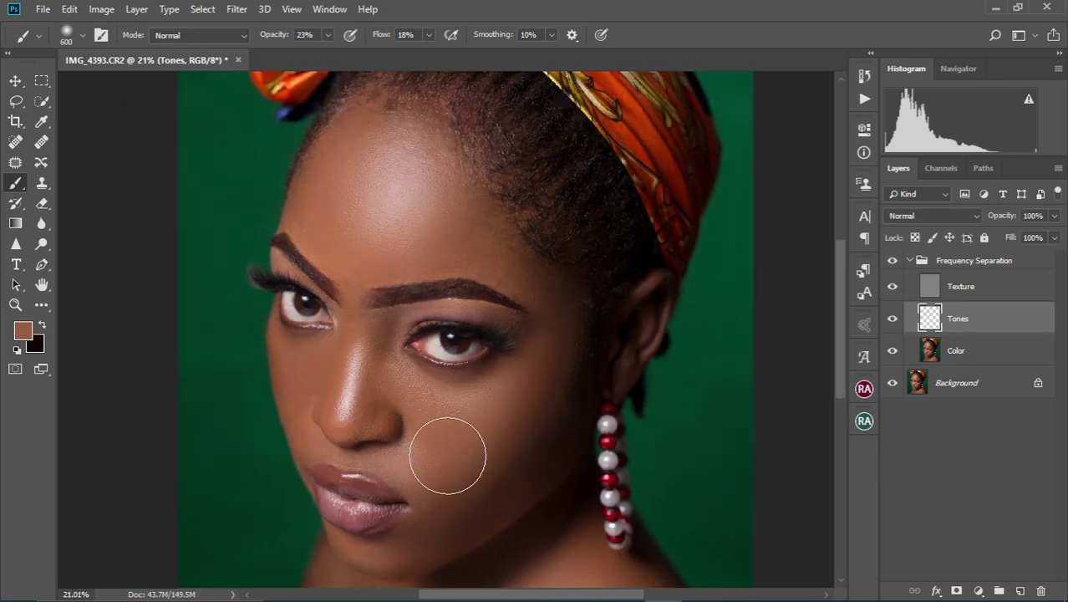
Sample a mid-tone from the cheek and paint it over the shaded lower cheek toward the jawline.
scroll(467, 377, down, 2)
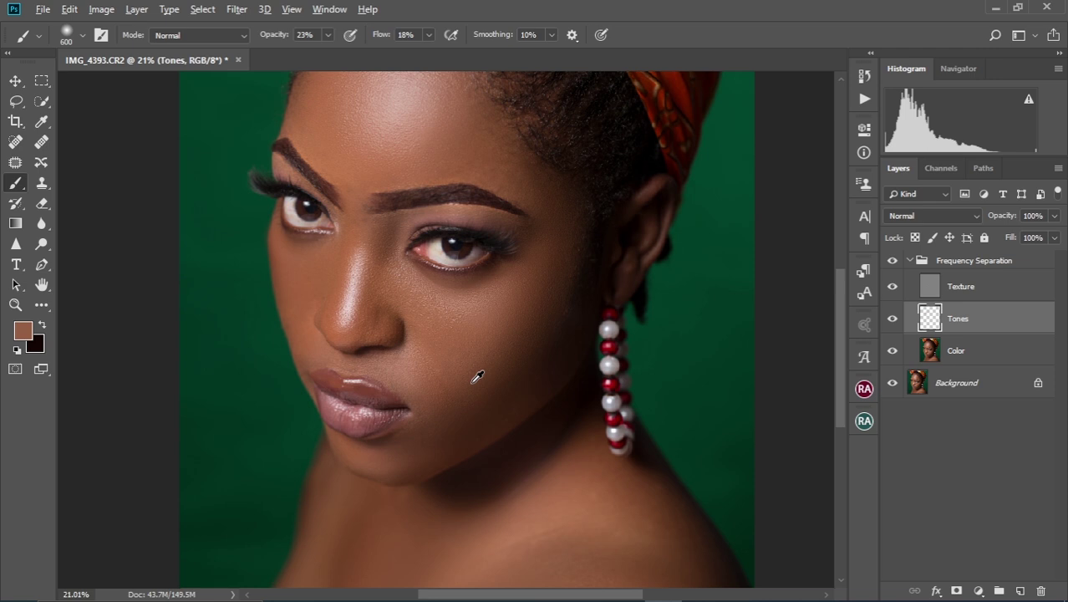
alt+click(473, 382)
mouse_move(456, 394)
mouse_down()
mouse_move(517, 351)
mouse_move(474, 393)
mouse_move(537, 327)
mouse_move(449, 401)
mouse_move(543, 326)
mouse_move(481, 370)
mouse_move(527, 312)
mouse_move(474, 367)
mouse_move(556, 274)
mouse_move(532, 321)
mouse_move(560, 253)
mouse_move(486, 368)
mouse_move(504, 365)
mouse_move(464, 422)
mouse_up()
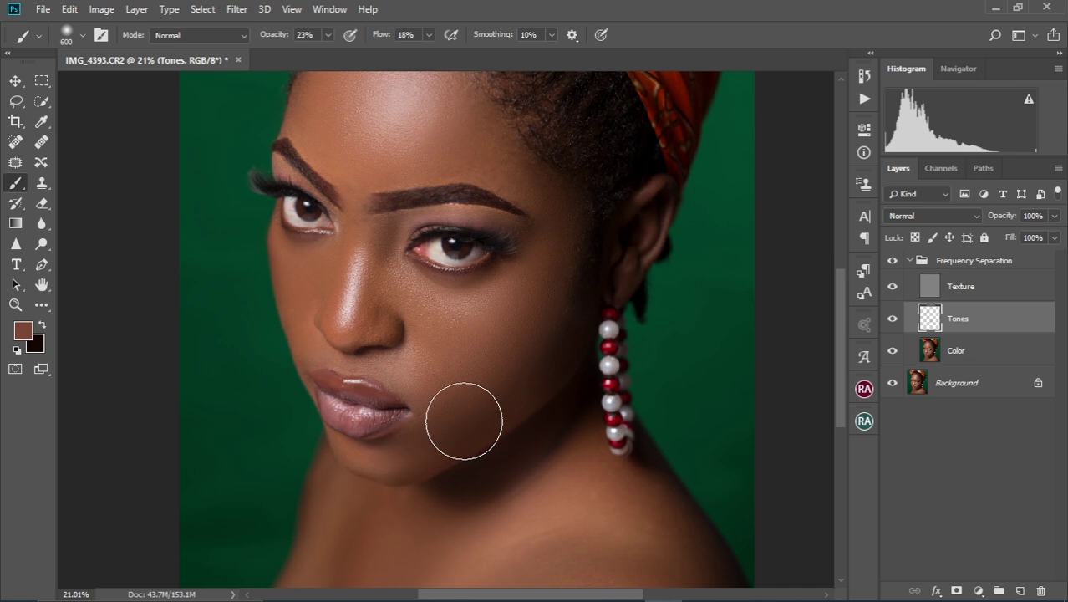
Reduce the brush to 300 px, sample the skin below the mouth corner, and blend the tones around the chin and mouth.
key(bracketleft)
key(bracketleft)
key(bracketleft)
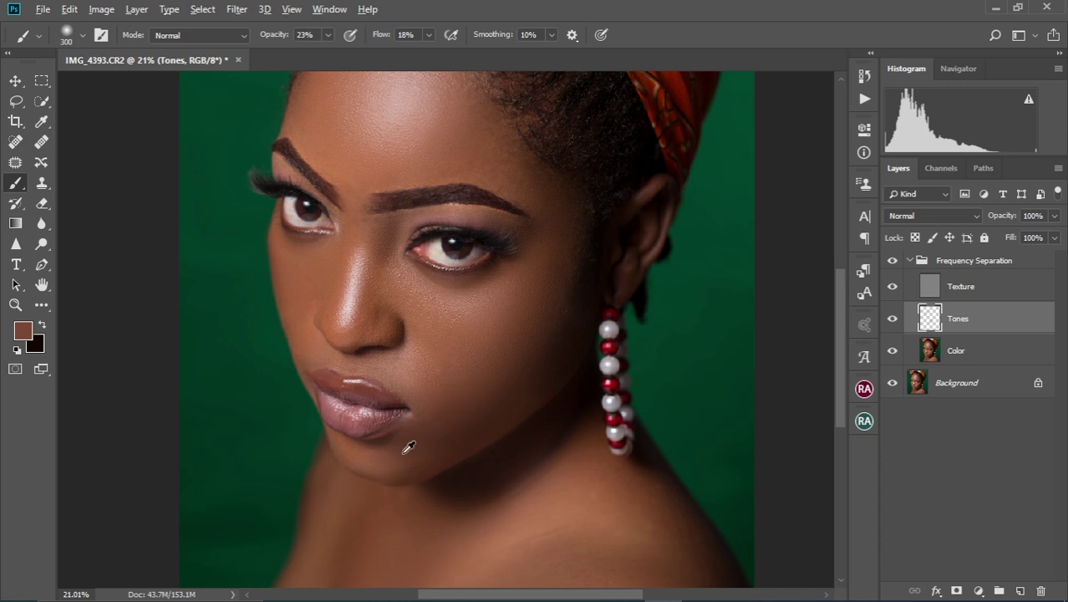
alt+click(409, 448)
mouse_move(398, 448)
mouse_down()
mouse_move(434, 432)
mouse_move(401, 455)
mouse_move(417, 458)
mouse_move(403, 461)
mouse_move(482, 416)
mouse_move(436, 433)
mouse_move(469, 401)
mouse_move(434, 419)
mouse_move(436, 430)
mouse_move(486, 392)
mouse_move(473, 398)
mouse_move(495, 340)
mouse_move(452, 356)
mouse_move(374, 333)
mouse_up()
Resample the skin tone of the lower cheek and enlarge the brush to 600 px.
key(bracketright)
key(bracketright)
key(bracketleft)
key(bracketleft)
alt+click(448, 422)
key(ctrl+0)
key(bracketright)
key(bracketright)
key(bracketright)
alt+click(447, 411)
Check the effect of the Tones layer on the whole portrait by switching its visibility off and on.
scroll(376, 330, down, 3)
click(893, 318)
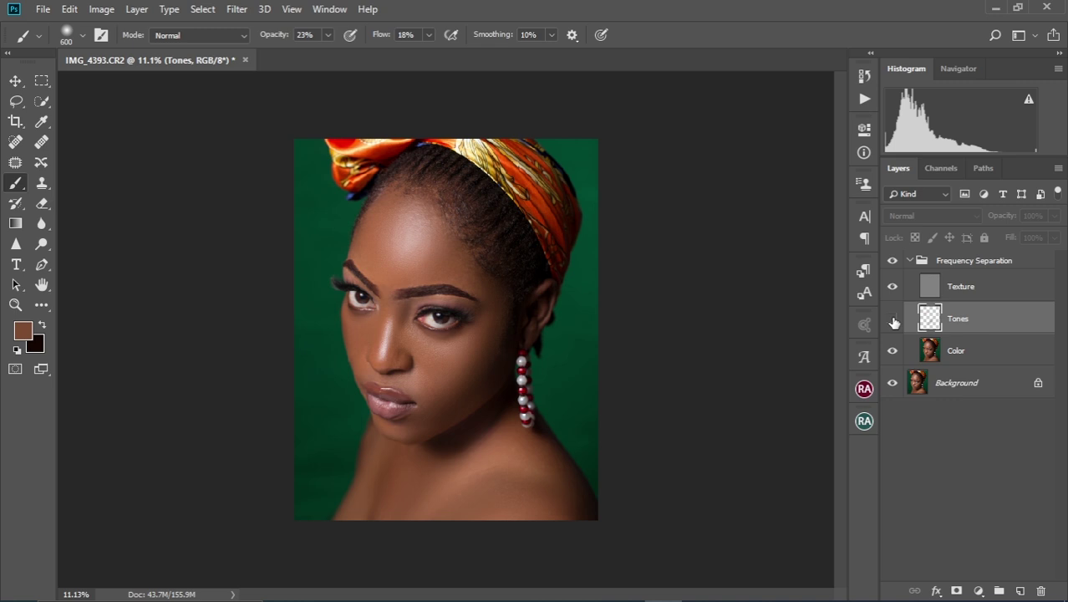
click(893, 318)
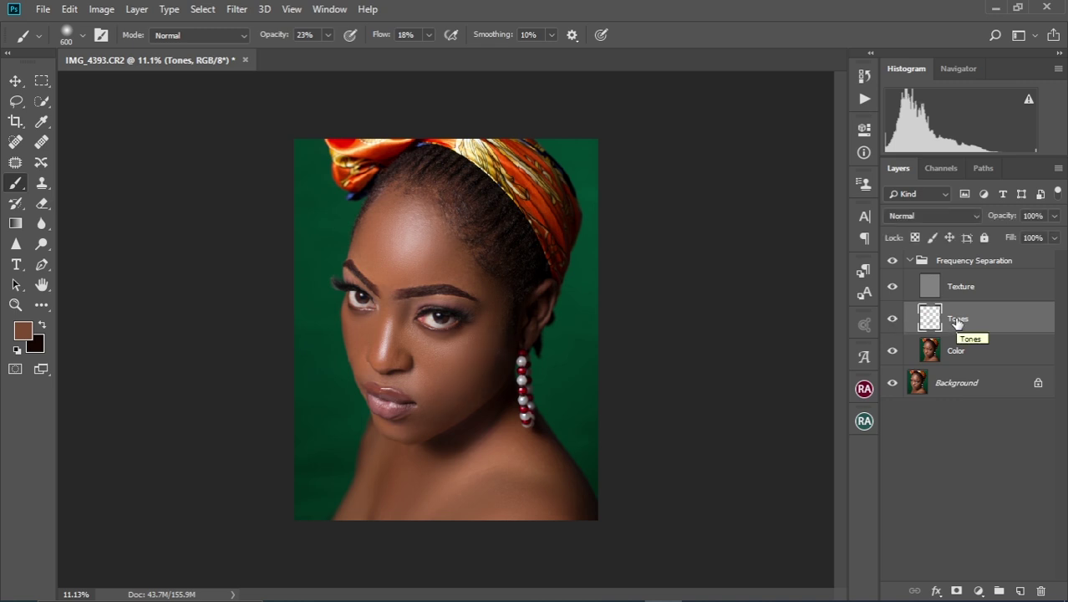
Lower the Tones layer opacity to 37% and compare the portrait with the layer hidden and shown.
drag(1011, 217, 999, 218)
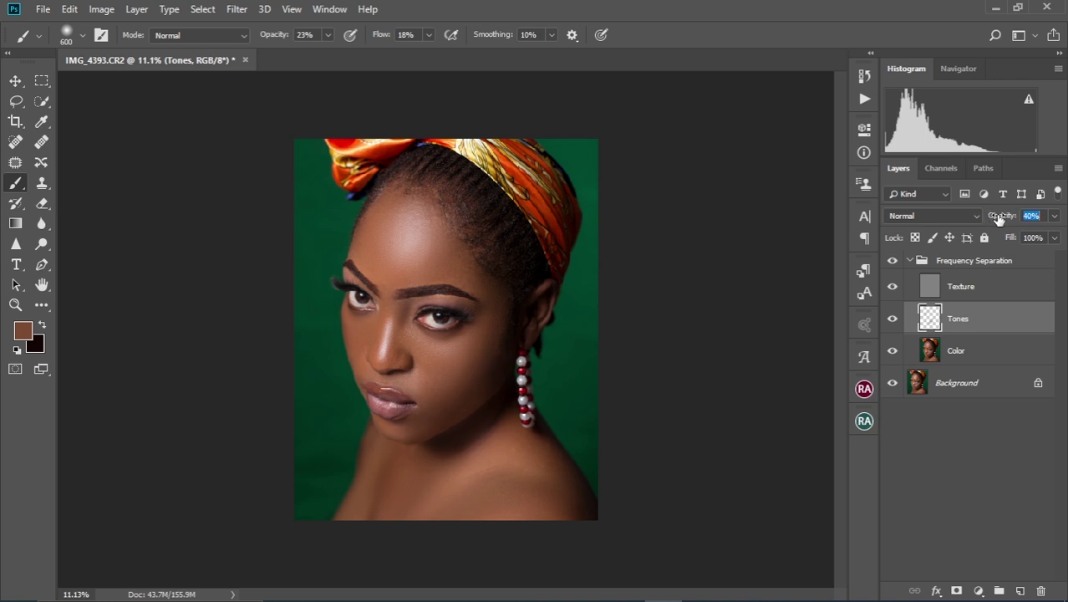
click(892, 318)
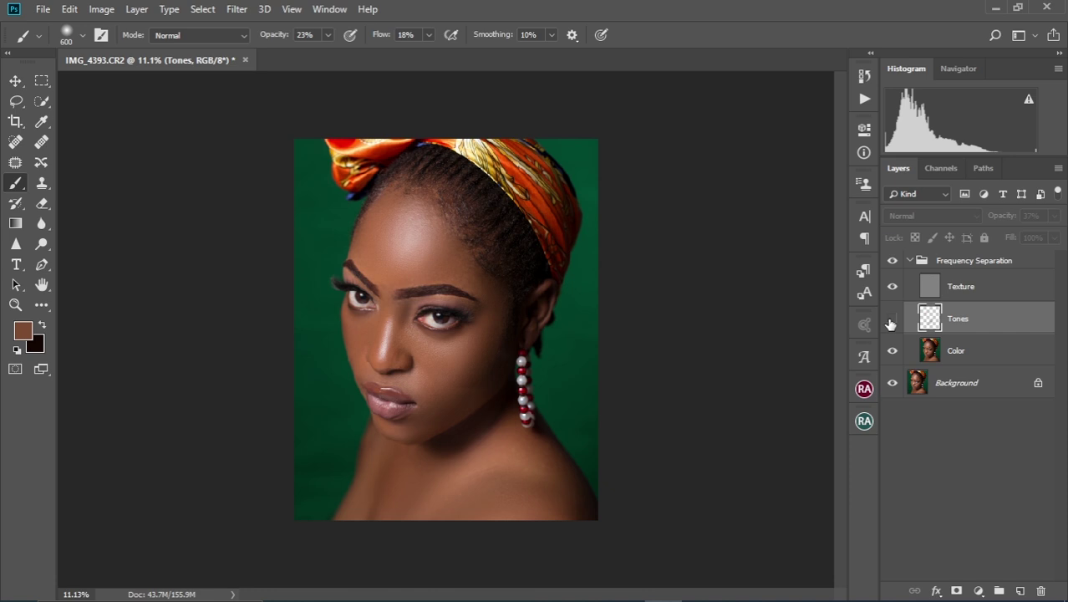
click(892, 319)
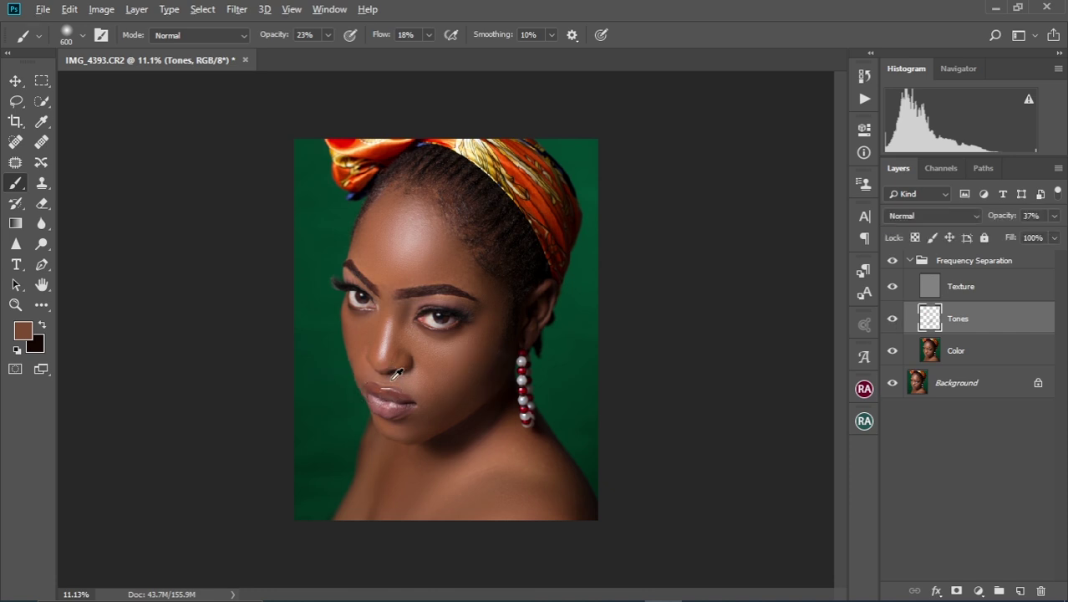
Examine the retouched portrait at different magnifications, from the forehead to the cheek, neck and shoulders.
scroll(397, 374, up, 3)
scroll(396, 373, up, 1)
drag(430, 324, 432, 367)
scroll(433, 374, down, 4)
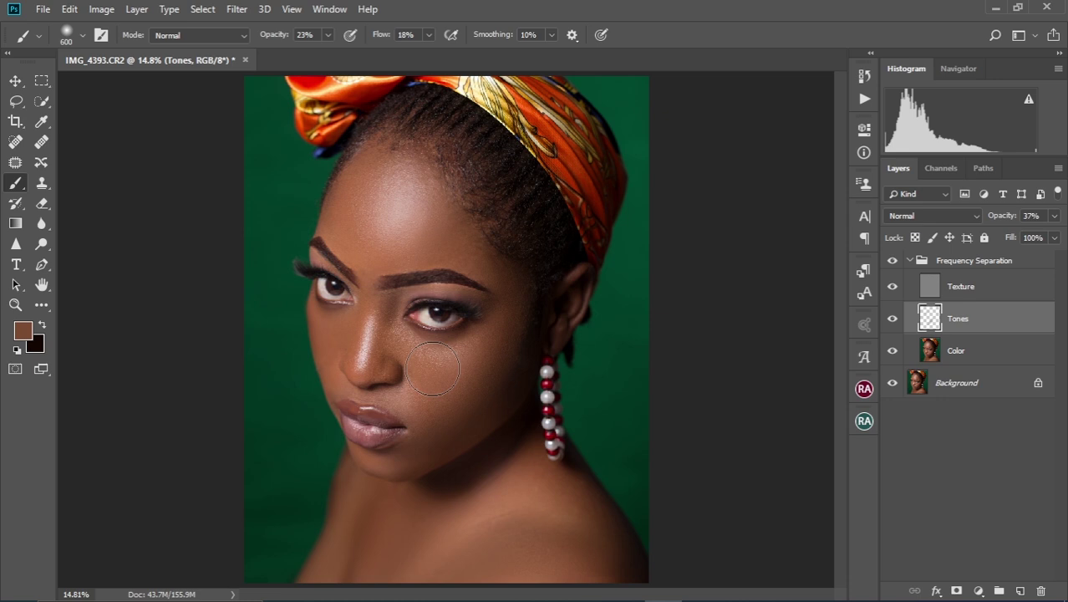
scroll(431, 366, up, 2)
scroll(431, 366, down, 2)
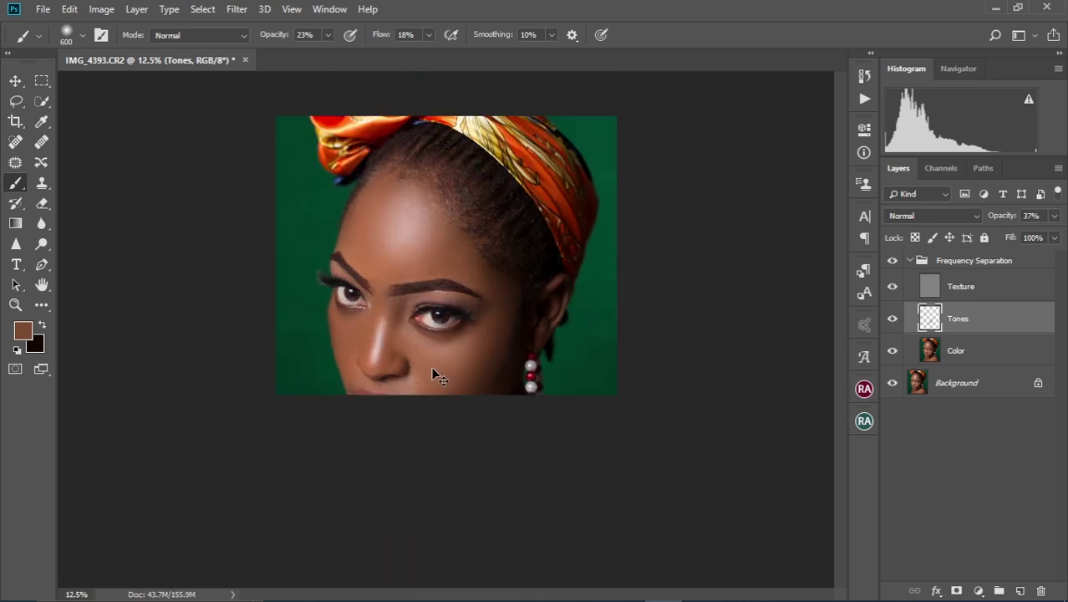
scroll(432, 369, up, 1)
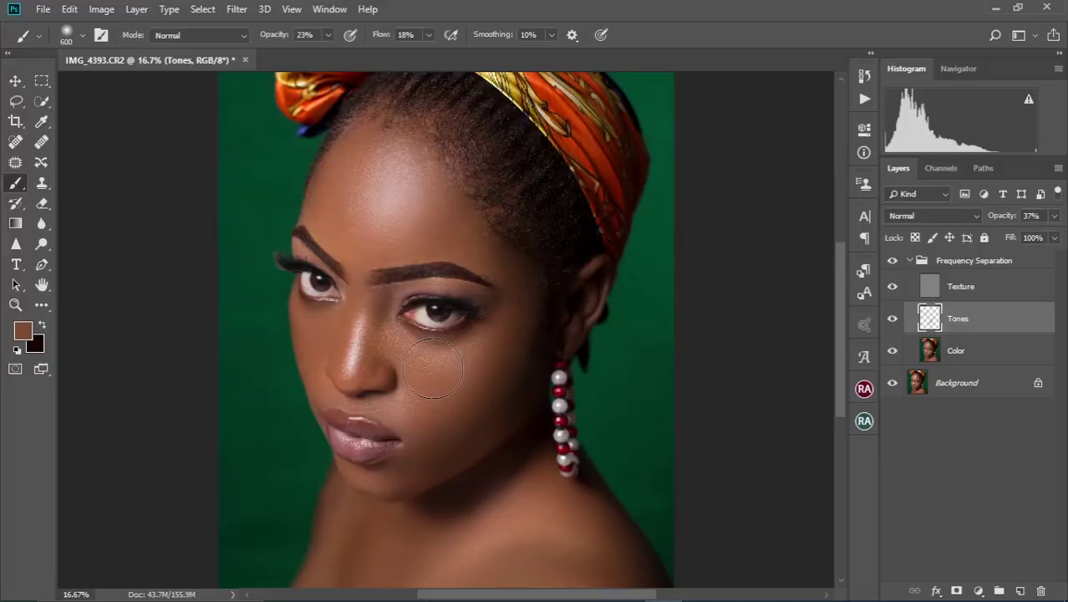
scroll(433, 371, up, 2)
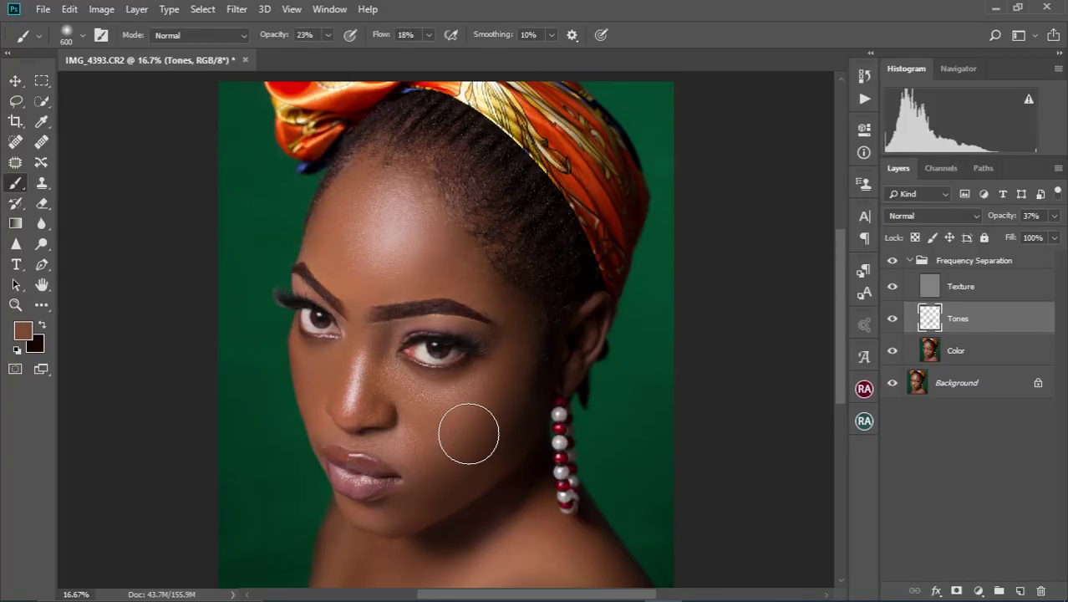
scroll(468, 433, down, 3)
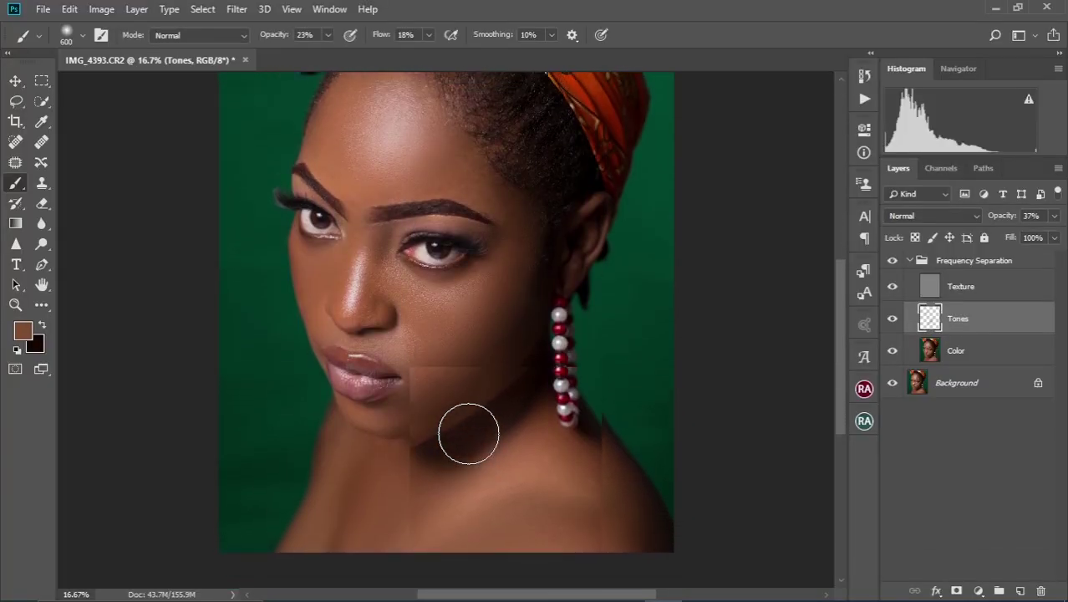